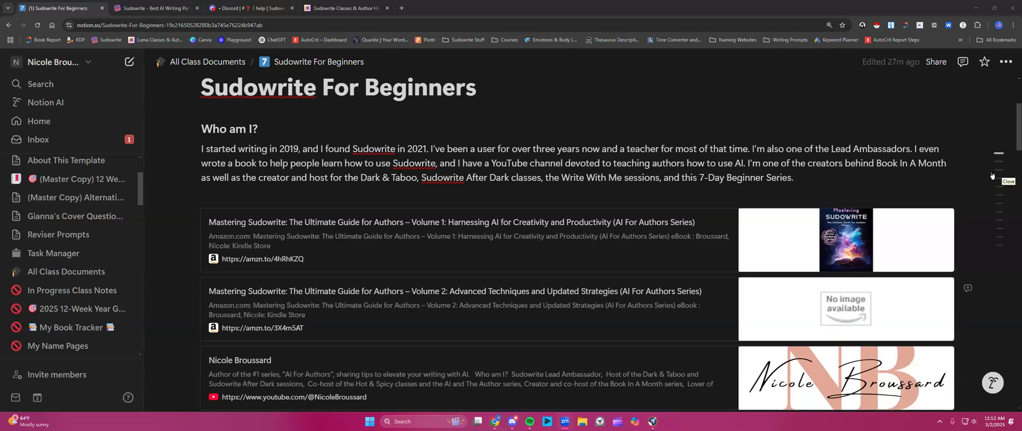
# - Review the "Who am I?" introduction and the resource link cards on the Sudowrite For Beginners page
pyautogui.click(906, 104)
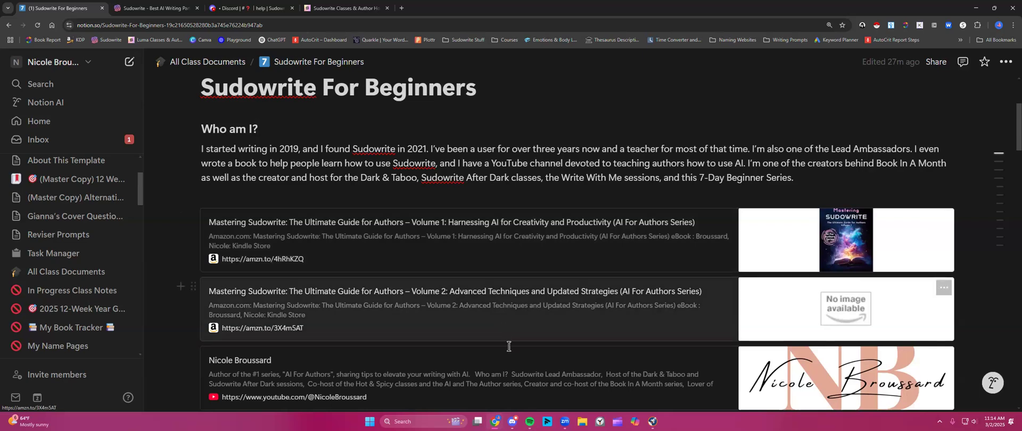
pyautogui.scroll(-1, 536, 350)
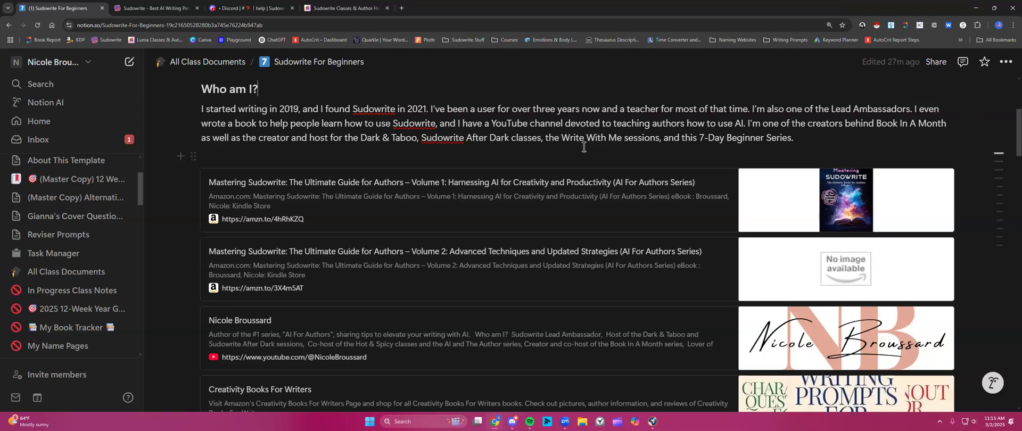
pyautogui.scroll(-3, 583, 147)
pyautogui.scroll(-3, 579, 151)
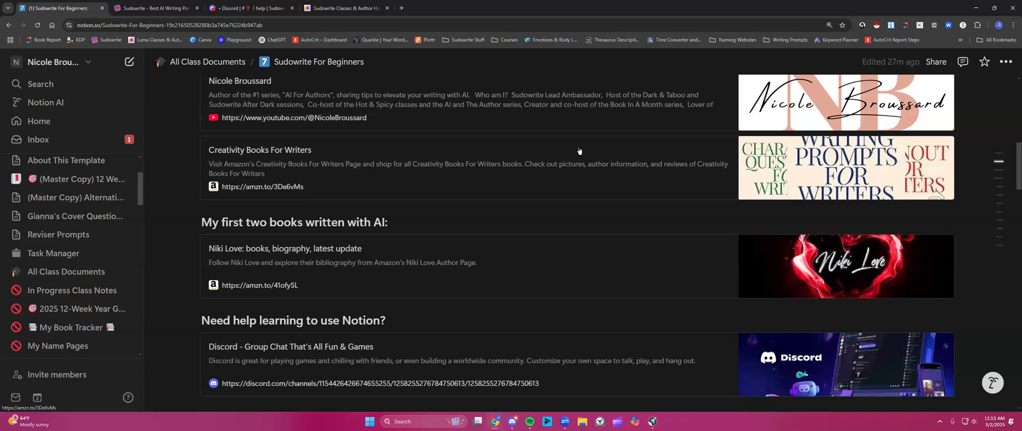
pyautogui.scroll(-2, 579, 151)
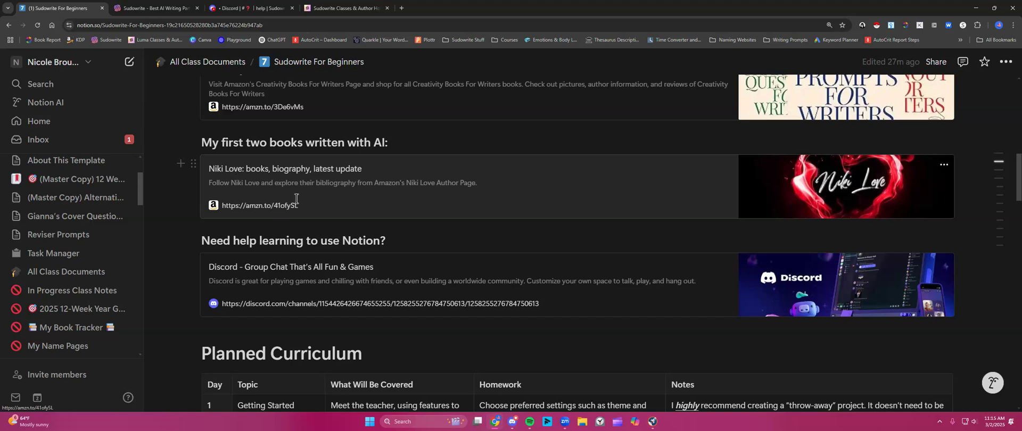
pyautogui.scroll(-2, 297, 198)
pyautogui.scroll(-1, 297, 199)
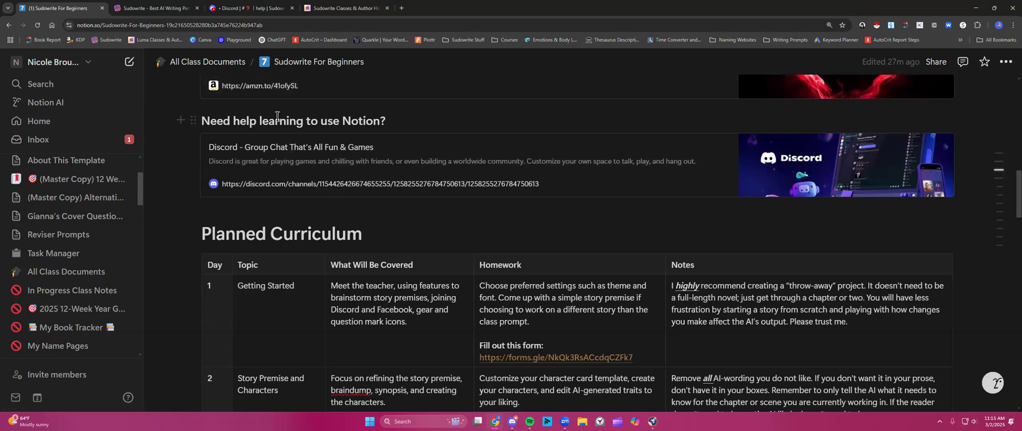
pyautogui.scroll(-1, 277, 116)
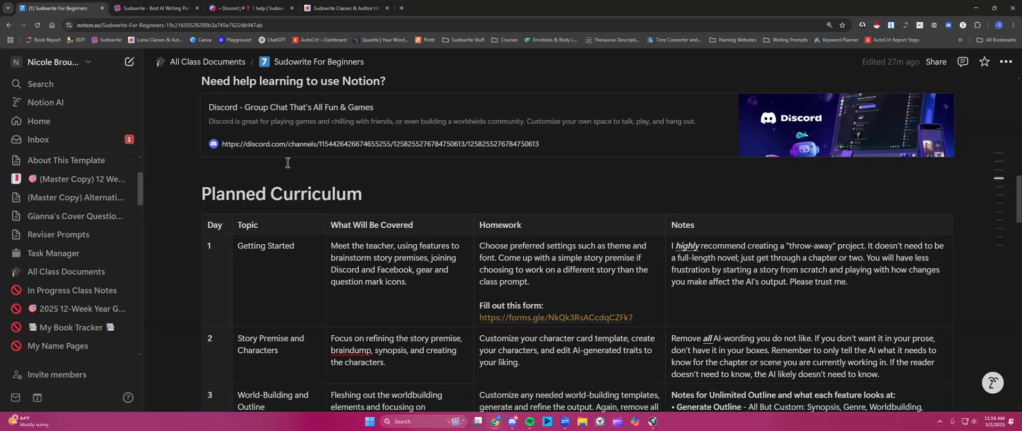
# - Examine the Planned Curriculum table from day 1 to day 7, including its topics, homework and notes
pyautogui.scroll(-3, 288, 162)
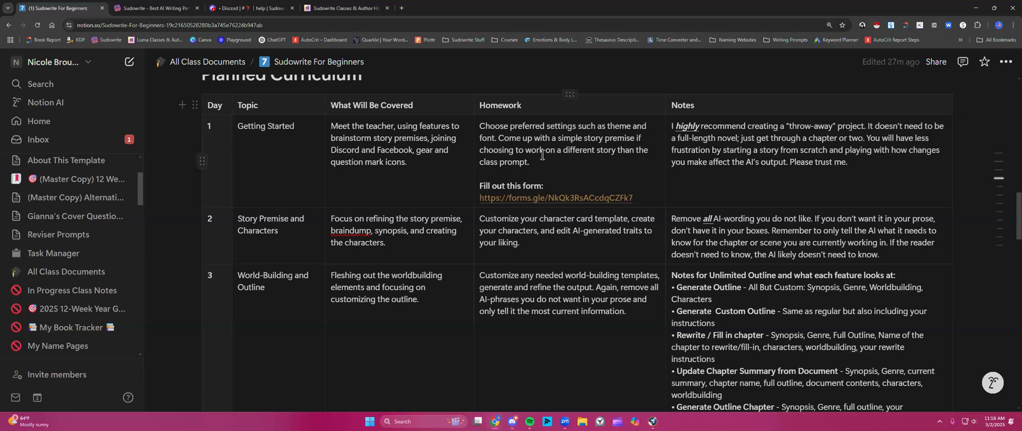
pyautogui.scroll(-5, 542, 155)
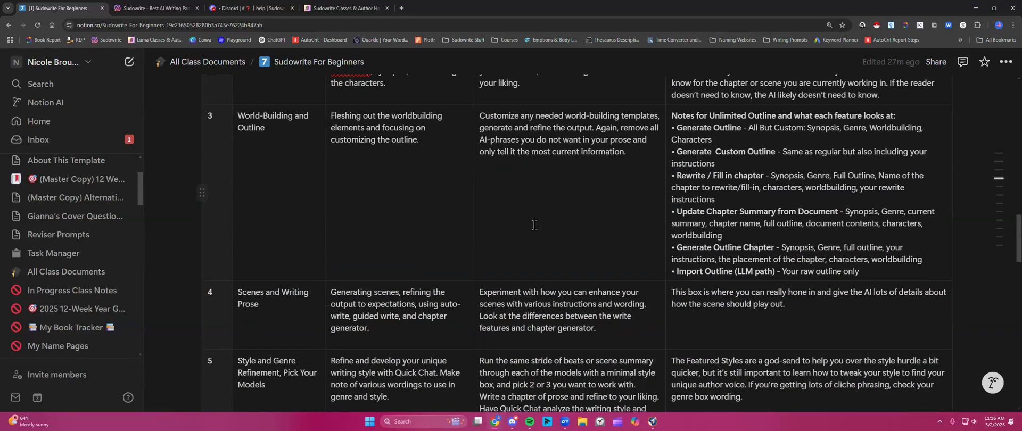
pyautogui.scroll(5, 535, 224)
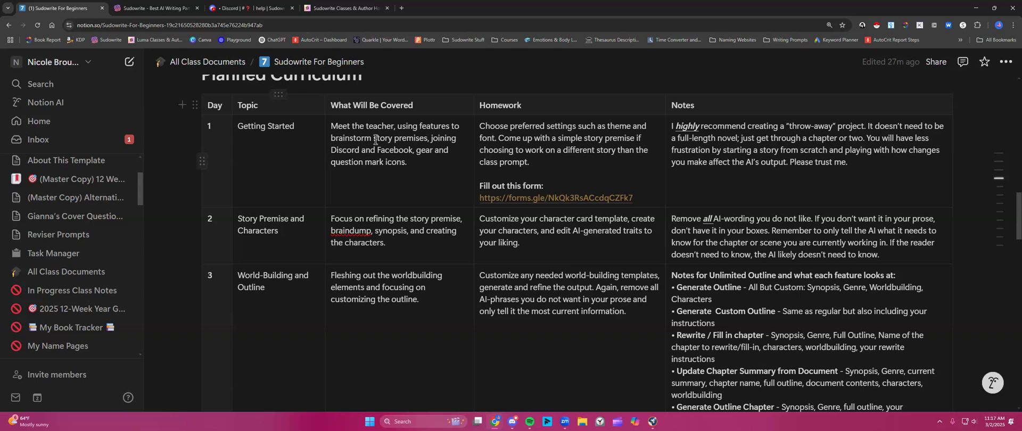
pyautogui.scroll(-2, 311, 171)
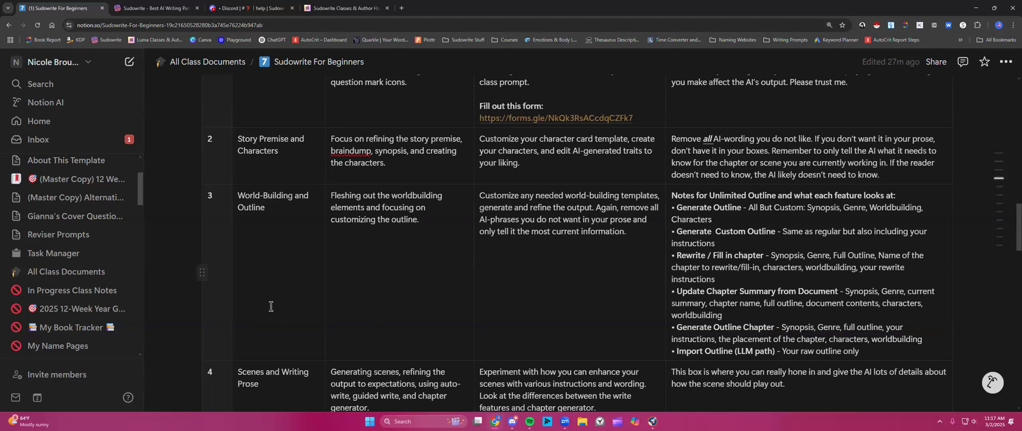
pyautogui.scroll(-1, 360, 267)
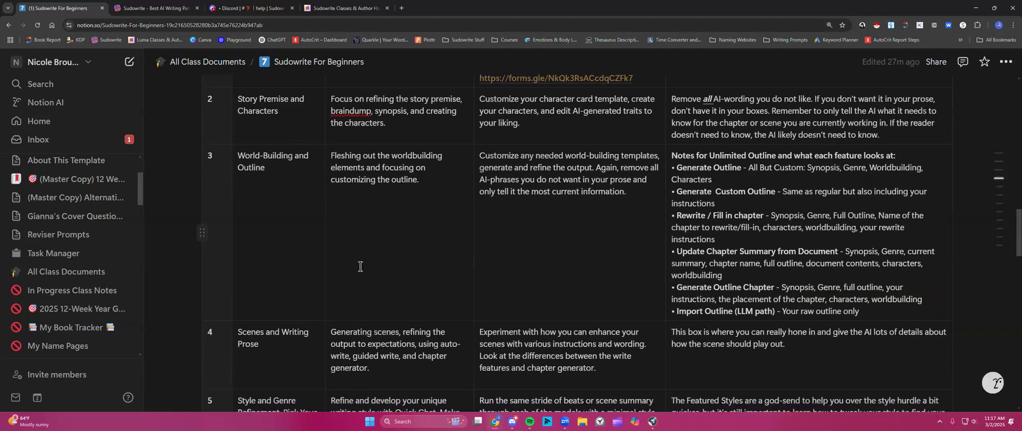
pyautogui.scroll(-1, 360, 267)
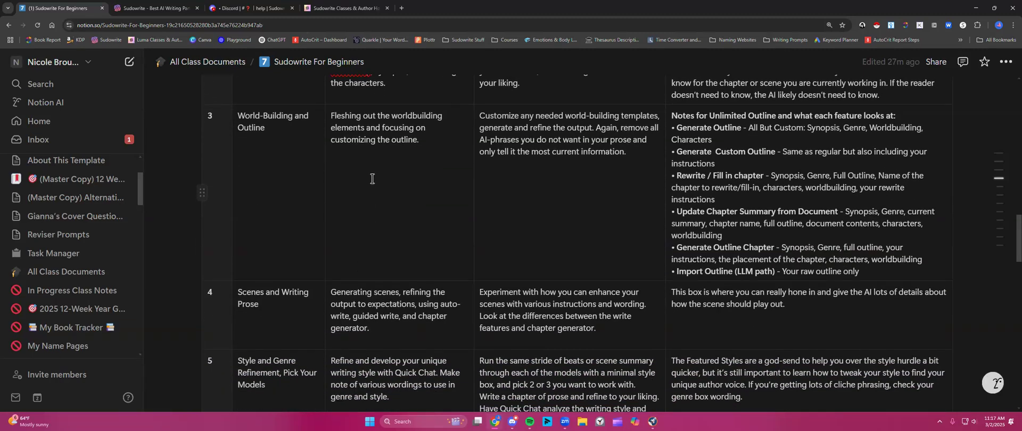
pyautogui.scroll(-3, 362, 181)
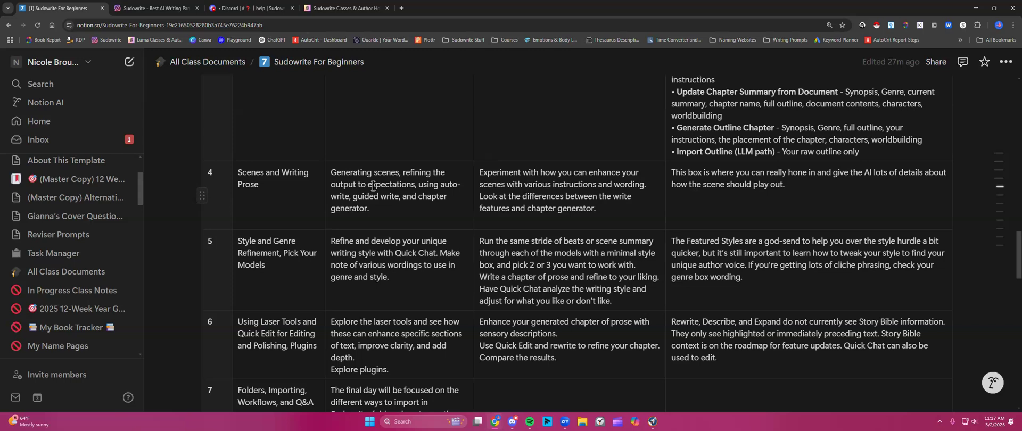
pyautogui.scroll(-2, 375, 185)
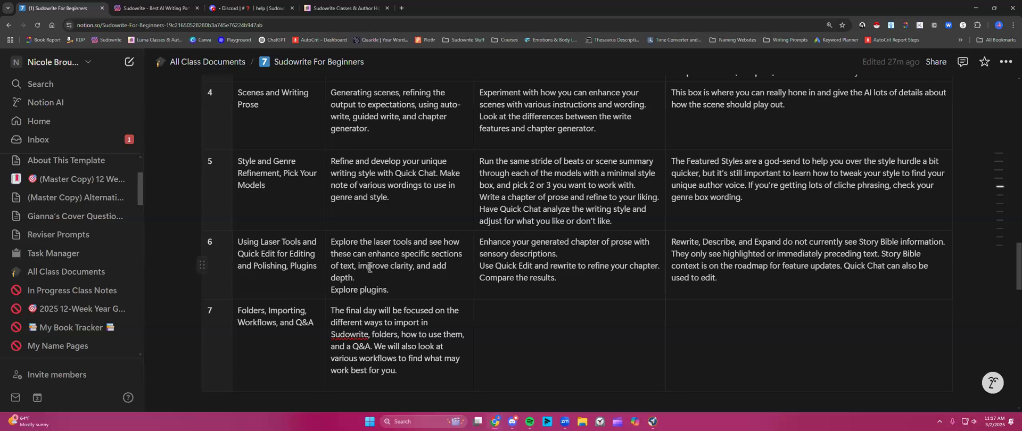
pyautogui.scroll(4, 369, 268)
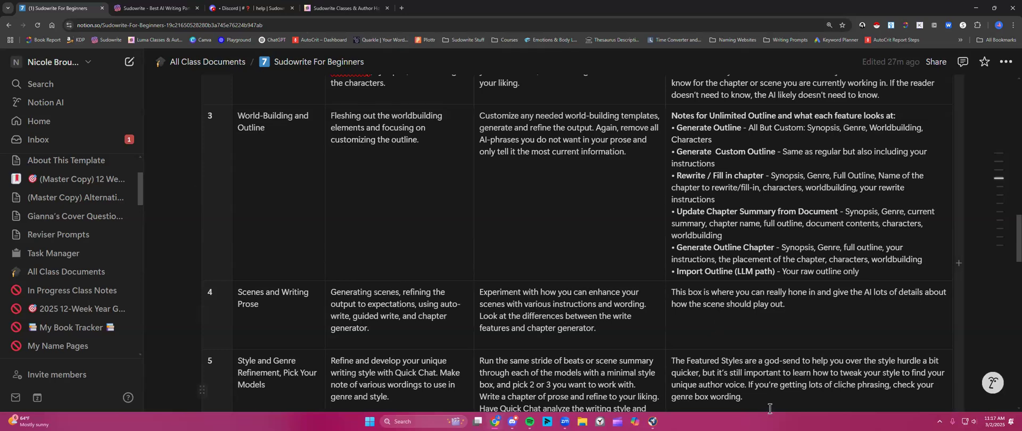
pyautogui.scroll(4, 643, 248)
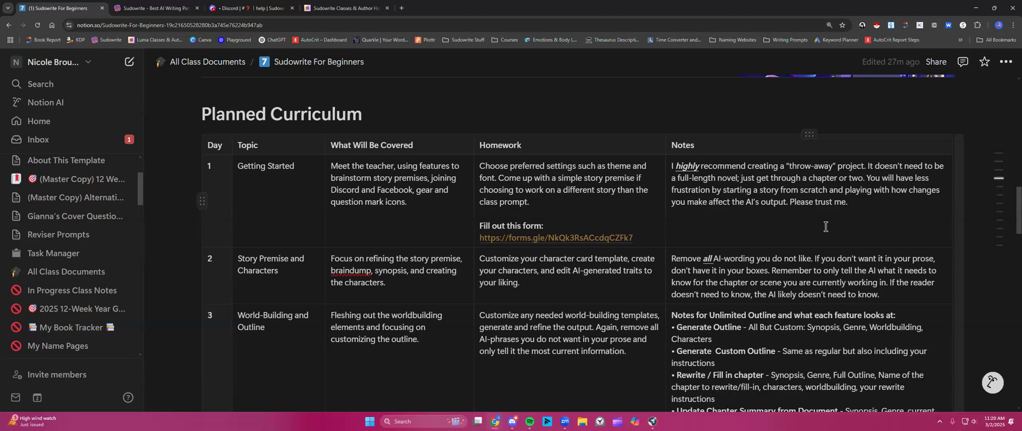
pyautogui.scroll(-2, 809, 288)
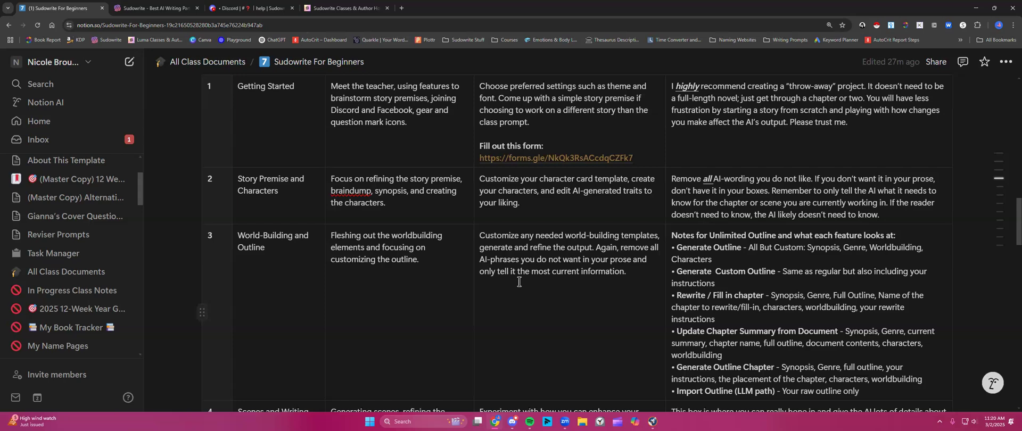
pyautogui.scroll(2, 520, 279)
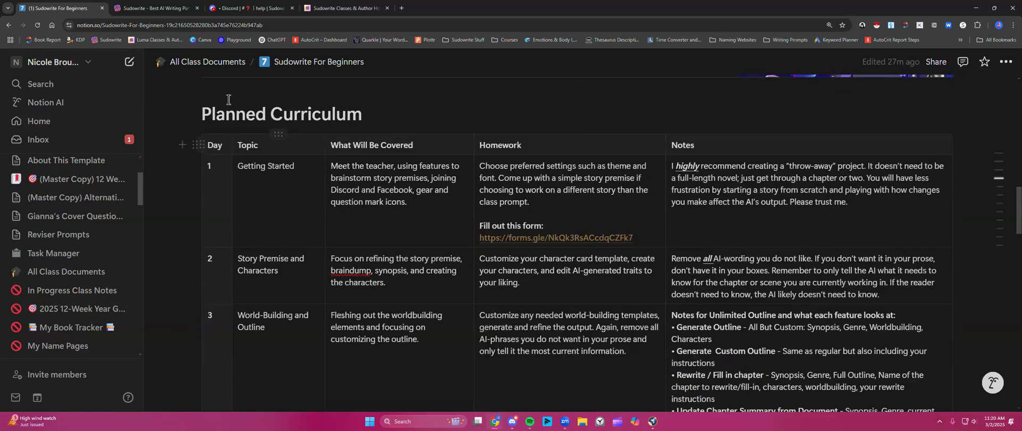
# - Switch to Sudowrite, look over the existing project folders and create a new project
pyautogui.click(171, 7)
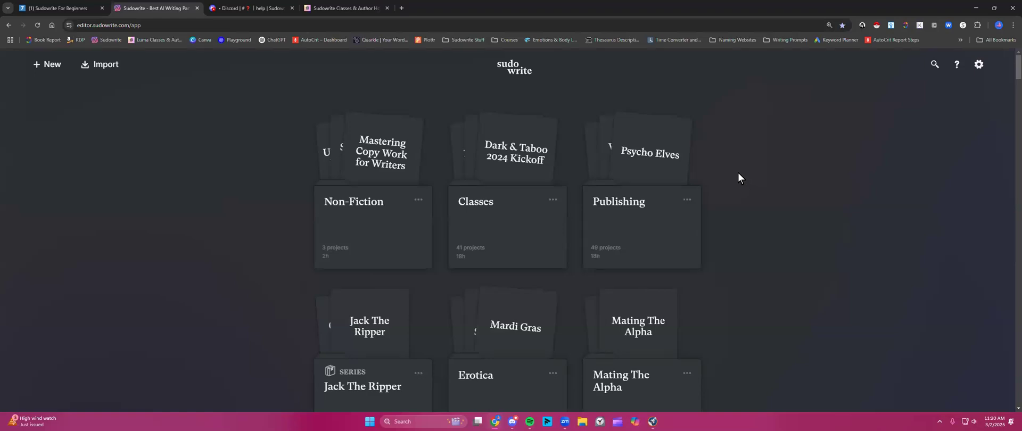
pyautogui.scroll(-2, 229, 282)
pyautogui.scroll(-5, 229, 285)
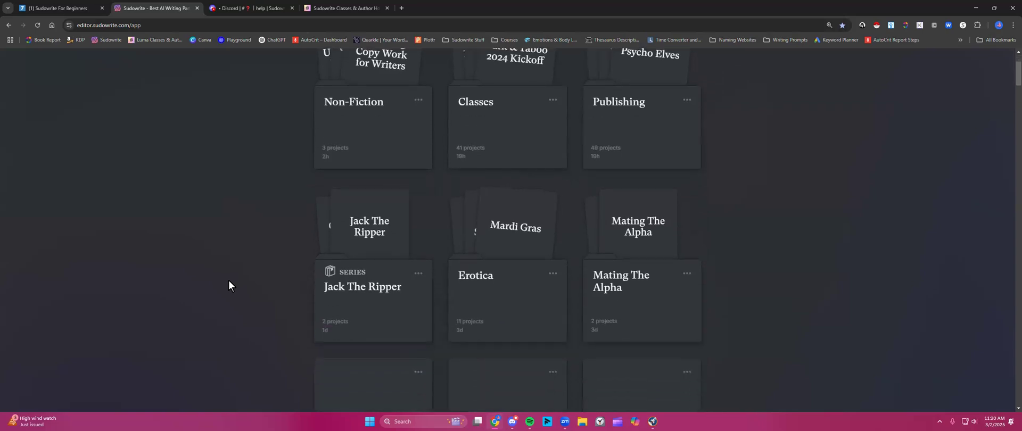
pyautogui.scroll(5, 228, 286)
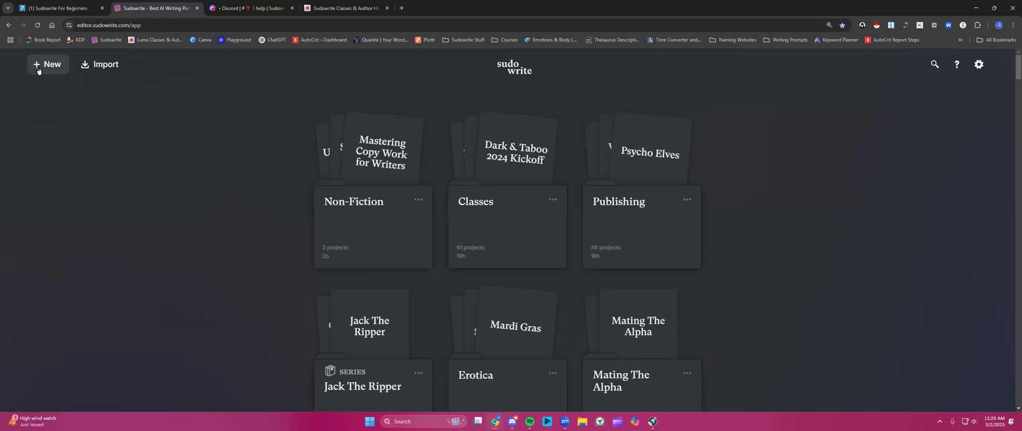
pyautogui.click(37, 69)
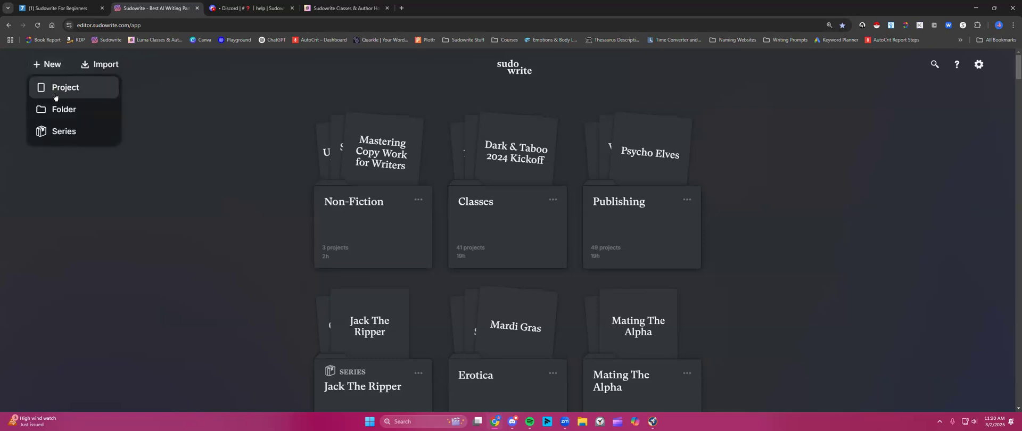
pyautogui.click(63, 89)
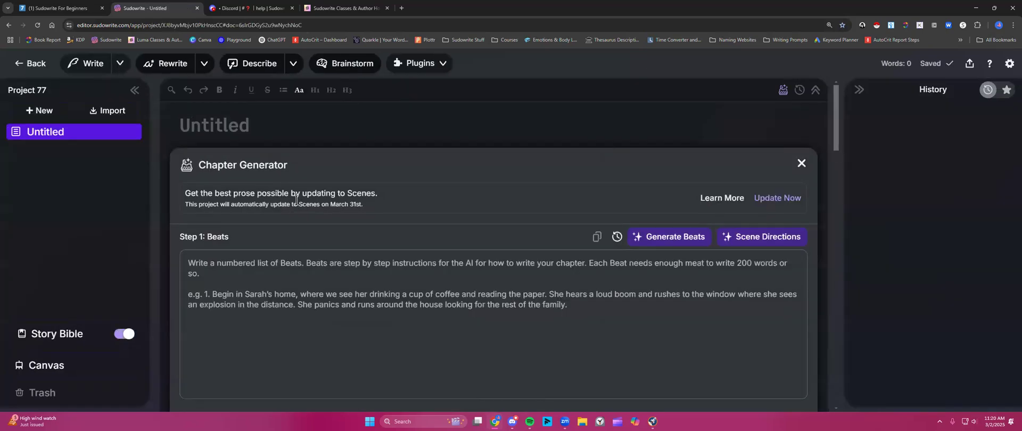
# - Rename the new project to "Beginner Series Project"
pyautogui.click(53, 93)
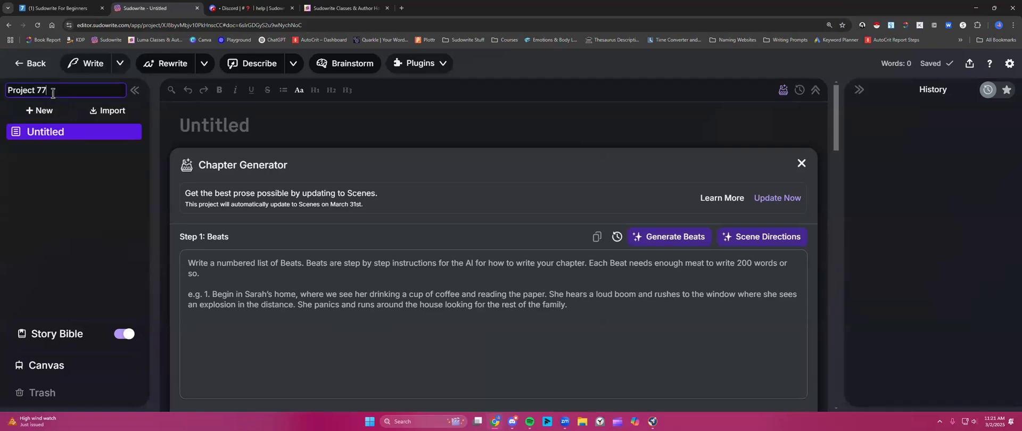
pyautogui.tripleClick(30, 88)
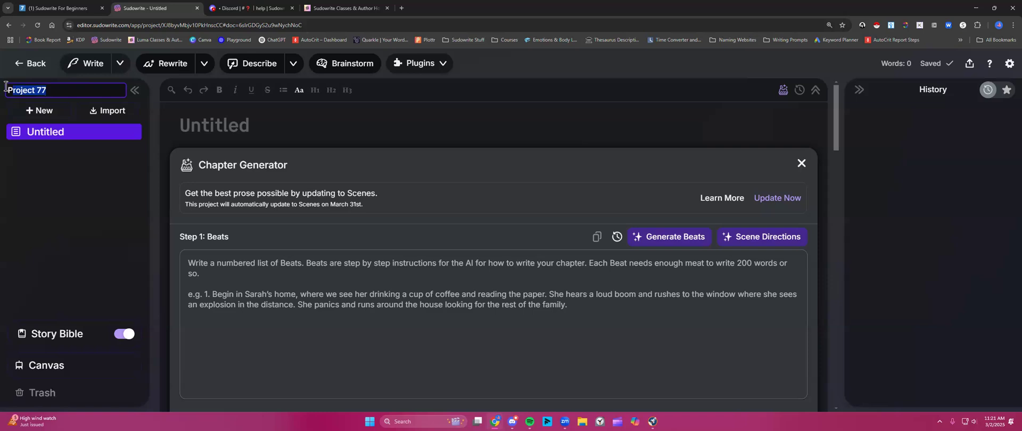
pyautogui.write('Beginner Series Project')
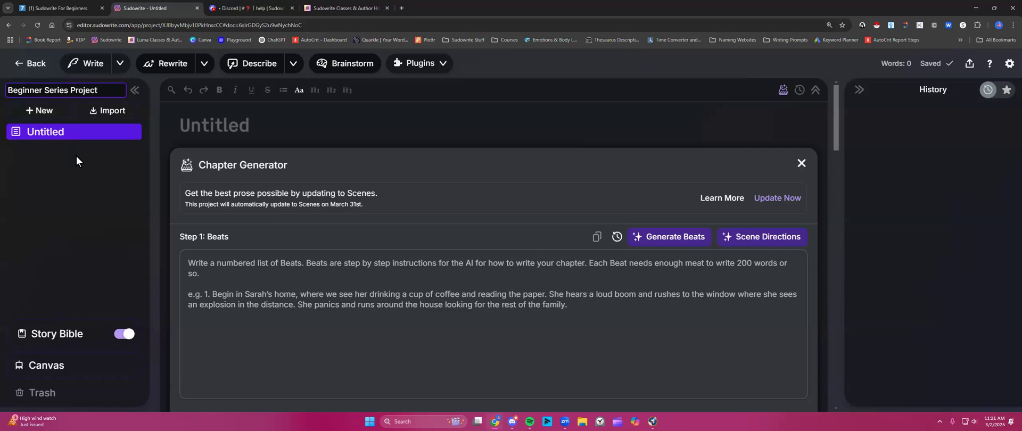
pyautogui.click(104, 245)
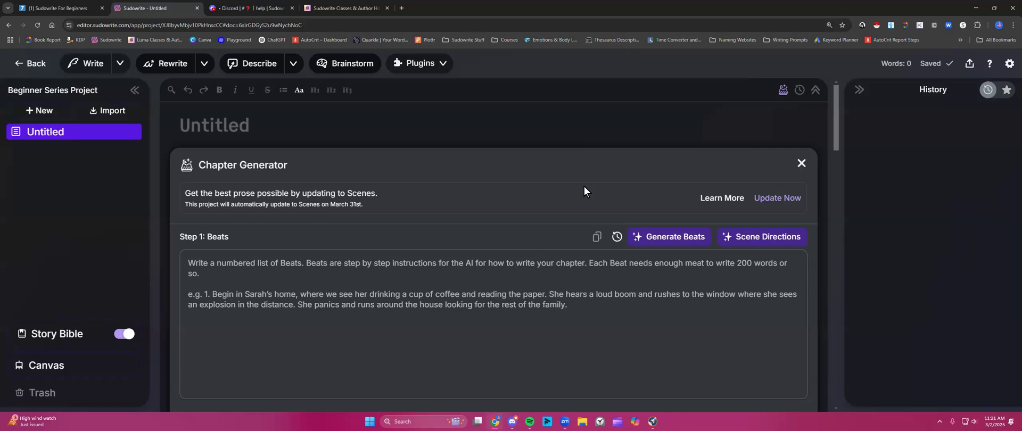
# - Toggle the Chapter Generator off and on in the Untitled document, leaving it hidden
pyautogui.click(801, 164)
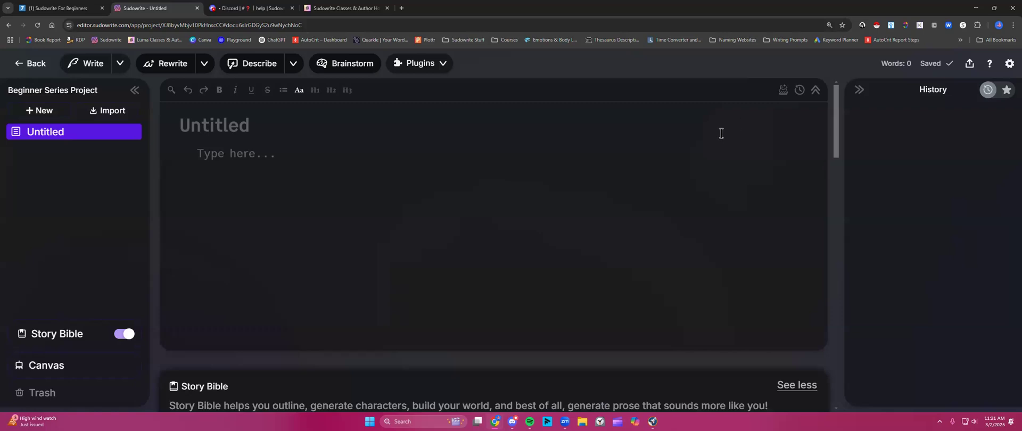
pyautogui.click(782, 94)
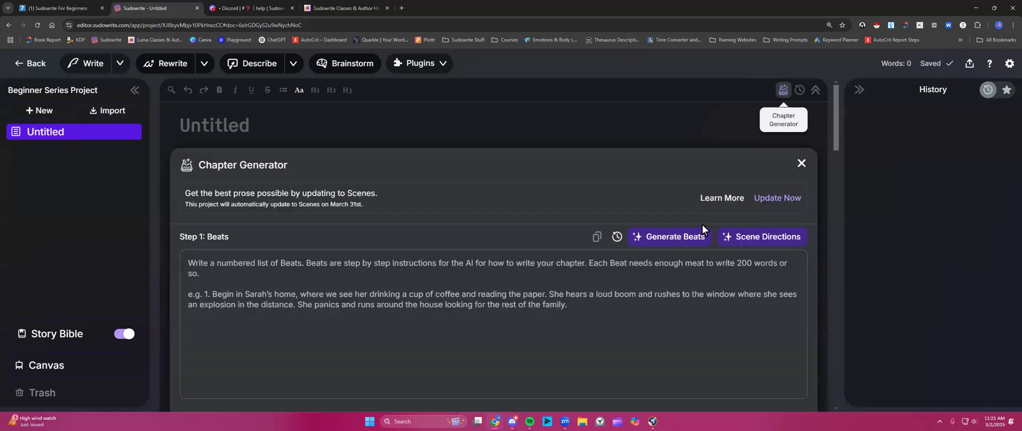
pyautogui.click(782, 93)
pyautogui.click(783, 91)
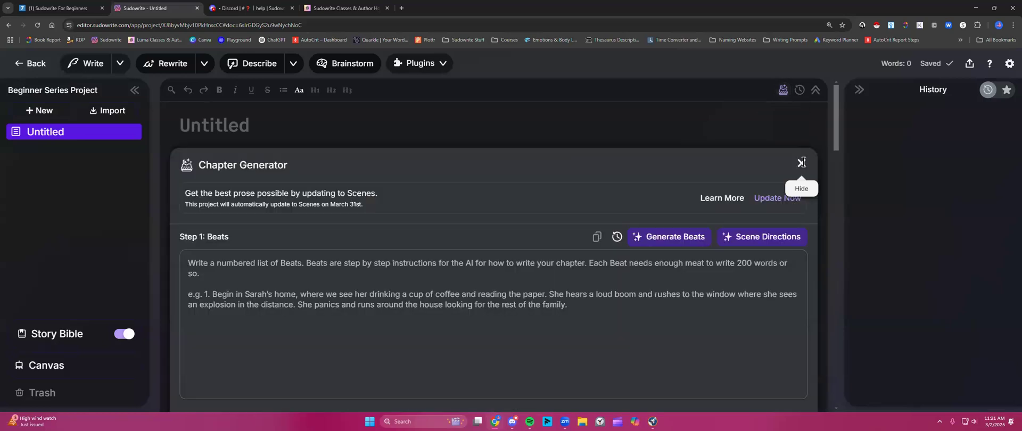
pyautogui.click(801, 163)
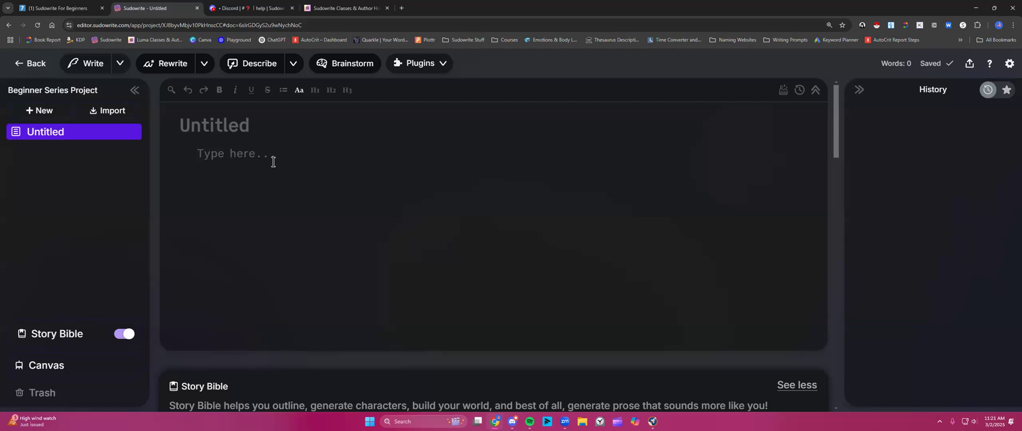
# - Switch to the Notion class page, expand Day 1 Topics and copy the example braindump text about the three little pigs
pyautogui.click(52, 8)
pyautogui.scroll(-15, 280, 161)
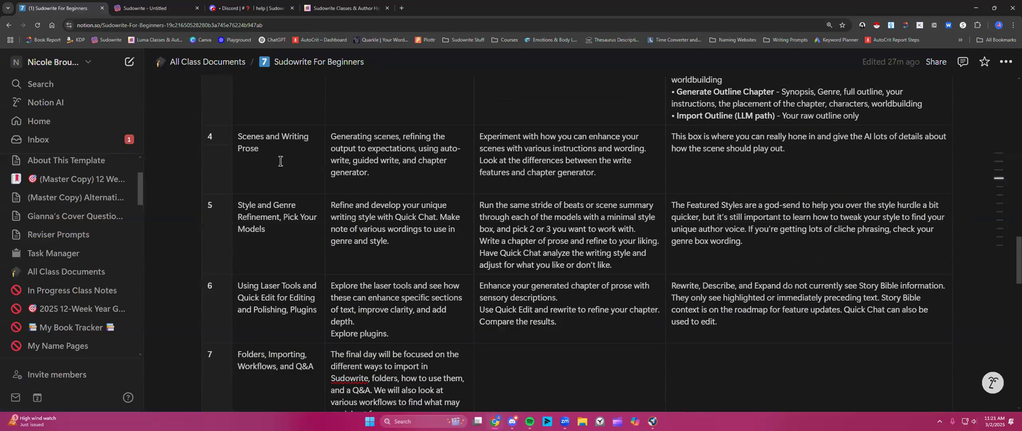
pyautogui.click(207, 123)
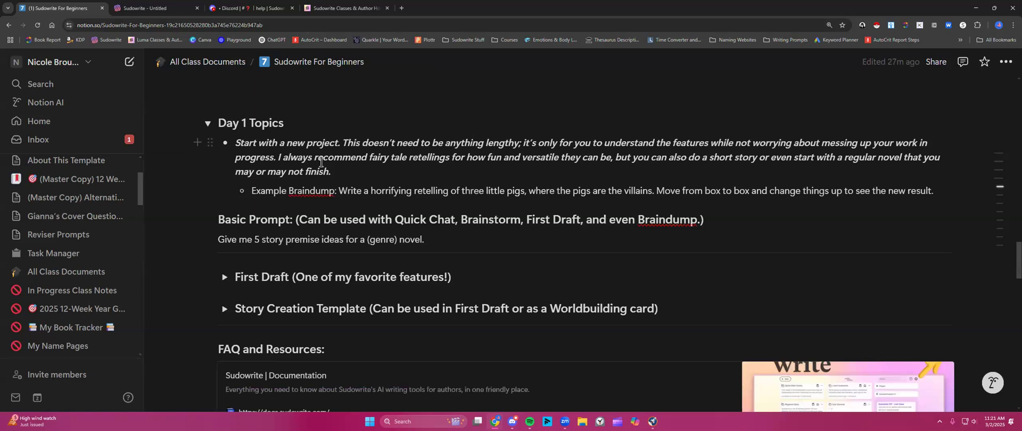
pyautogui.moveTo(339, 190); pyautogui.dragTo(888, 193)
pyautogui.rightClick(888, 193)
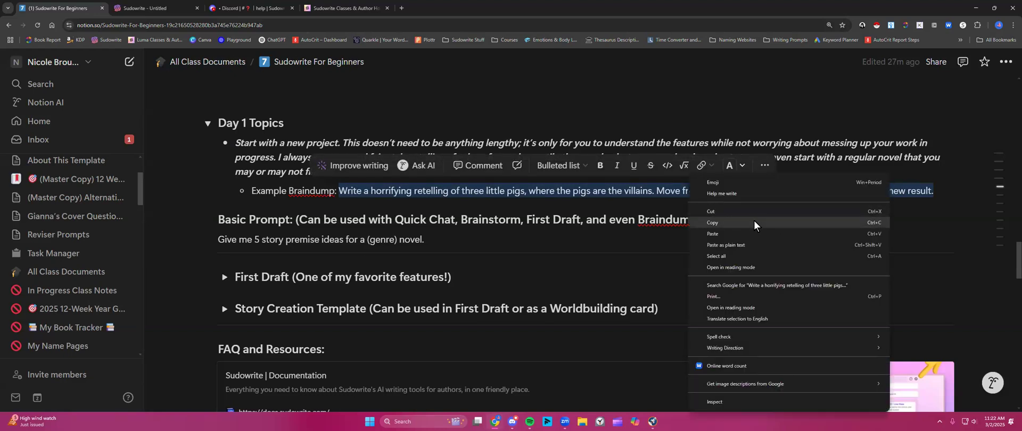
pyautogui.click(754, 222)
pyautogui.click(568, 196)
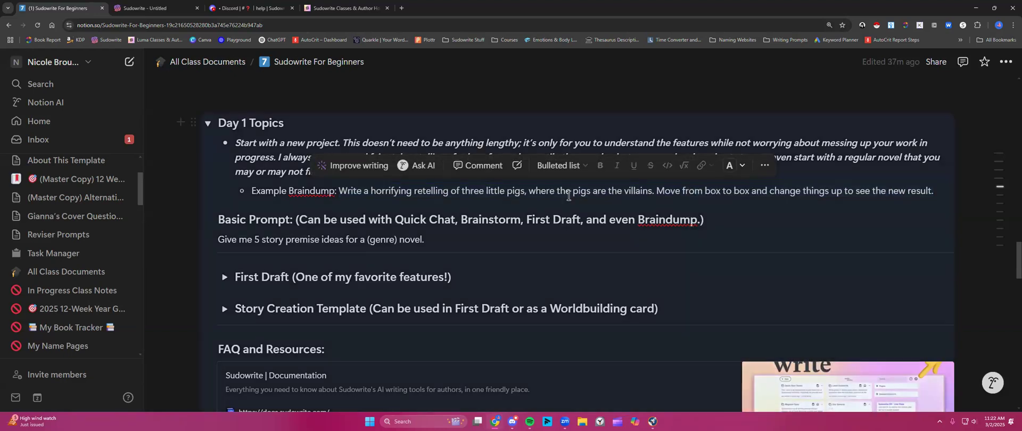
# - Copy the basic prompt "Give me 5 story premise ideas for a (genre) novel." from the Day 1 Topics
pyautogui.click(337, 187)
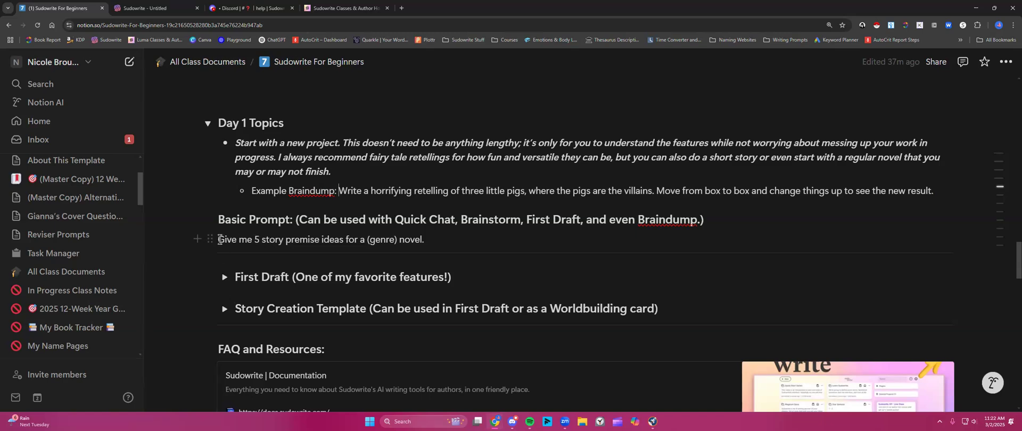
pyautogui.moveTo(218, 240); pyautogui.dragTo(425, 240)
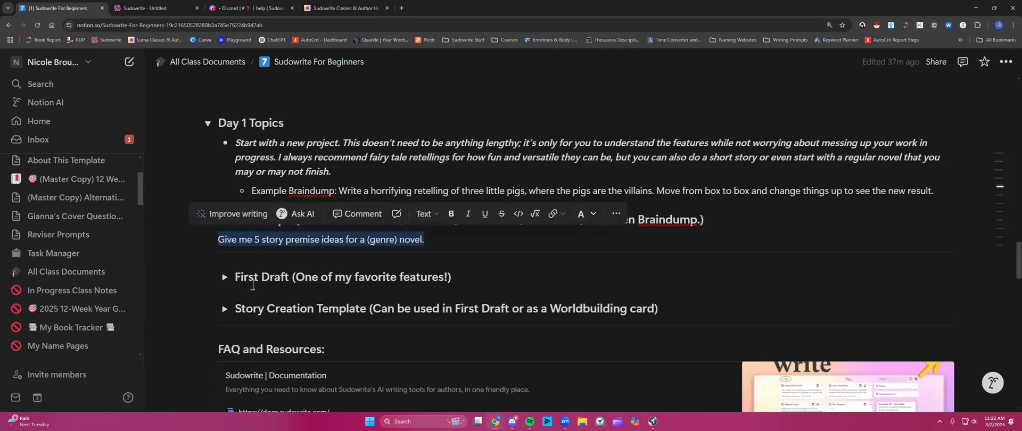
pyautogui.rightClick(270, 240)
pyautogui.click(295, 225)
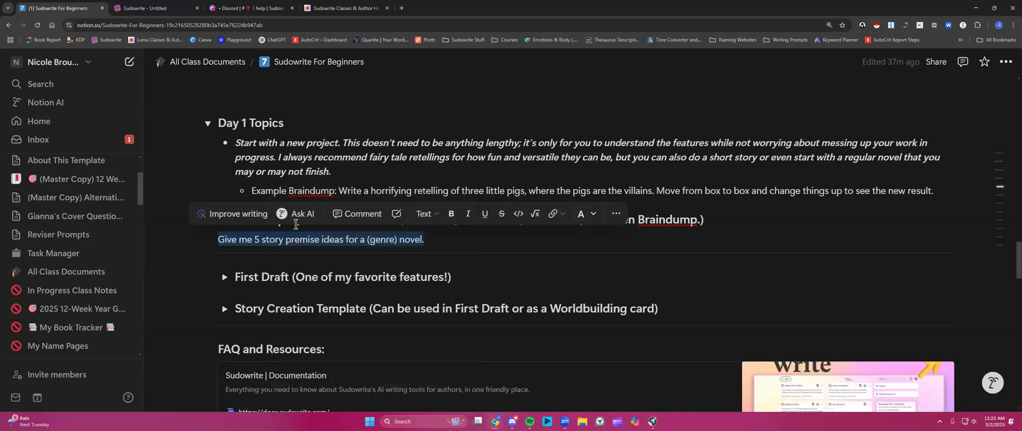
pyautogui.click(437, 241)
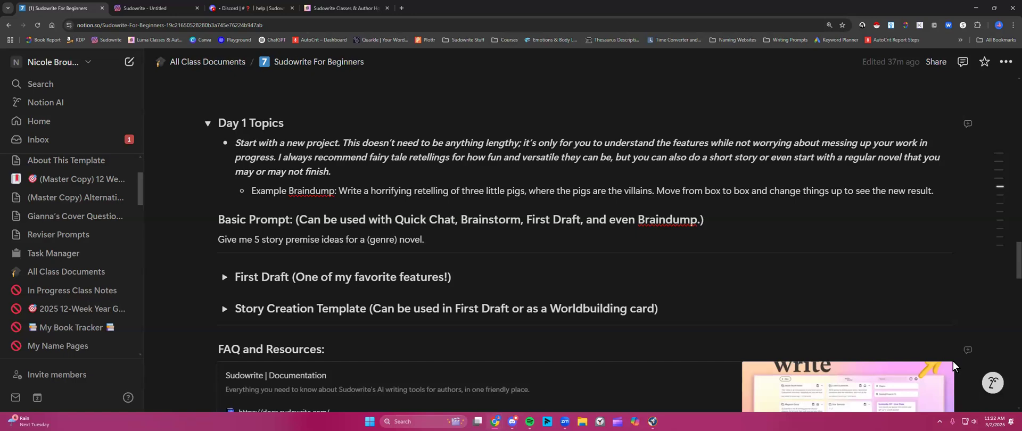
# - Switch to Sudowrite, open Quick Chat in the empty Untitled document and expand the Story Bible section list
pyautogui.click(153, 10)
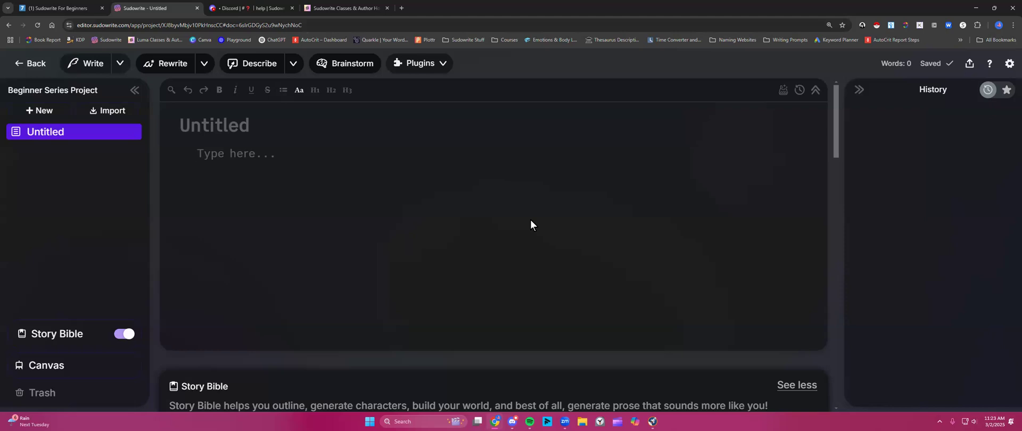
pyautogui.click(346, 169)
pyautogui.click(1004, 154)
pyautogui.click(242, 163)
pyautogui.hotkey('ctrl', 'k')
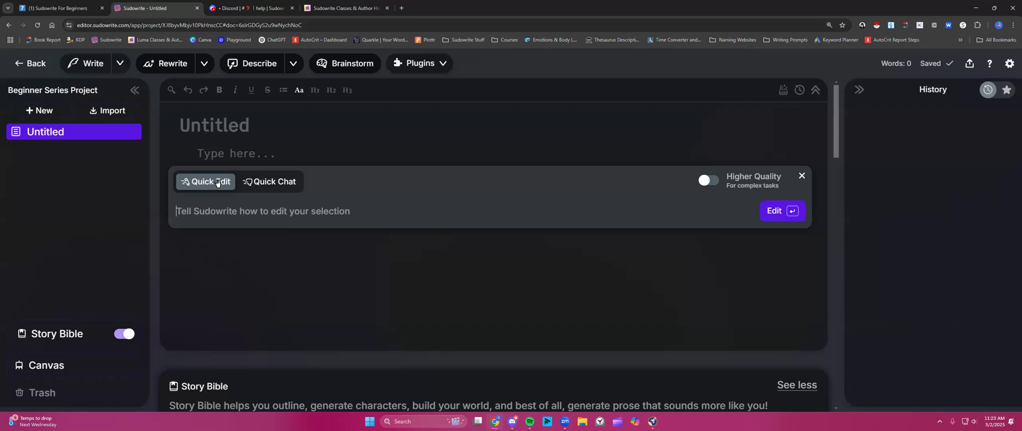
pyautogui.click(265, 183)
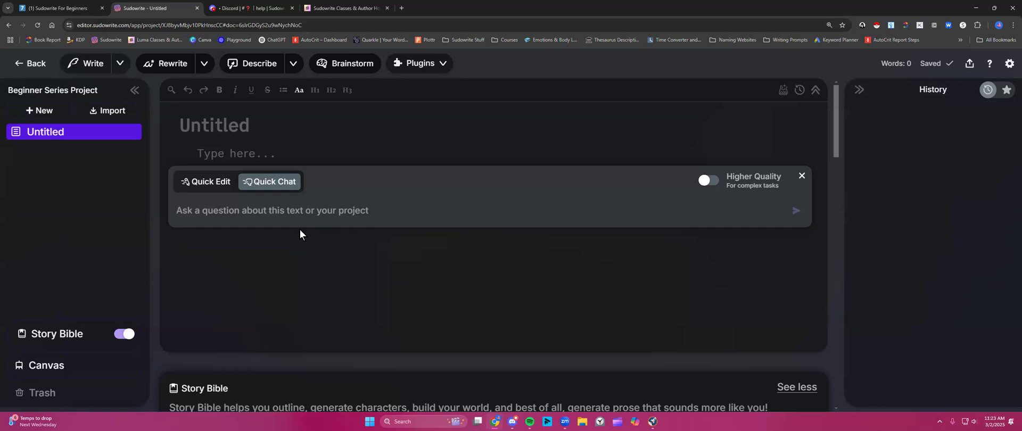
pyautogui.click(111, 330)
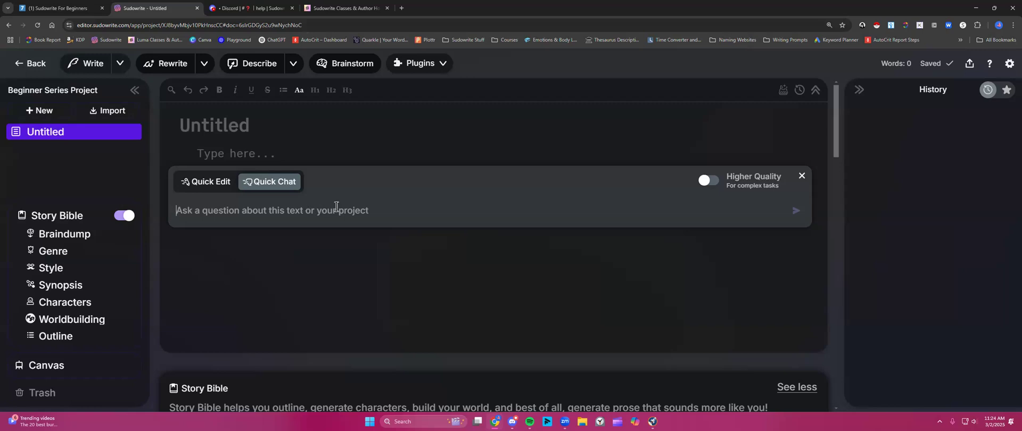
# - Paste the copied prompt into Quick Chat and edit it to "Give me 5 unique story premise ideas for a romance novel."
pyautogui.rightClick(336, 208)
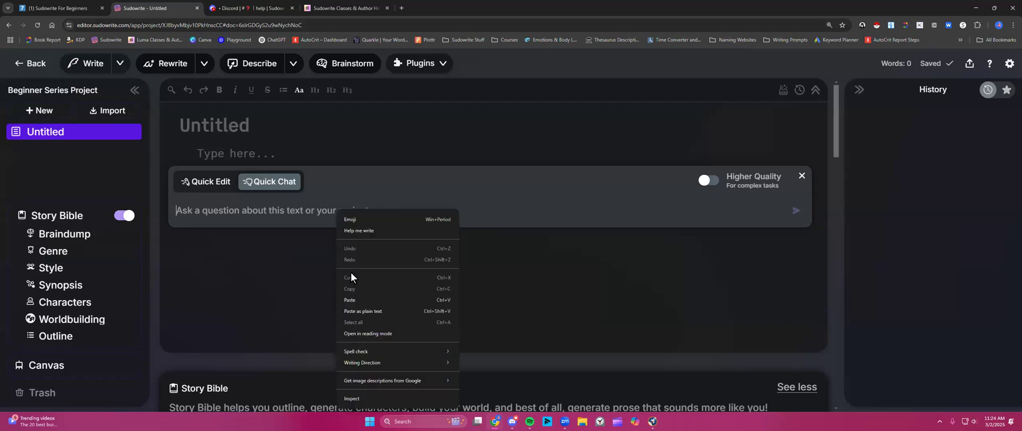
pyautogui.click(360, 301)
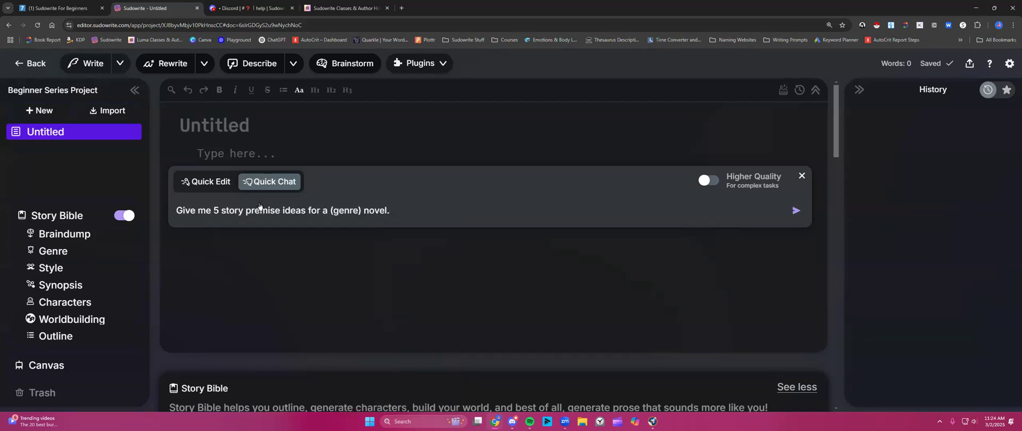
pyautogui.write('unique')
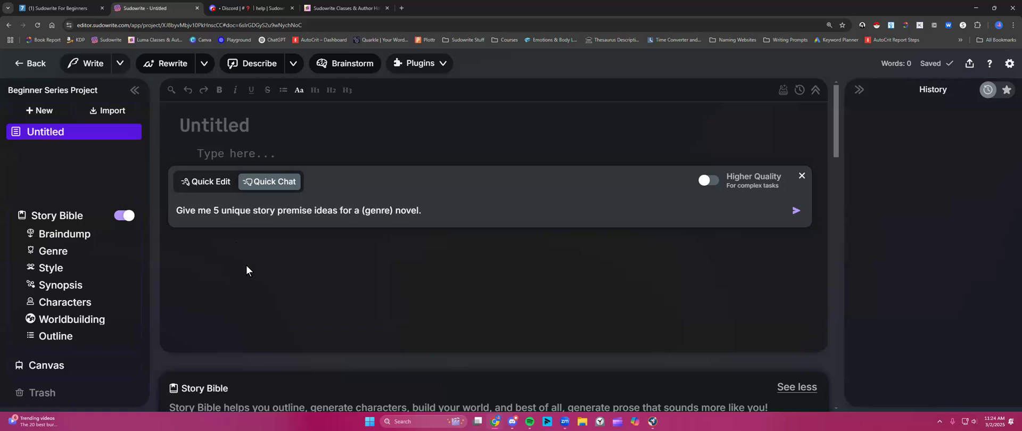
pyautogui.moveTo(362, 210); pyautogui.dragTo(391, 212)
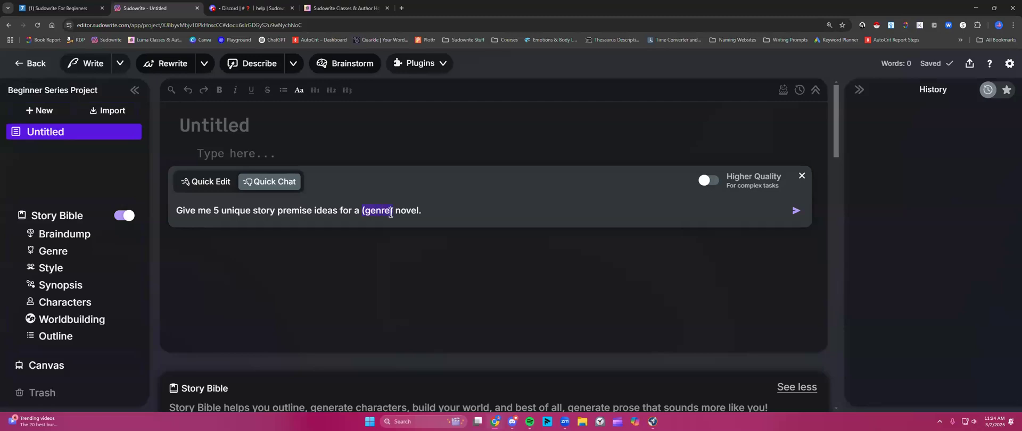
pyautogui.write('romance')
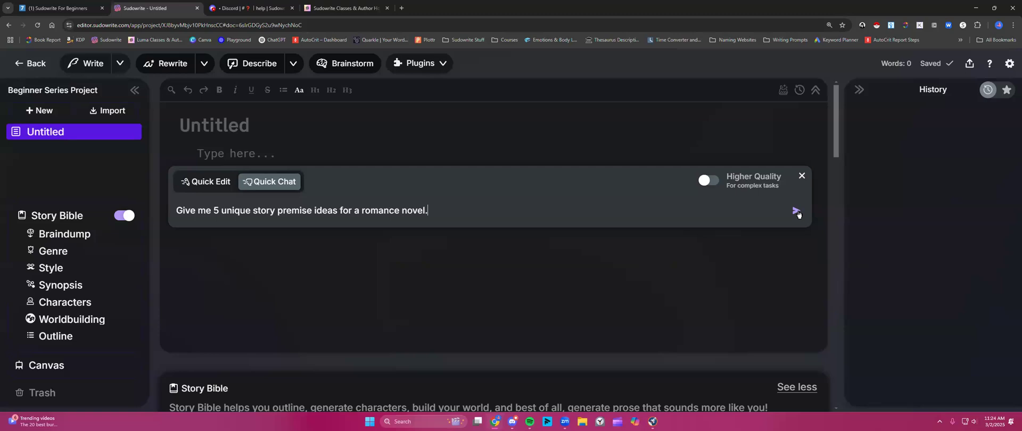
# - Copy the finished romance premise prompt and submit it in Quick Chat
pyautogui.moveTo(176, 211); pyautogui.dragTo(434, 213)
pyautogui.rightClick(402, 212)
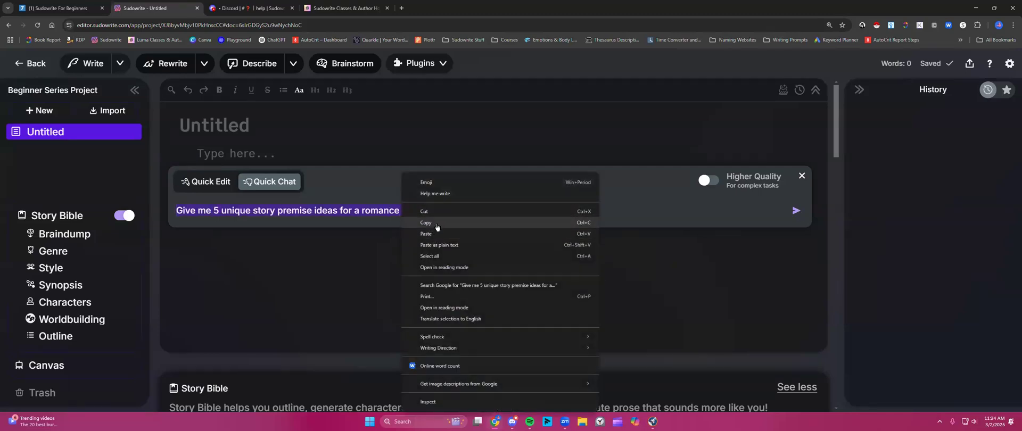
pyautogui.click(431, 229)
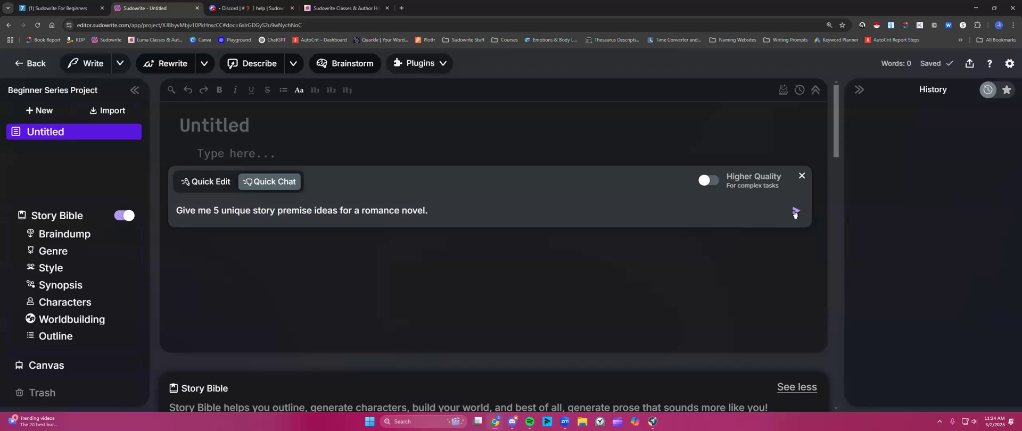
pyautogui.click(796, 212)
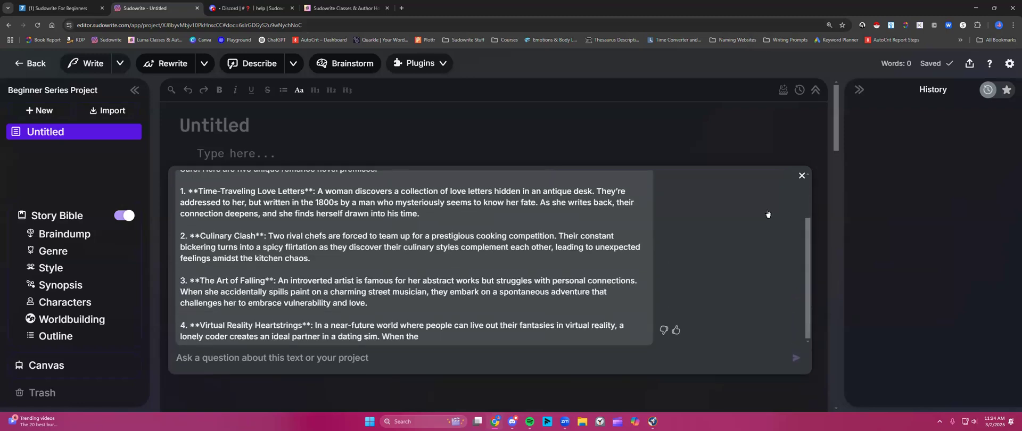
# - Open Google Docs in a new tab, search for "quick tools" and look over the Quick Tools document
pyautogui.click(401, 8)
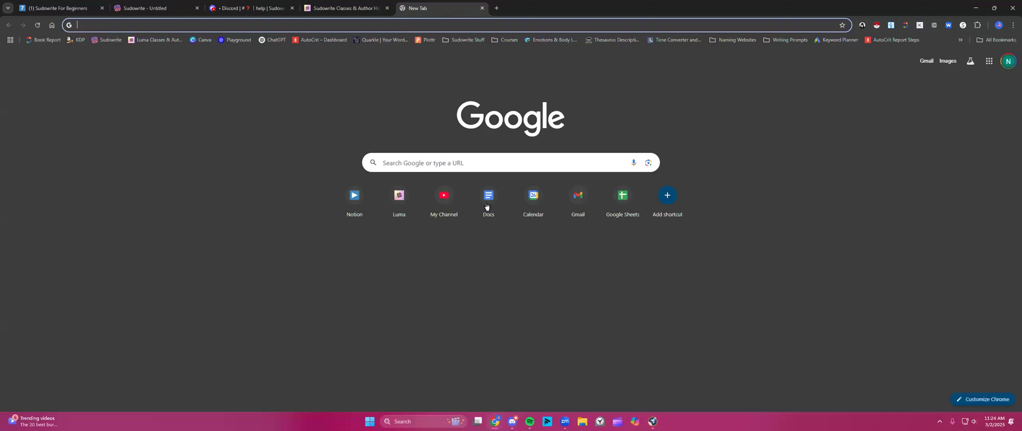
pyautogui.click(487, 202)
pyautogui.click(406, 63)
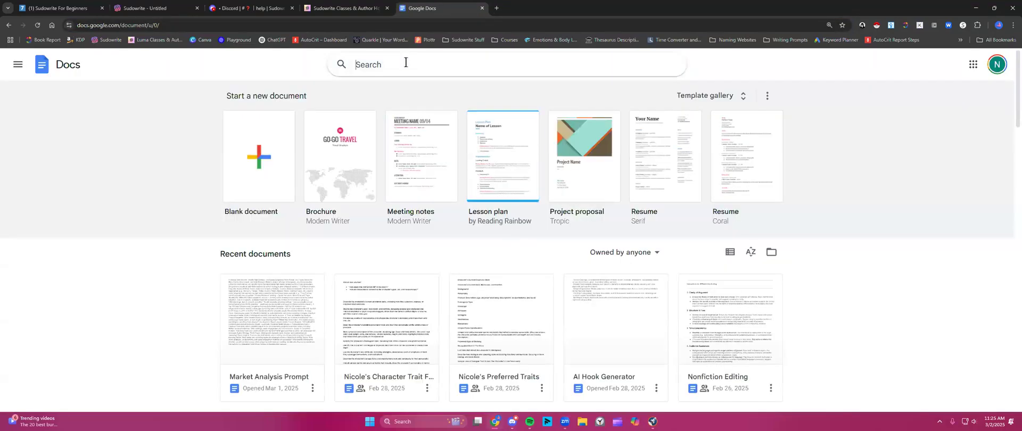
pyautogui.write('quick tools')
pyautogui.press('Return')
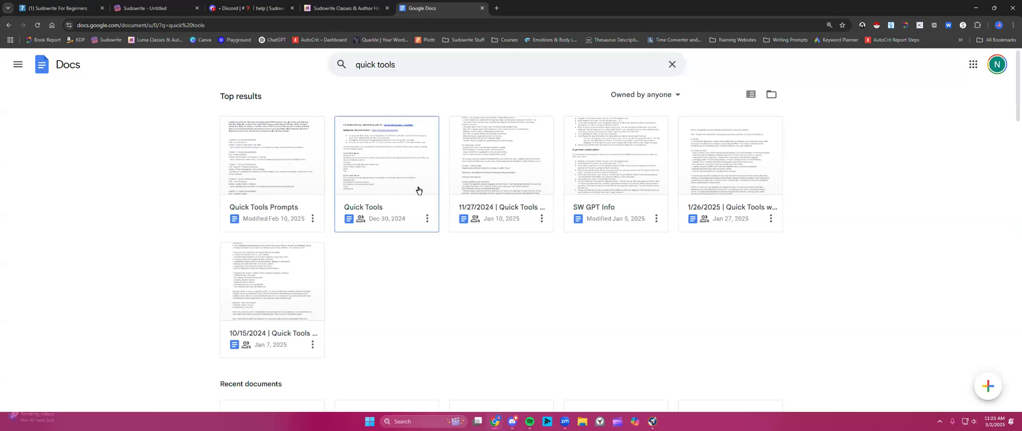
pyautogui.click(417, 187)
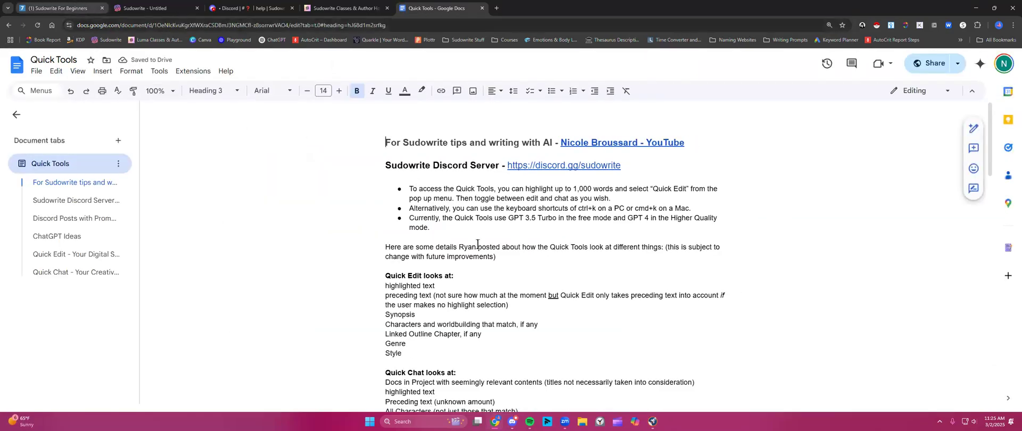
pyautogui.scroll(-3, 477, 245)
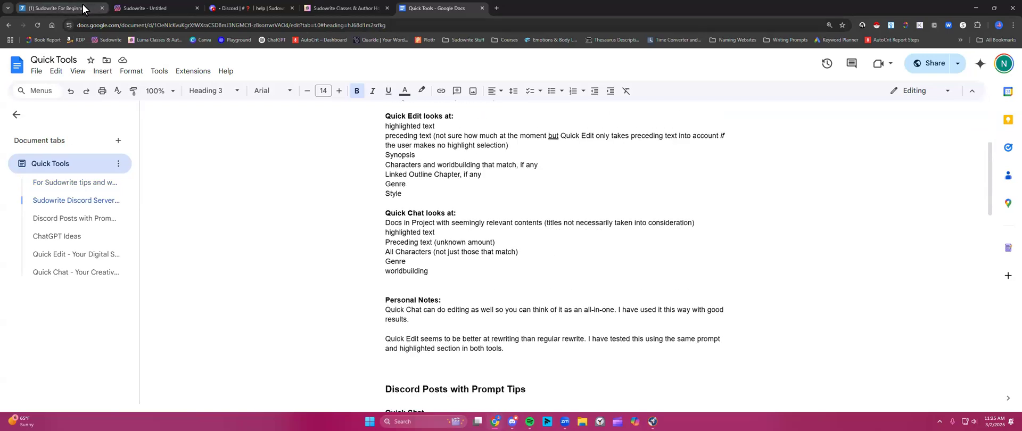
# - Open Notion in a new tab, close the Google Docs tab and go to the All Class Documents page
pyautogui.click(497, 8)
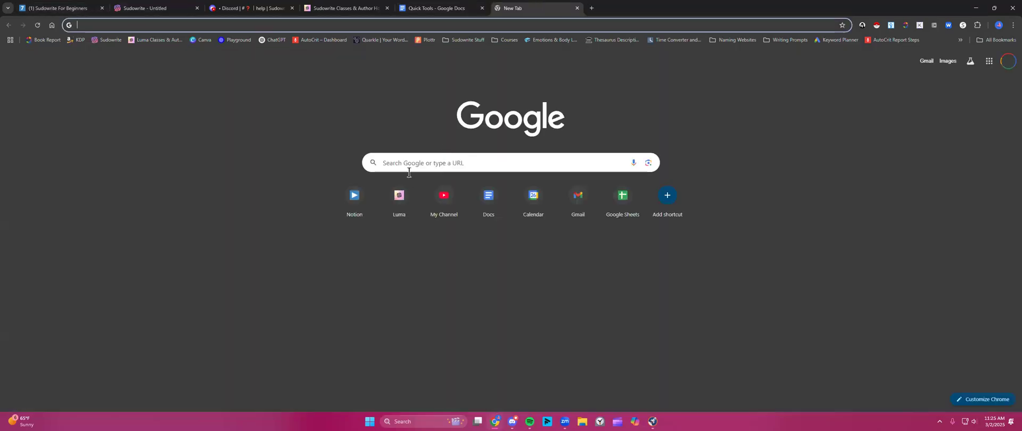
pyautogui.click(355, 195)
pyautogui.click(483, 8)
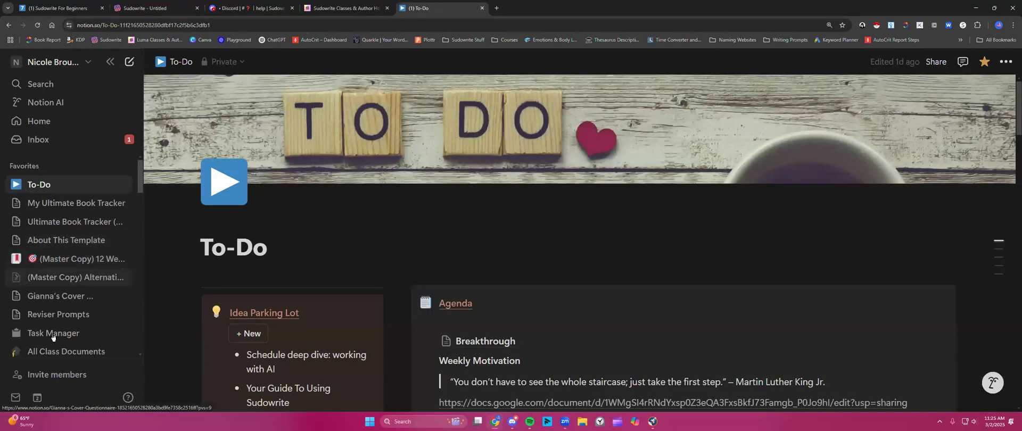
pyautogui.scroll(-1, 57, 329)
pyautogui.click(59, 312)
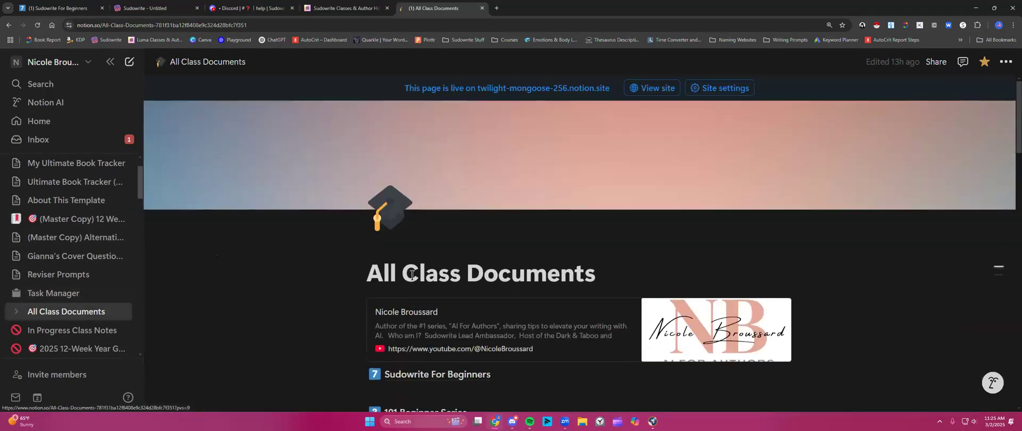
# - Find and open the Quick Tools (Quick Chat & Quick Edit) page in the class documents list
pyautogui.scroll(-3, 399, 259)
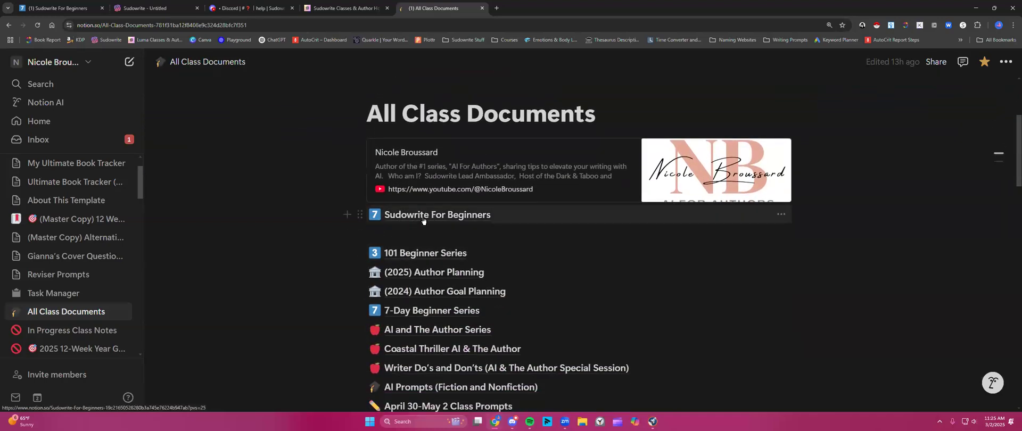
pyautogui.scroll(-8, 359, 233)
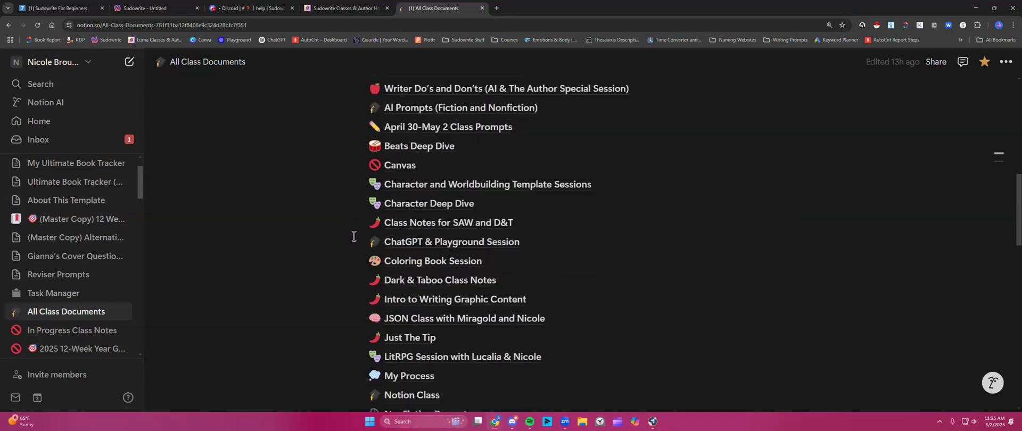
pyautogui.scroll(-2, 353, 236)
pyautogui.scroll(-1, 354, 236)
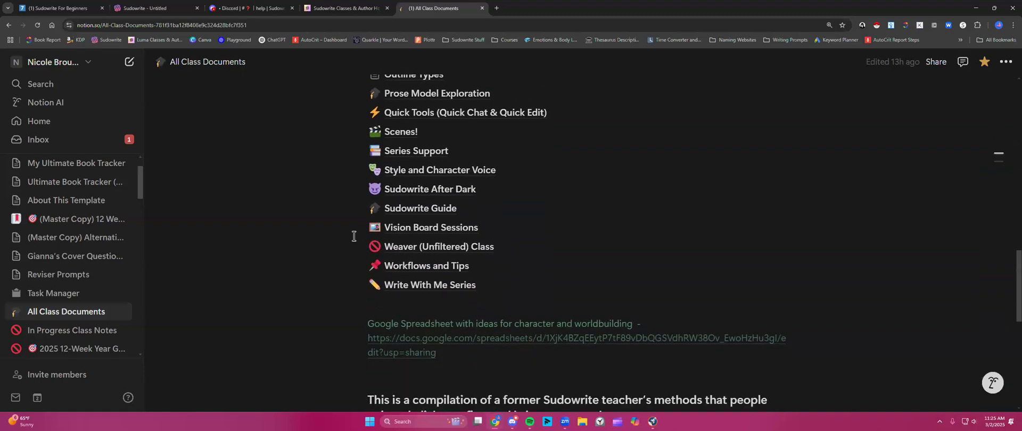
pyautogui.scroll(4, 353, 236)
pyautogui.click(458, 192)
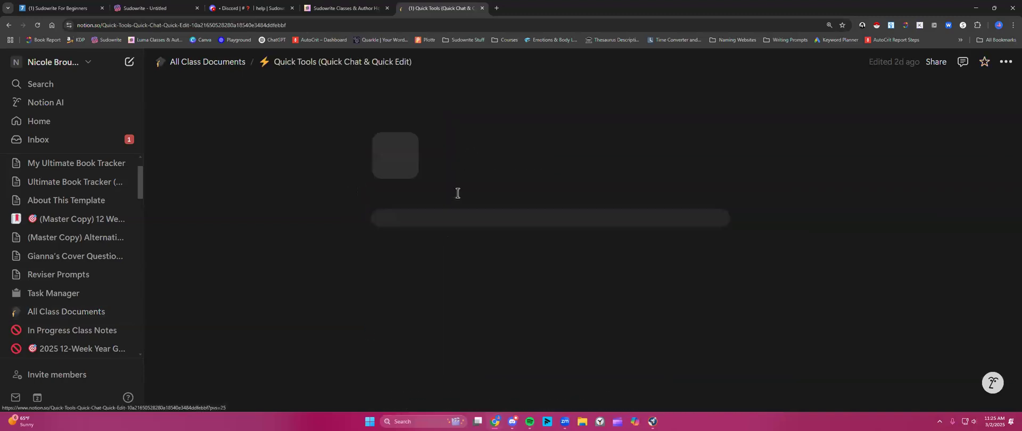
# - Copy the published site link of the Quick Tools page and close the sharing options
pyautogui.click(935, 62)
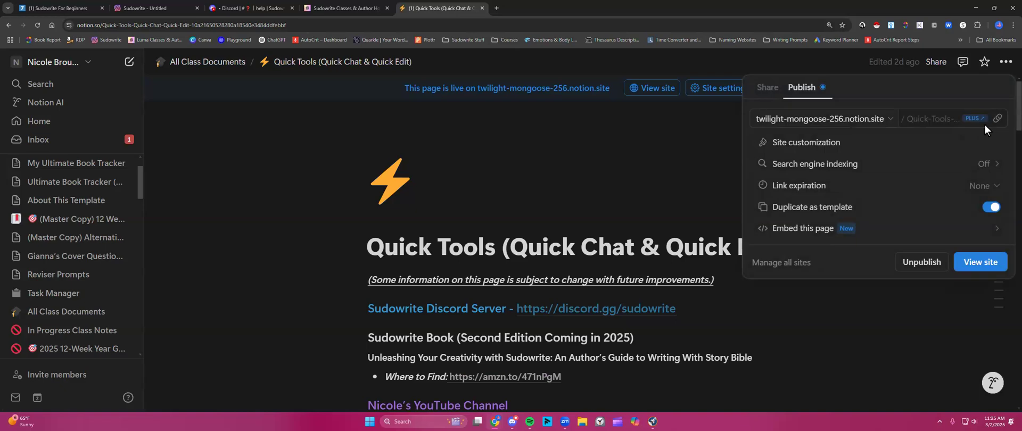
pyautogui.click(998, 119)
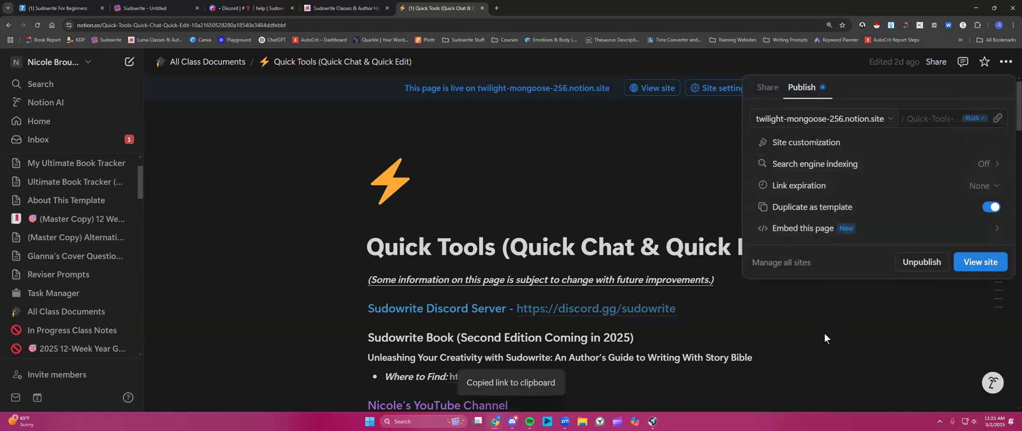
pyautogui.click(848, 365)
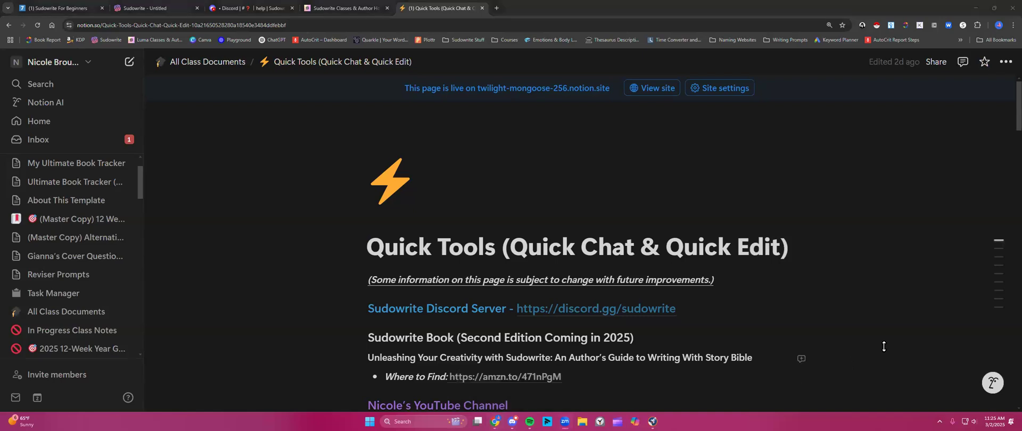
# - Read the Quick Tools page's section on accessing the Quick Tools and the models used
pyautogui.scroll(-5, 601, 204)
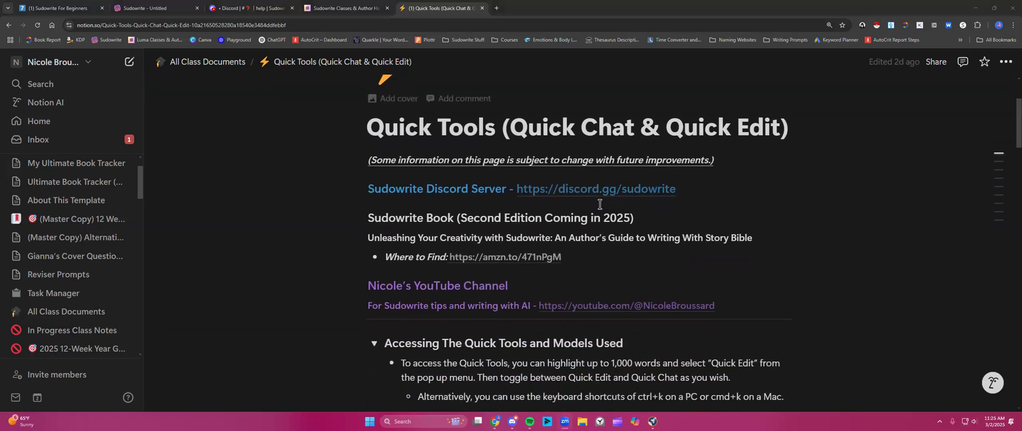
pyautogui.scroll(-1, 600, 204)
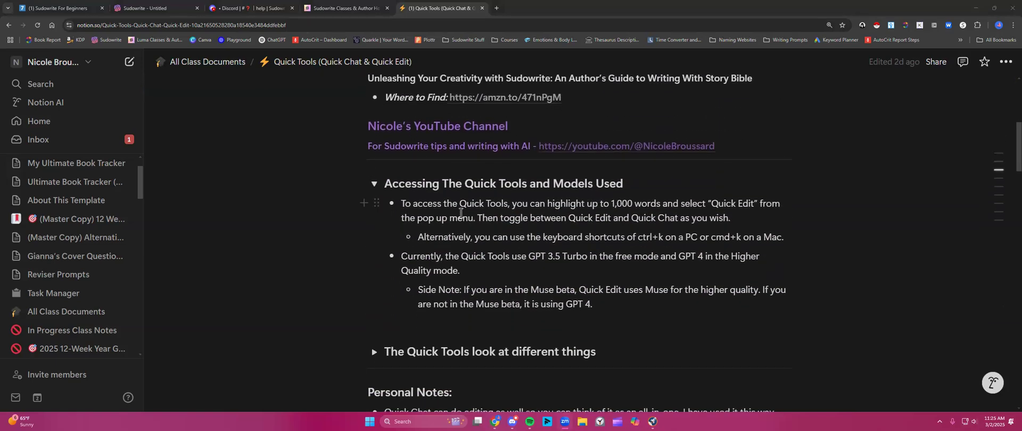
pyautogui.scroll(-2, 461, 212)
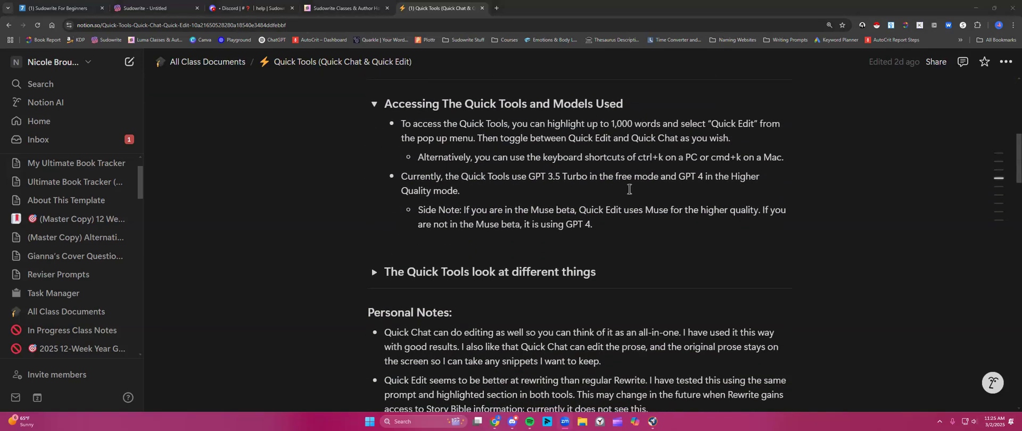
pyautogui.scroll(-1, 495, 213)
pyautogui.scroll(-1, 495, 213)
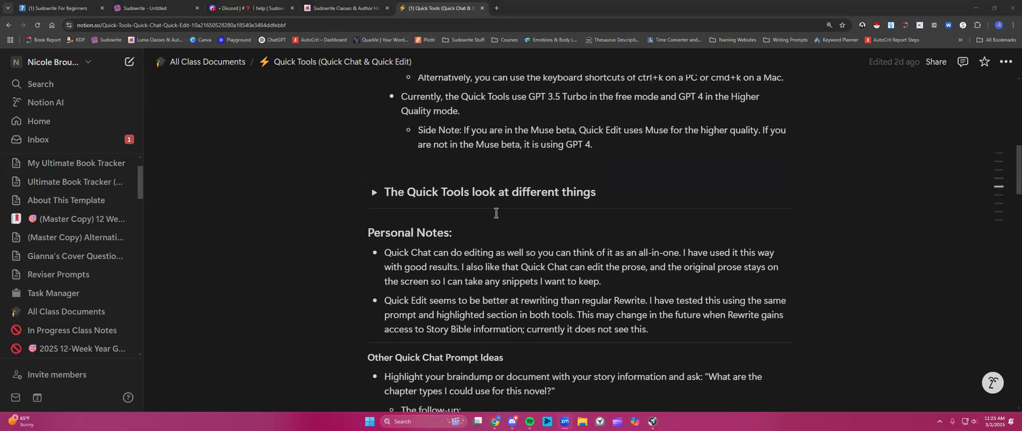
# - Review what Quick Chat looks at under "The Quick Tools look at different things", collapse it, and skim the other Quick Chat prompt ideas
pyautogui.click(374, 192)
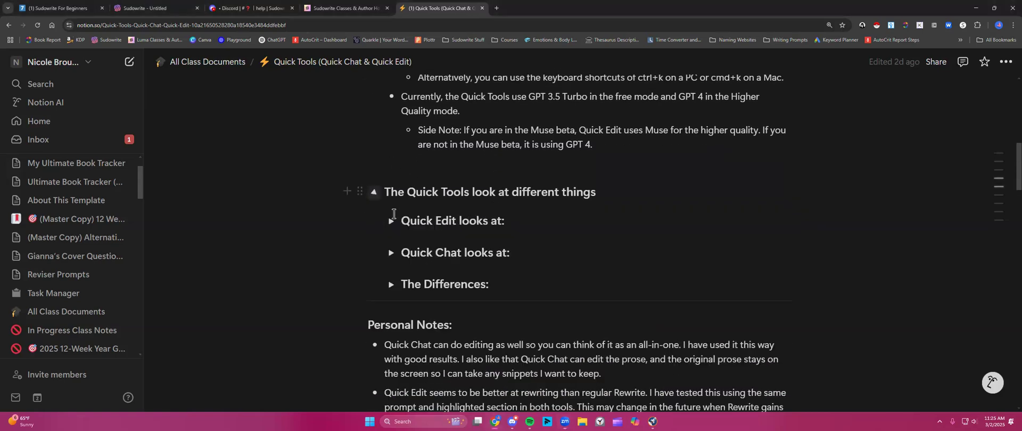
pyautogui.click(390, 252)
pyautogui.scroll(-1, 461, 348)
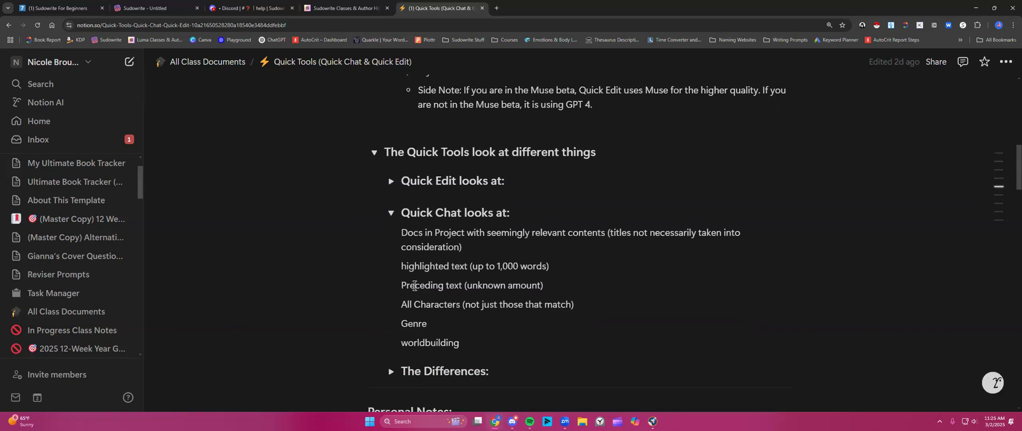
pyautogui.click(389, 214)
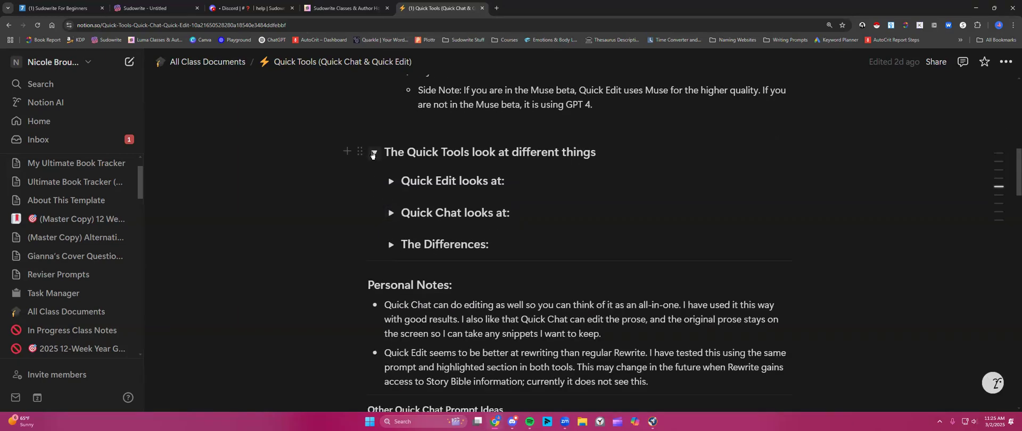
pyautogui.click(373, 153)
pyautogui.scroll(-5, 384, 200)
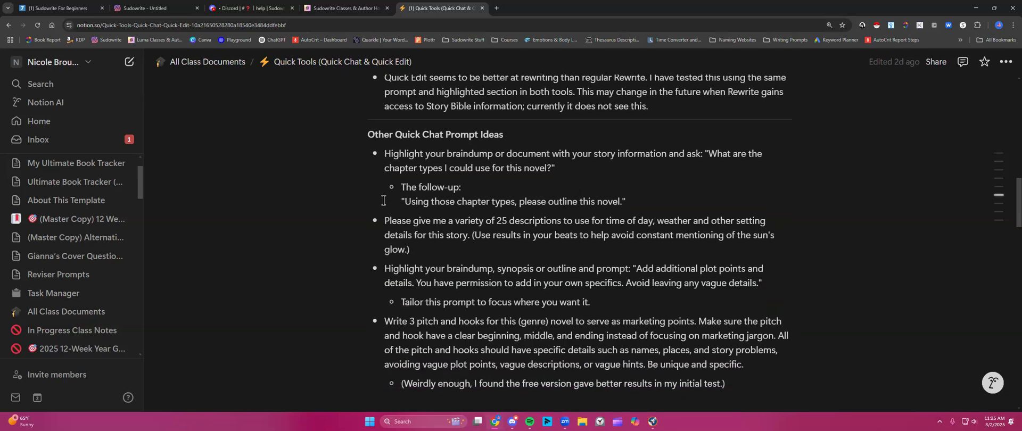
pyautogui.scroll(20, 384, 200)
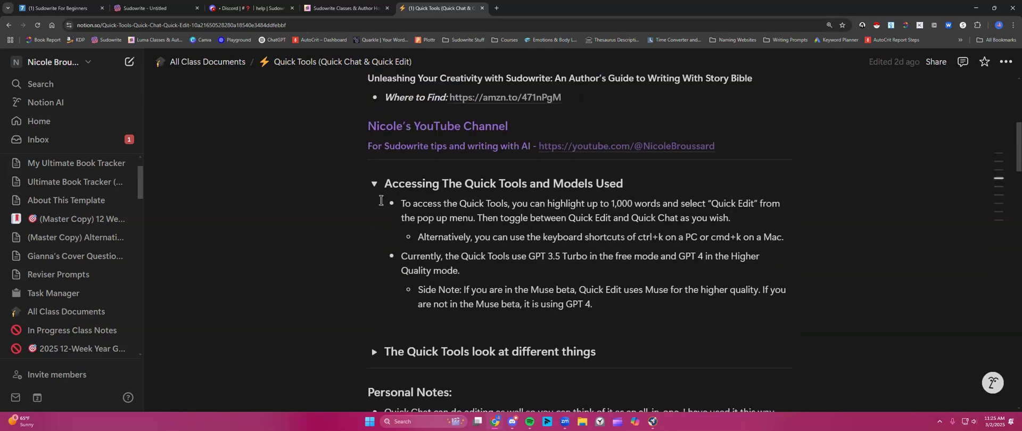
# - Switch to the Sudowrite project and copy the whole Quick Chat conversation, from the prompt through all five romance premises
pyautogui.click(128, 8)
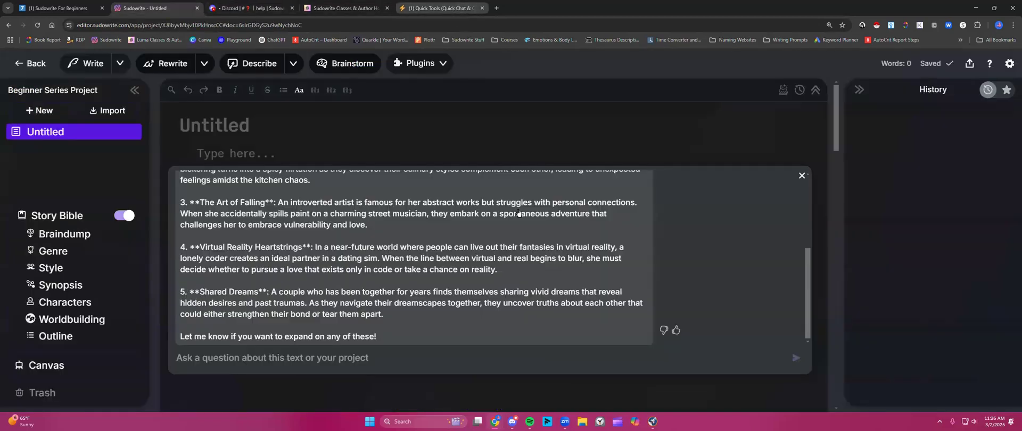
pyautogui.scroll(5, 454, 248)
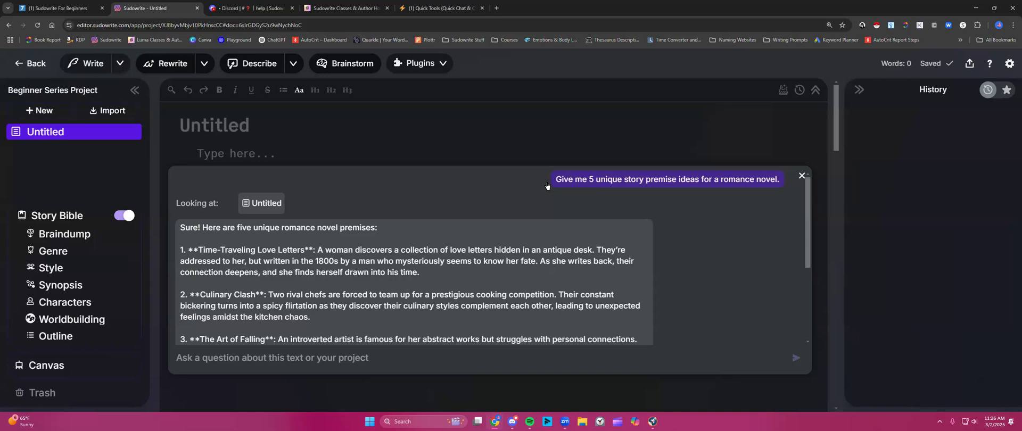
pyautogui.moveTo(556, 176); pyautogui.dragTo(570, 349)
pyautogui.rightClick(563, 298)
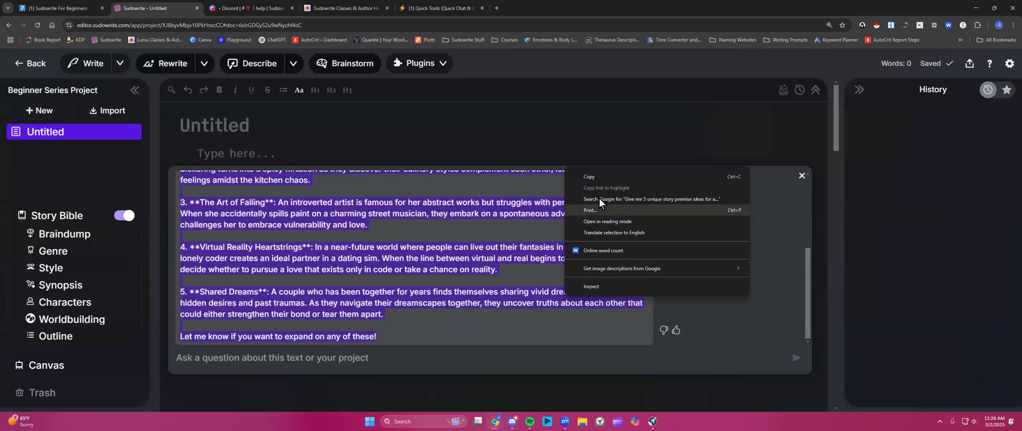
pyautogui.click(602, 177)
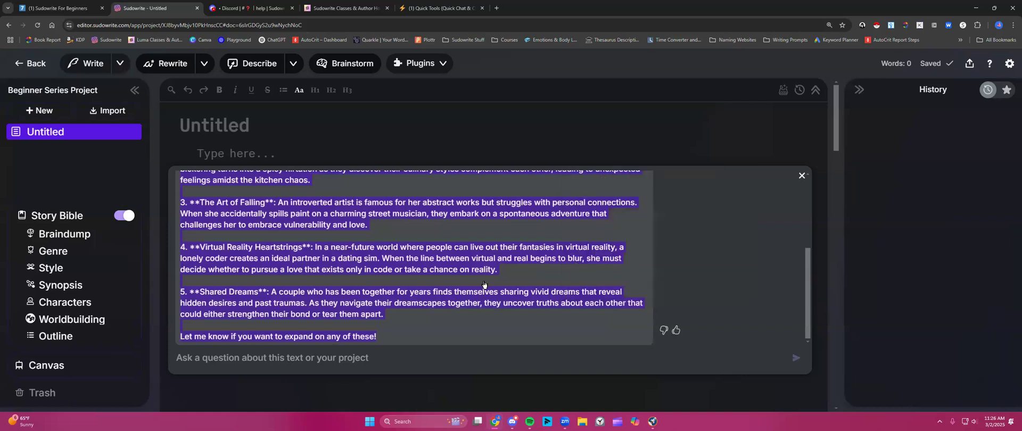
pyautogui.click(506, 271)
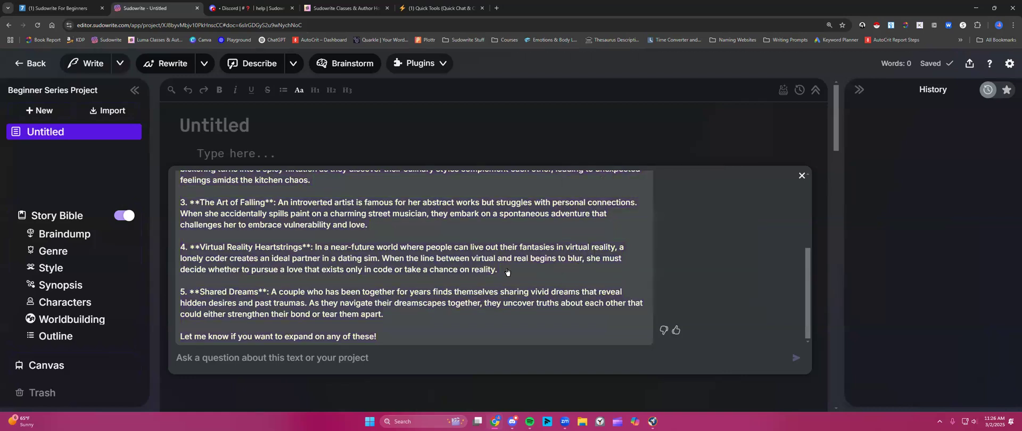
pyautogui.scroll(3, 507, 272)
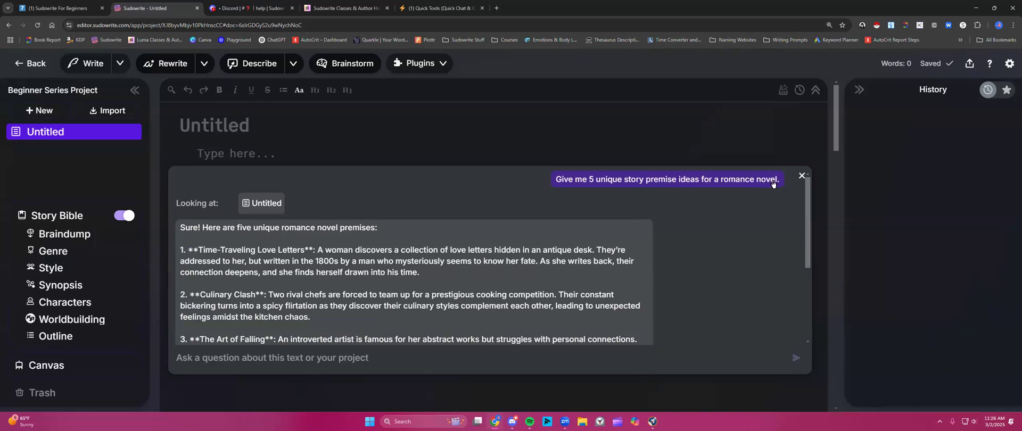
# - Close Quick Chat and paste the copied conversation into the empty document
pyautogui.click(801, 177)
pyautogui.rightClick(259, 158)
pyautogui.click(276, 249)
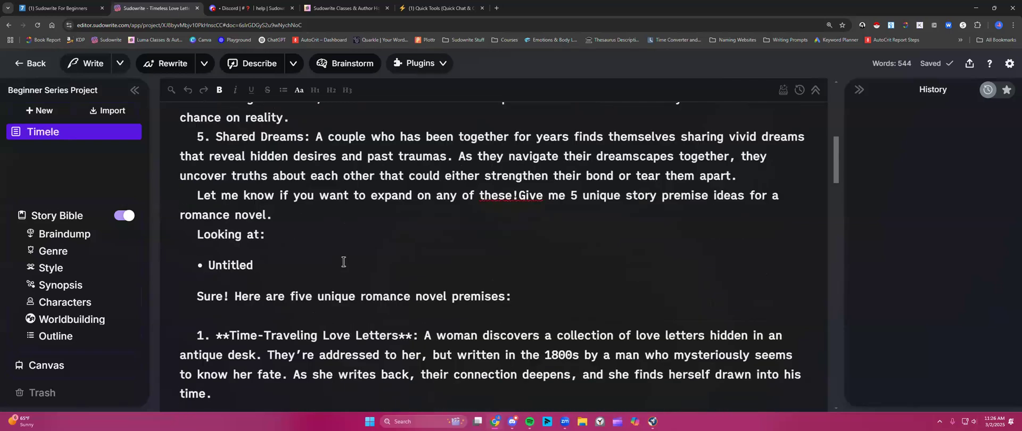
# - Cut the closing line "Let me know if you want to expand on any of these!" and the duplicate conversation after it
pyautogui.moveTo(195, 195); pyautogui.dragTo(573, 209)
pyautogui.scroll(-10, 288, 283)
pyautogui.hotkey('ctrl', 'x')
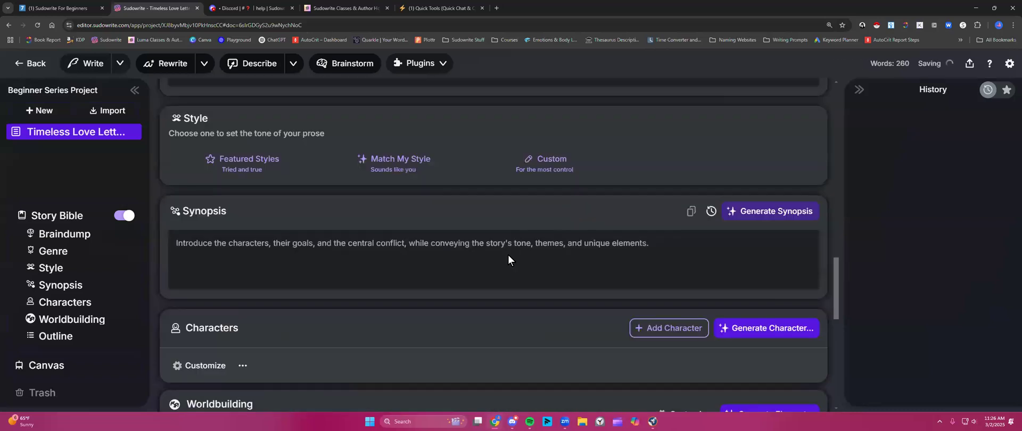
pyautogui.scroll(6, 504, 257)
pyautogui.scroll(10, 503, 256)
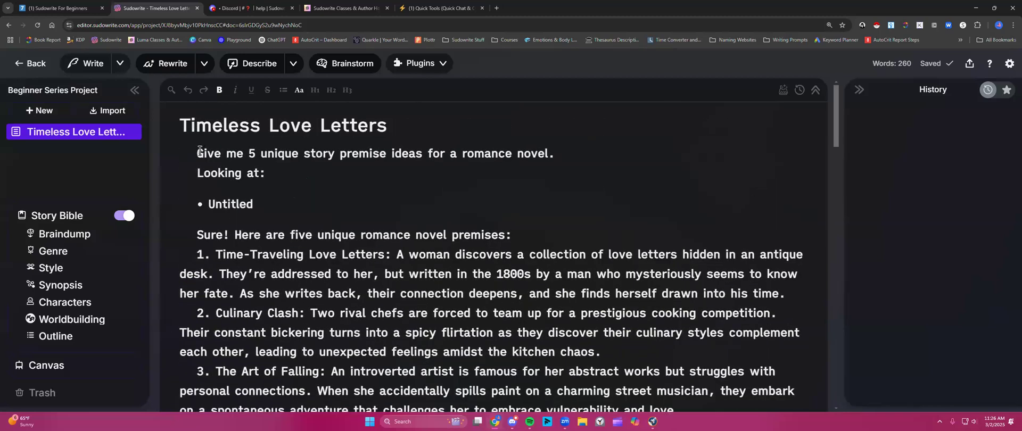
# - Copy the prompt line "Give me 5 unique story premise ideas for a romance novel."
pyautogui.moveTo(196, 153); pyautogui.dragTo(597, 146)
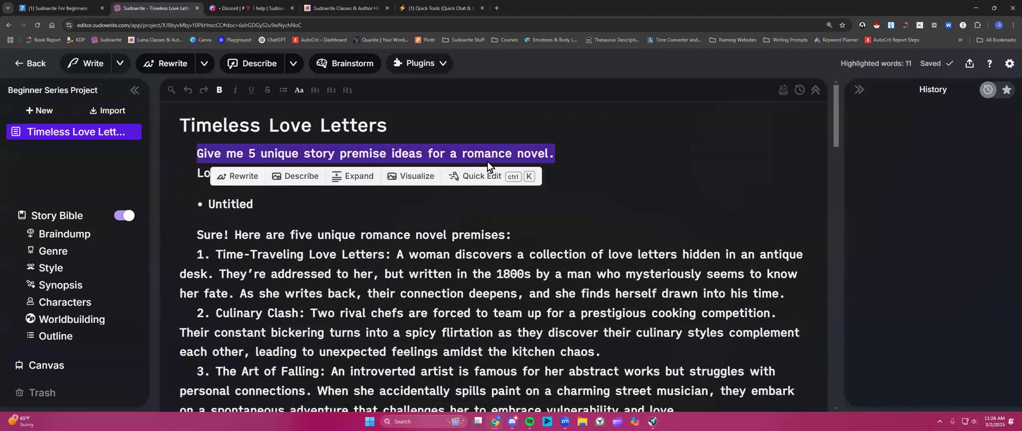
pyautogui.rightClick(479, 154)
pyautogui.click(514, 203)
# - Delete the "Looking at:" line and the "Untitled" bullet below the prompt
pyautogui.click(253, 204)
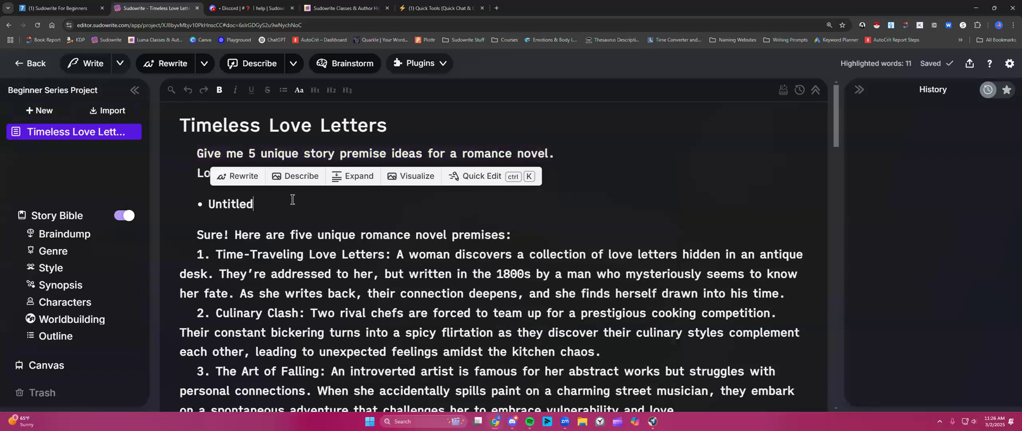
pyautogui.click(197, 174)
pyautogui.keyDown('shift'); pyautogui.click(257, 202); pyautogui.keyUp('shift')
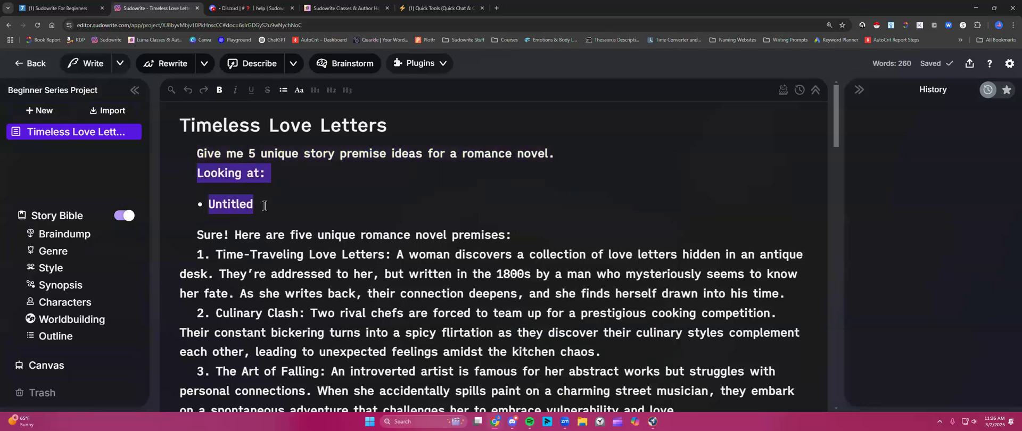
pyautogui.press('BackSpace')
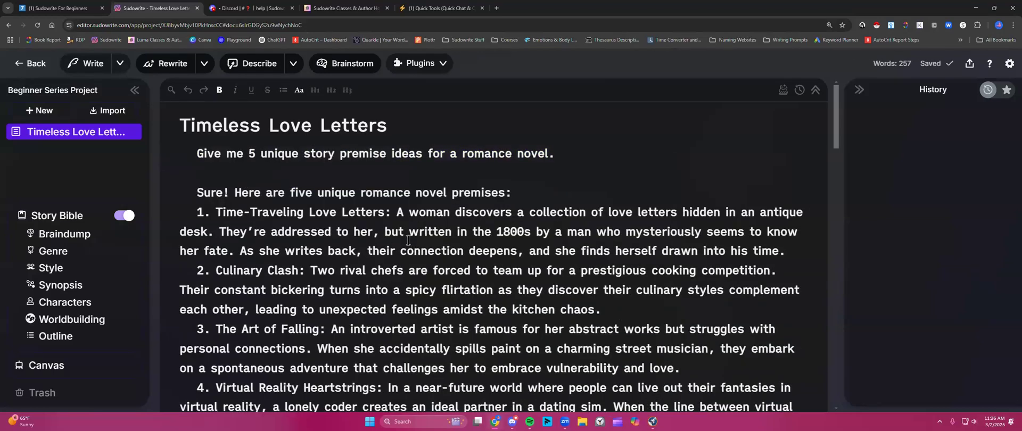
# - Separate the five numbered romance premises with a blank line after each of the first four
pyautogui.scroll(-2, 408, 240)
pyautogui.click(787, 171)
pyautogui.press('Return')
pyautogui.click(623, 245)
pyautogui.press('Return')
pyautogui.click(699, 323)
pyautogui.press('Return')
pyautogui.scroll(-2, 420, 343)
pyautogui.click(419, 344)
pyautogui.press('Return')
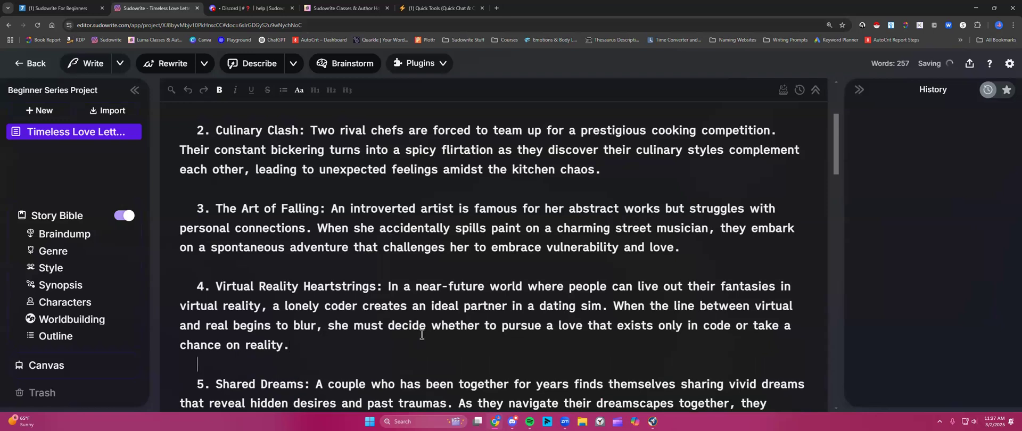
# - Read through the five romance premises in the document
pyautogui.scroll(3, 422, 335)
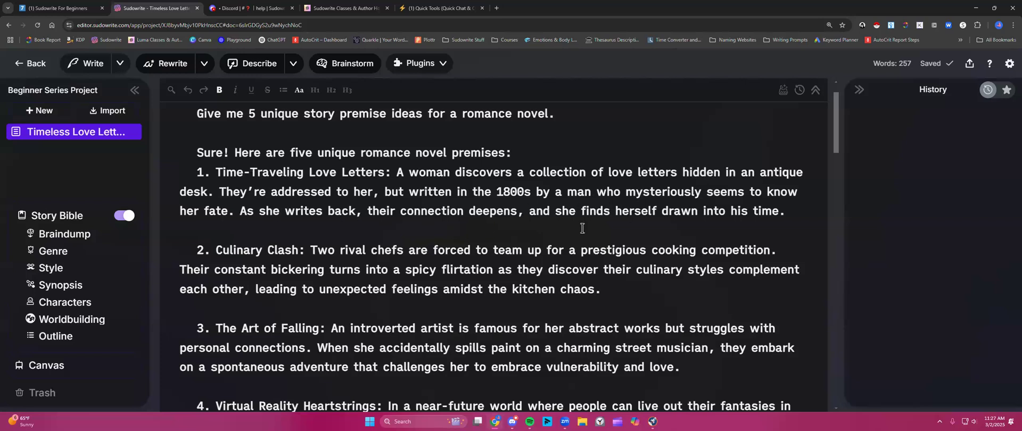
pyautogui.scroll(-1, 549, 230)
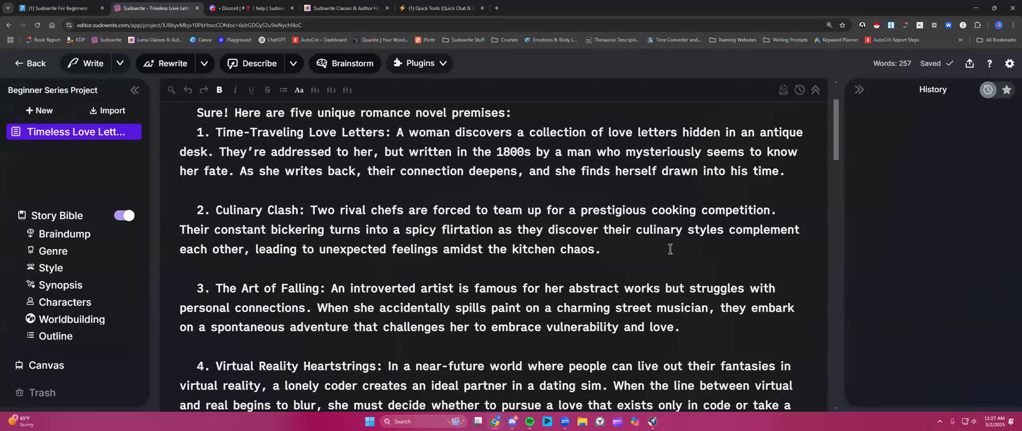
pyautogui.scroll(-3, 670, 250)
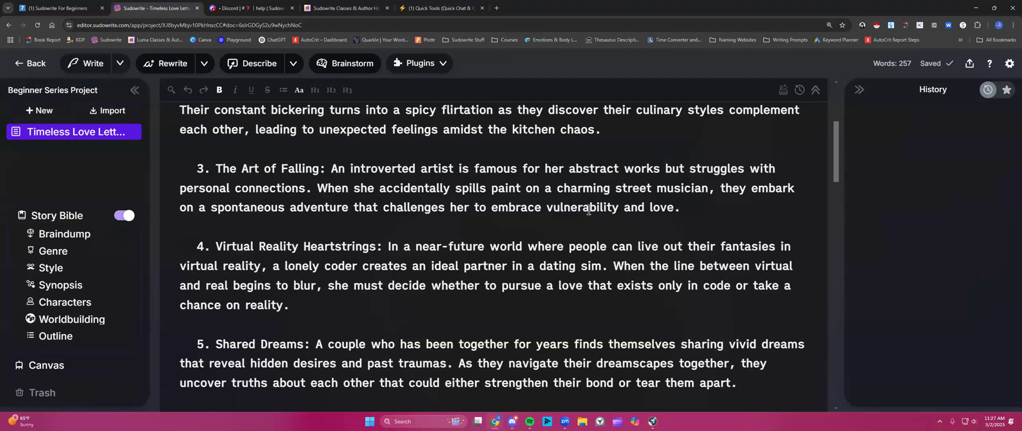
pyautogui.scroll(-1, 503, 181)
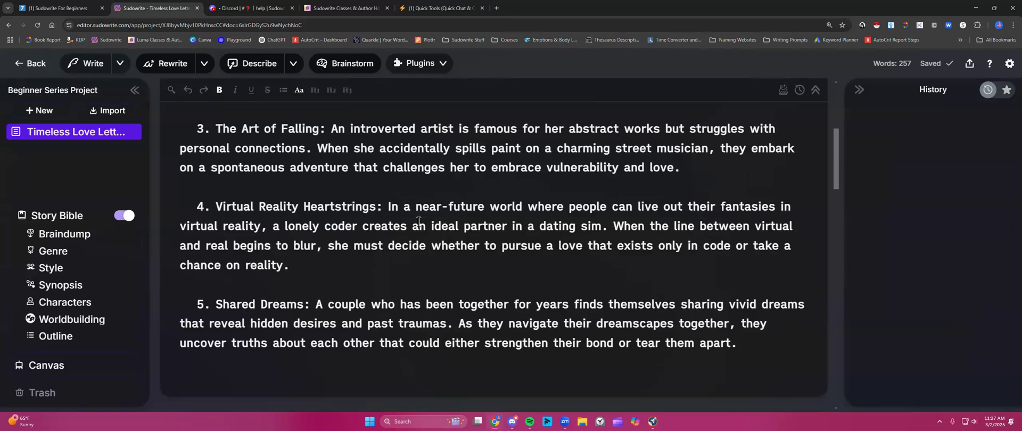
pyautogui.click(762, 342)
pyautogui.scroll(5, 516, 327)
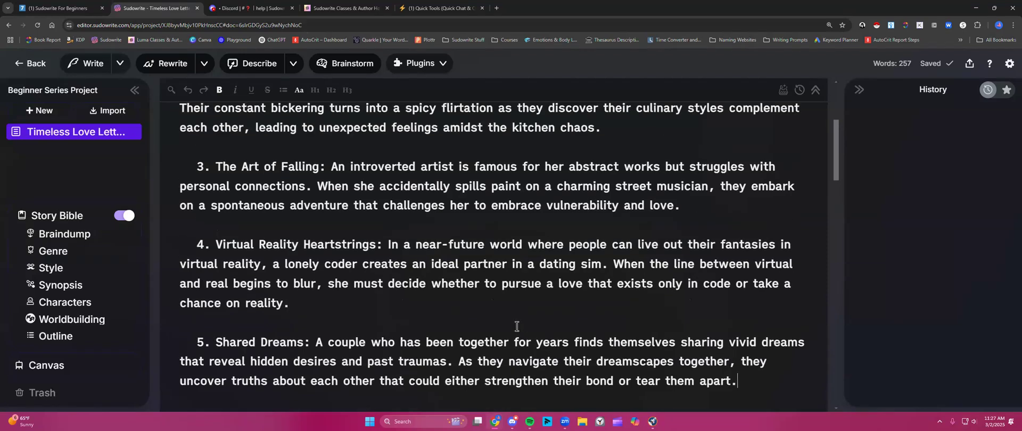
# - Copy the prompt "Give me 5 unique story premise ideas for a romance novel." from the start of the document
pyautogui.moveTo(196, 153); pyautogui.dragTo(554, 157)
pyautogui.rightClick(545, 156)
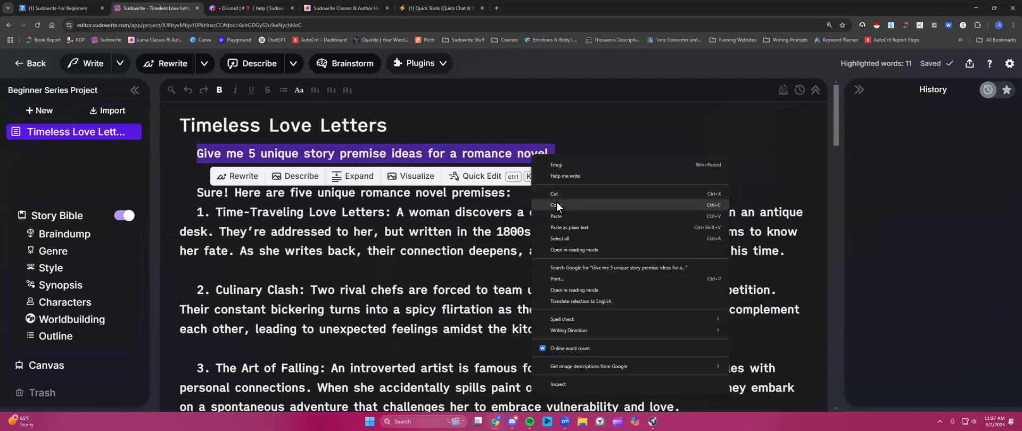
pyautogui.click(557, 204)
pyautogui.click(589, 223)
pyautogui.scroll(-7, 589, 222)
pyautogui.scroll(-2, 588, 222)
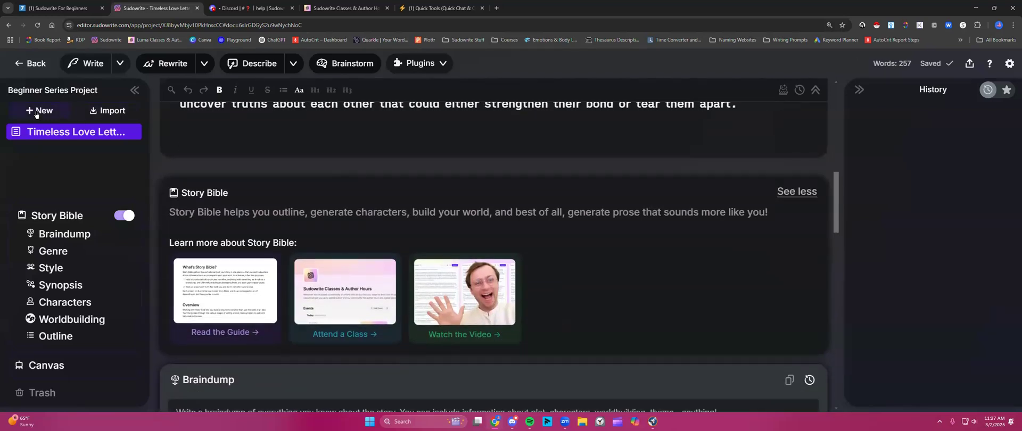
# - Insert two blank lines above the prompt, directly below the document title
pyautogui.scroll(10, 282, 182)
pyautogui.click(206, 154)
pyautogui.press('Return')
pyautogui.press('Return')
pyautogui.rightClick(242, 154)
pyautogui.click(390, 160)
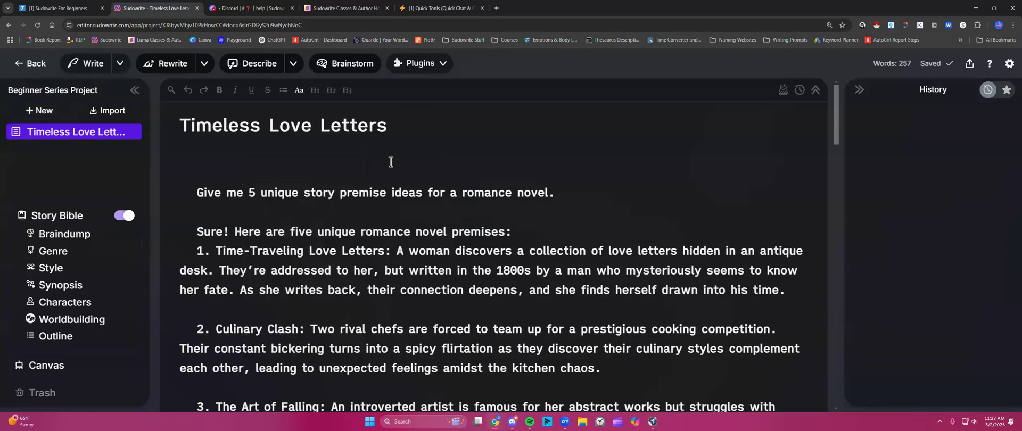
# - Open Quick Chat over the document and turn on Higher Quality mode
pyautogui.hotkey('ctrl', 'k')
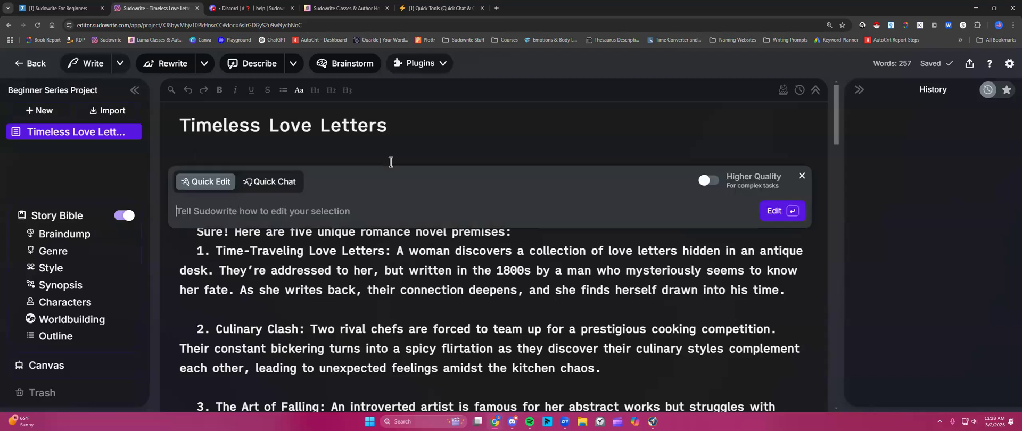
pyautogui.click(266, 183)
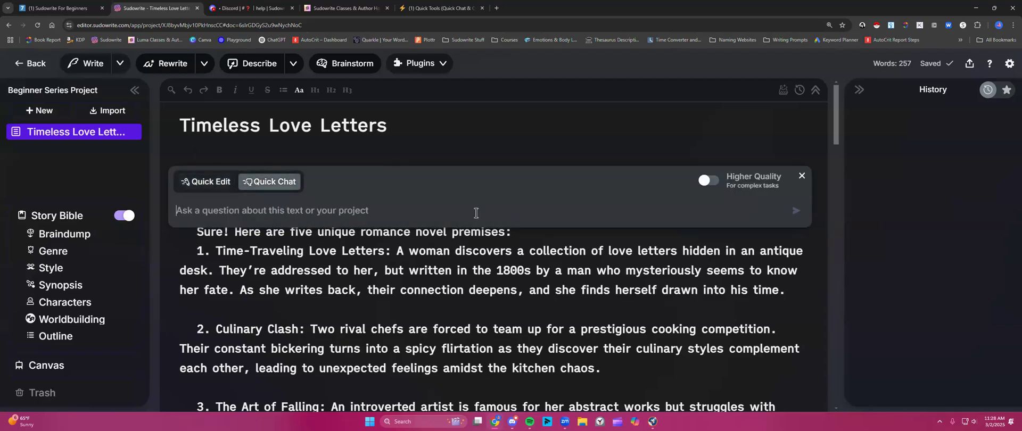
pyautogui.click(710, 181)
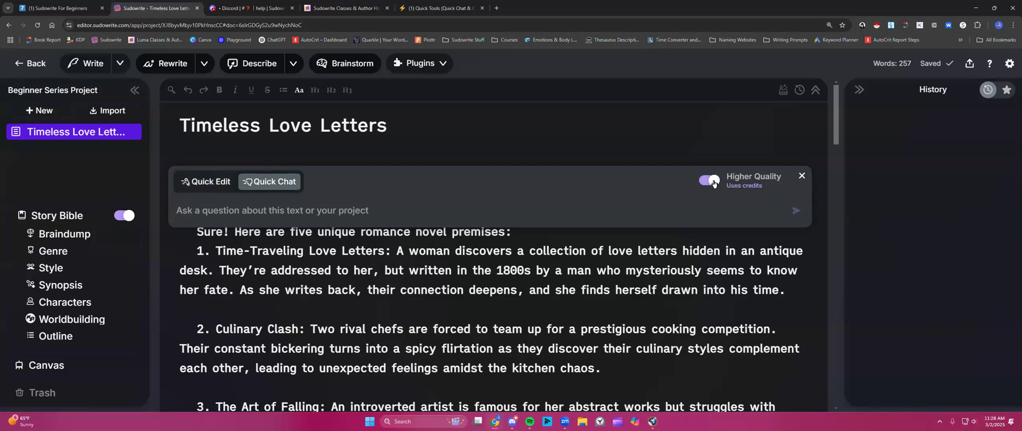
# - Paste the copied prompt into Quick Chat, change it to "Give me 5 unique story premise ideas for a dark fantasy novel." and send it
pyautogui.rightClick(348, 211)
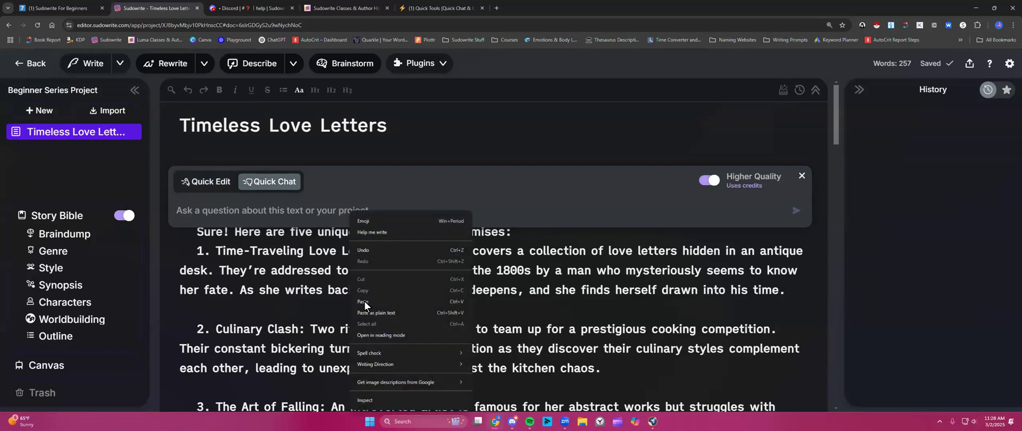
pyautogui.click(364, 301)
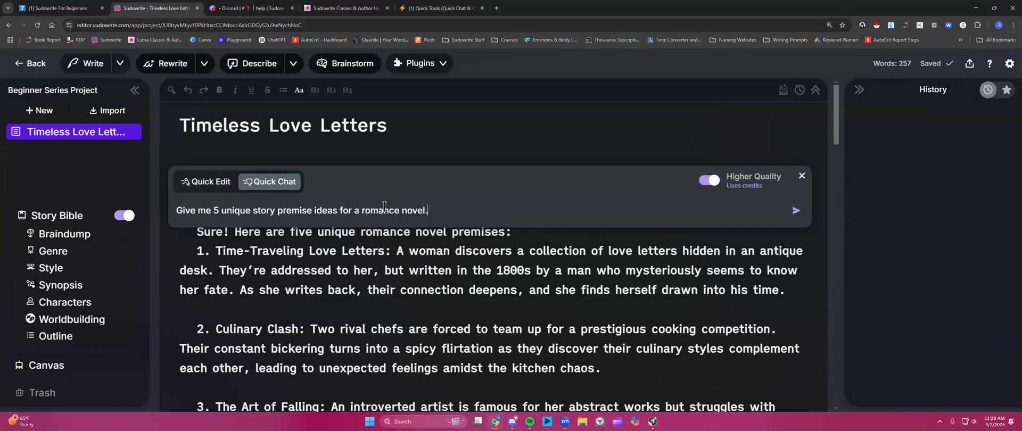
pyautogui.write('dark fantasy')
pyautogui.click(454, 213)
pyautogui.click(795, 212)
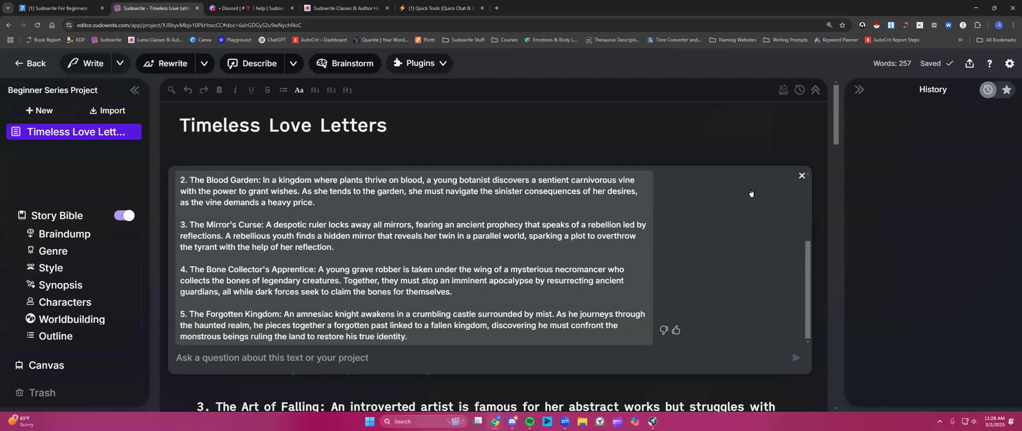
# - Check the Quick Tools class notes in Notion for the models used in free and Higher Quality modes, and return to Sudowrite
pyautogui.click(463, 8)
pyautogui.scroll(-5, 499, 231)
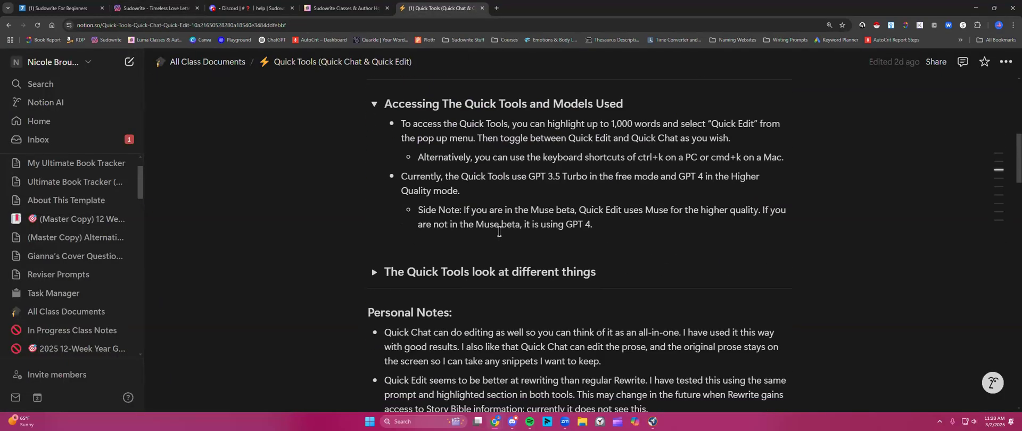
pyautogui.scroll(1, 515, 201)
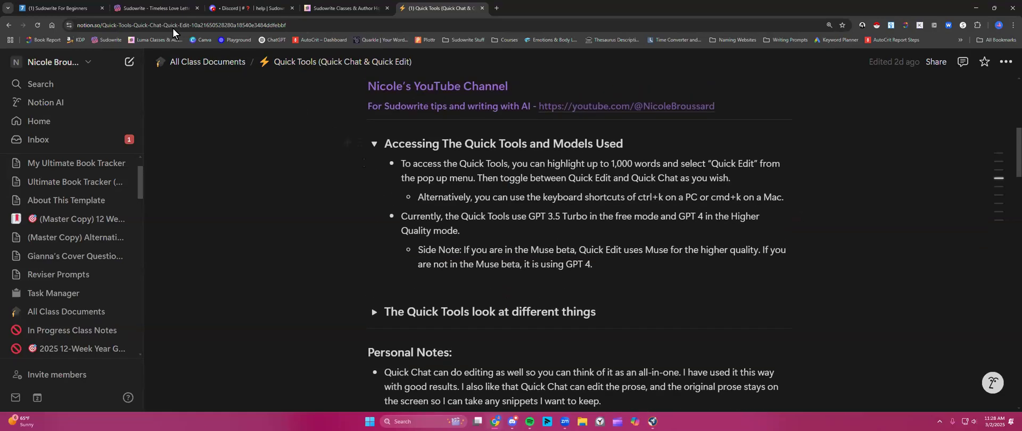
pyautogui.click(155, 8)
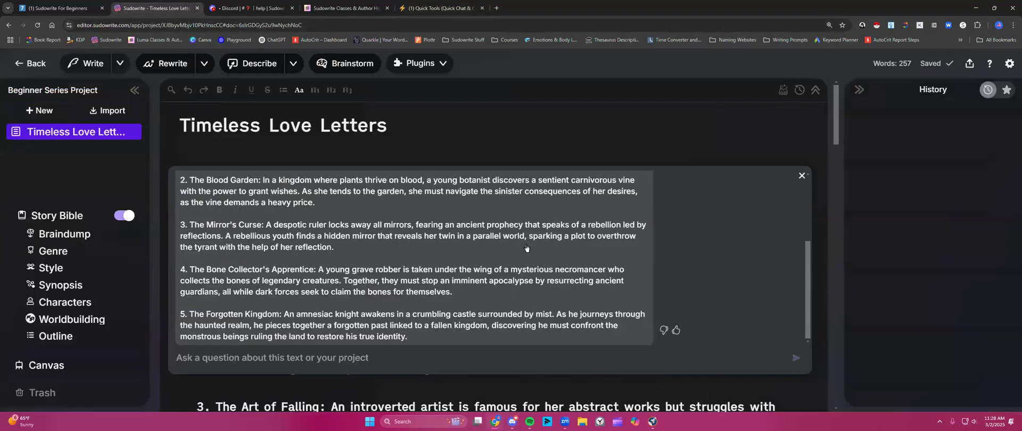
# - Read through the five dark fantasy premises in the Quick Chat reply
pyautogui.scroll(3, 526, 248)
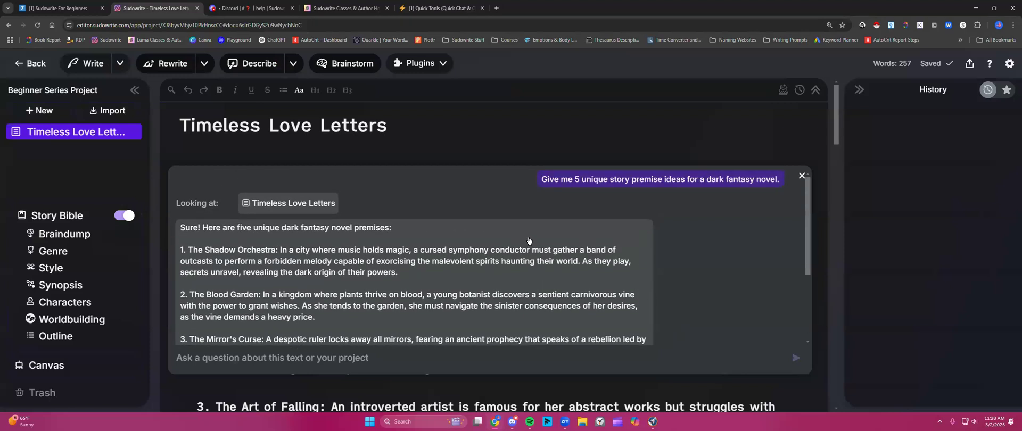
pyautogui.scroll(-1, 366, 260)
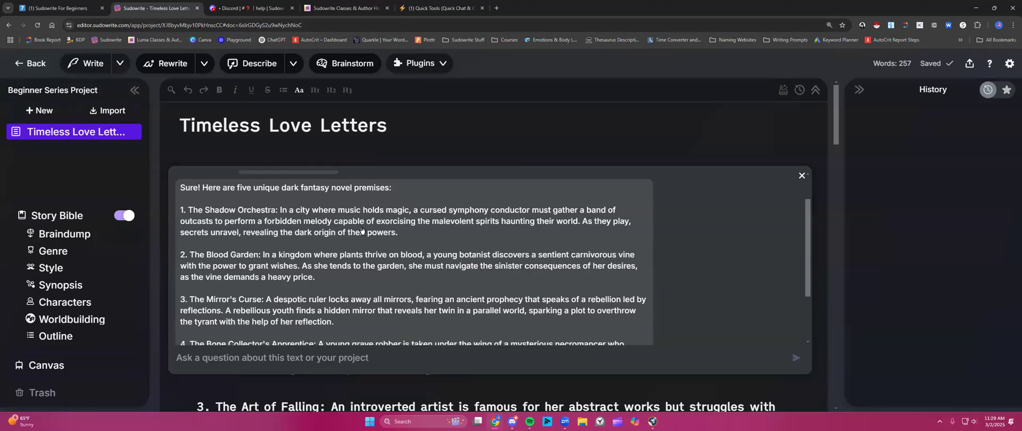
pyautogui.scroll(-1, 283, 260)
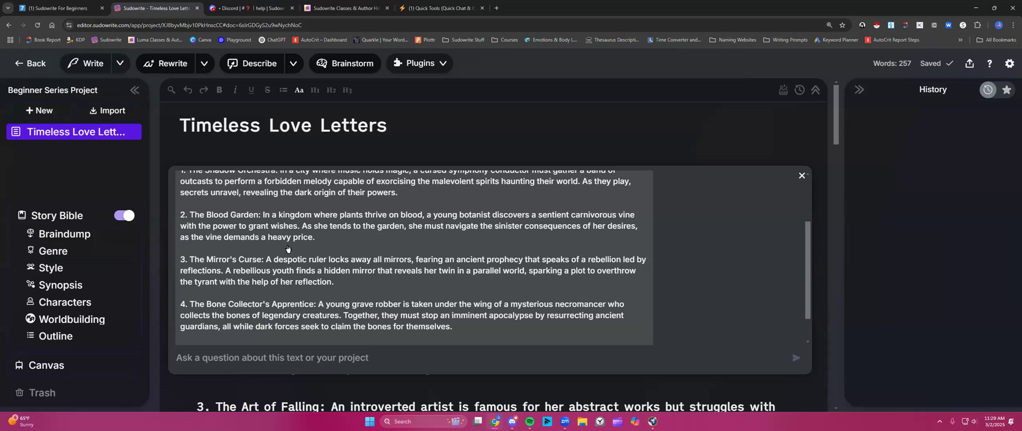
pyautogui.scroll(-1, 288, 249)
pyautogui.scroll(-1, 287, 249)
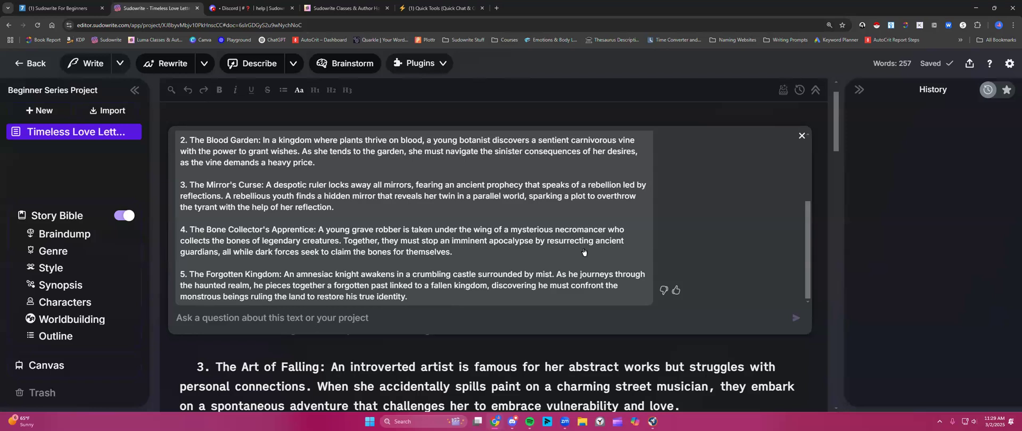
# - Try to select the dark fantasy prompt and its full reply in Quick Chat
pyautogui.scroll(3, 585, 251)
pyautogui.moveTo(542, 138); pyautogui.dragTo(504, 216)
pyautogui.scroll(-2, 565, 241)
pyautogui.scroll(-2, 565, 241)
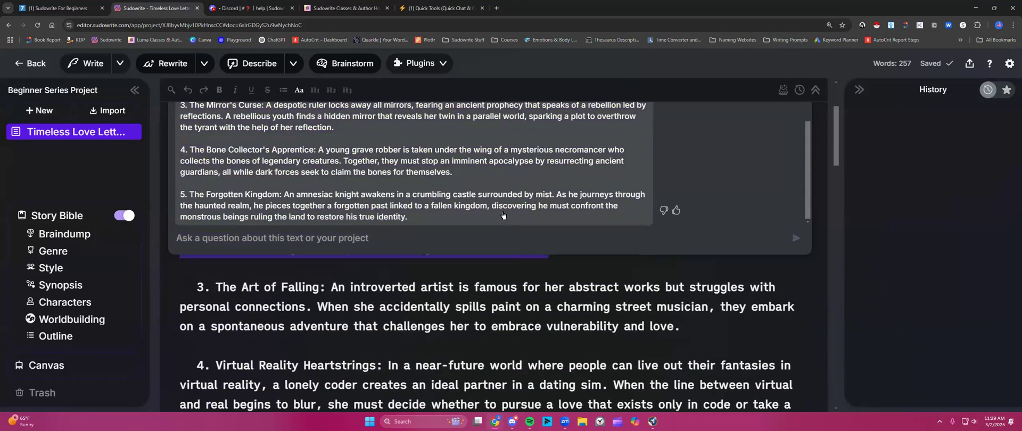
pyautogui.scroll(2, 532, 229)
pyautogui.scroll(3, 552, 253)
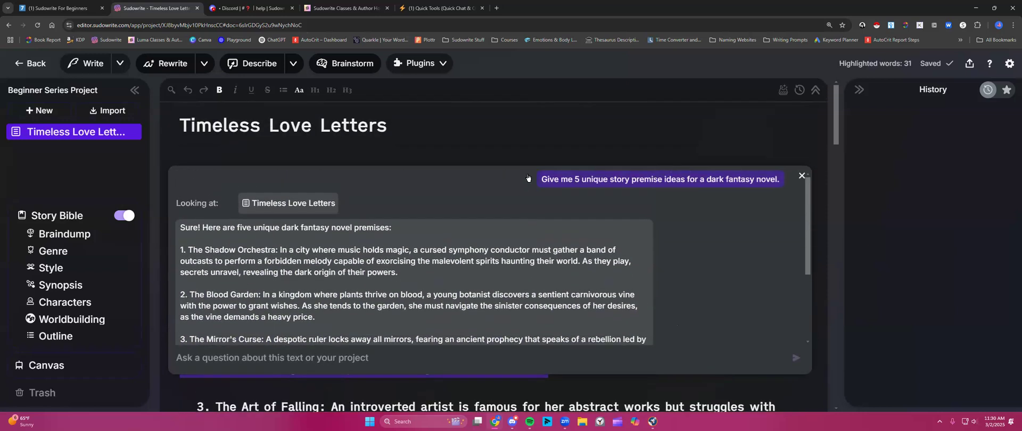
# - Copy the dark fantasy prompt and its five premises from Quick Chat and paste them directly below the document title
pyautogui.scroll(-3, 554, 263)
pyautogui.moveTo(542, 180); pyautogui.dragTo(414, 337)
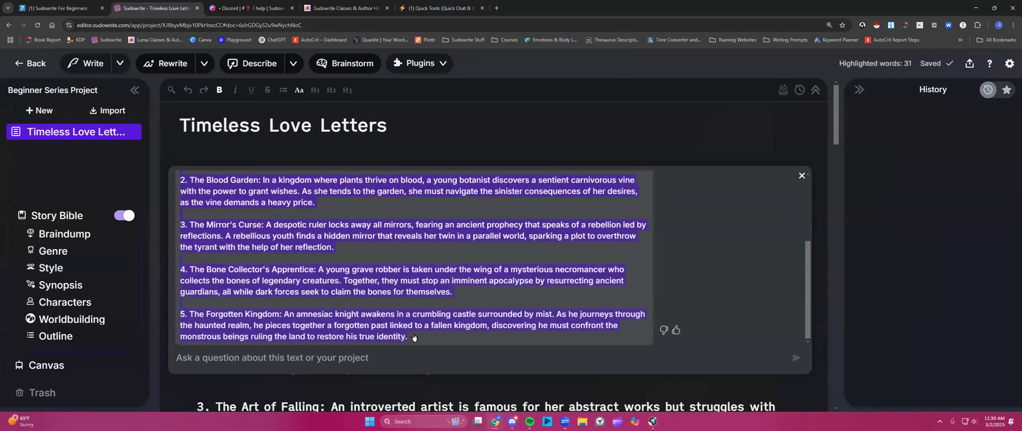
pyautogui.rightClick(426, 283)
pyautogui.click(449, 291)
pyautogui.click(801, 176)
pyautogui.click(245, 156)
pyautogui.hotkey('ctrl', 'v')
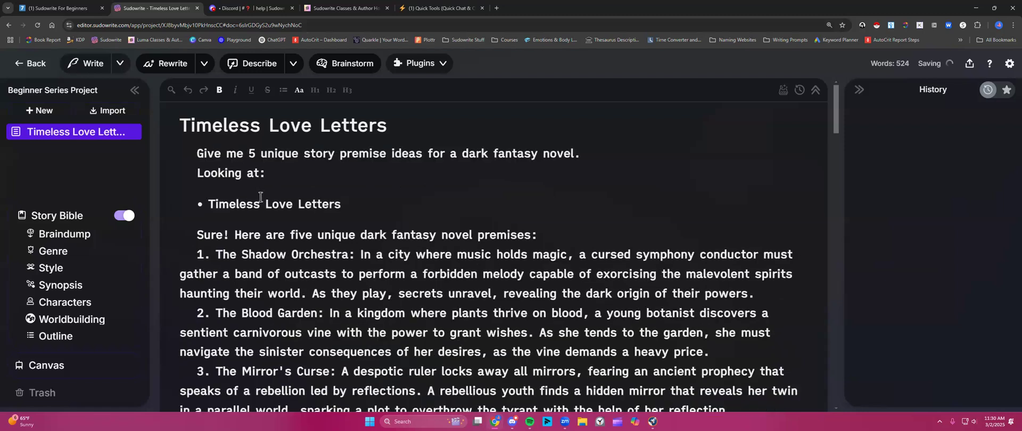
# - Review the pasted dark fantasy premises against the romance premises below them in the document
pyautogui.scroll(-6, 196, 203)
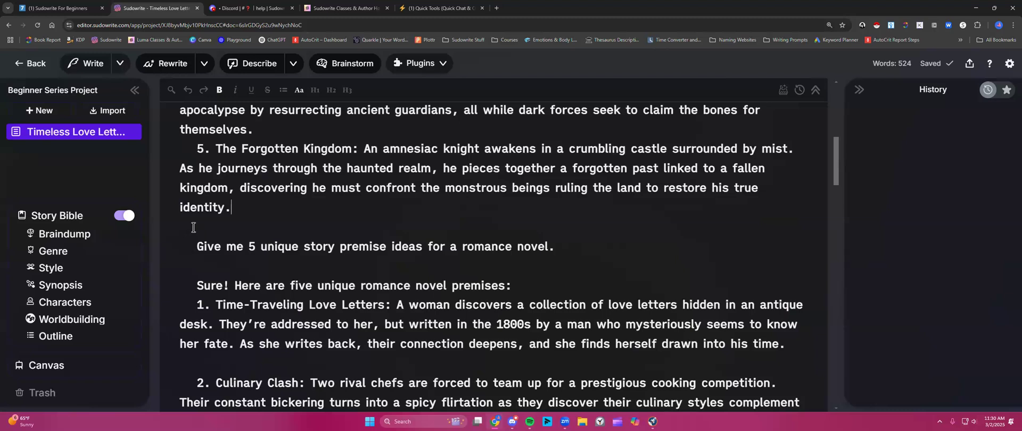
pyautogui.scroll(6, 193, 227)
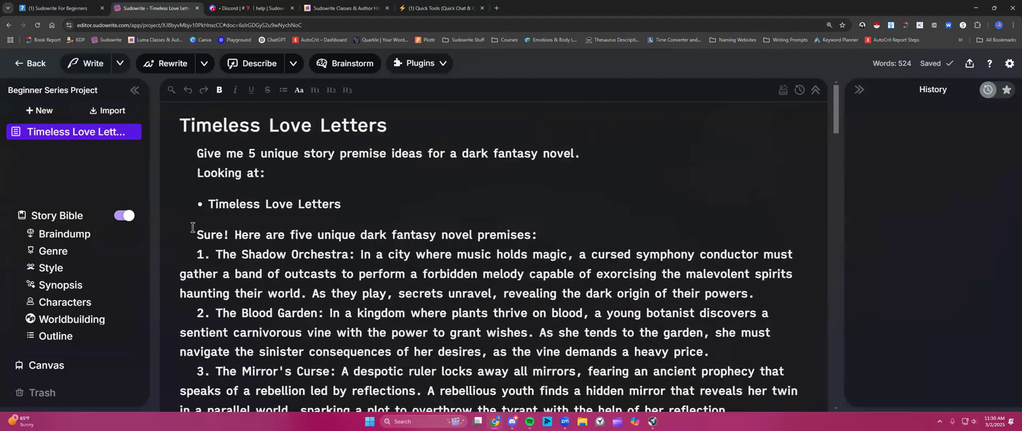
pyautogui.scroll(-6, 193, 227)
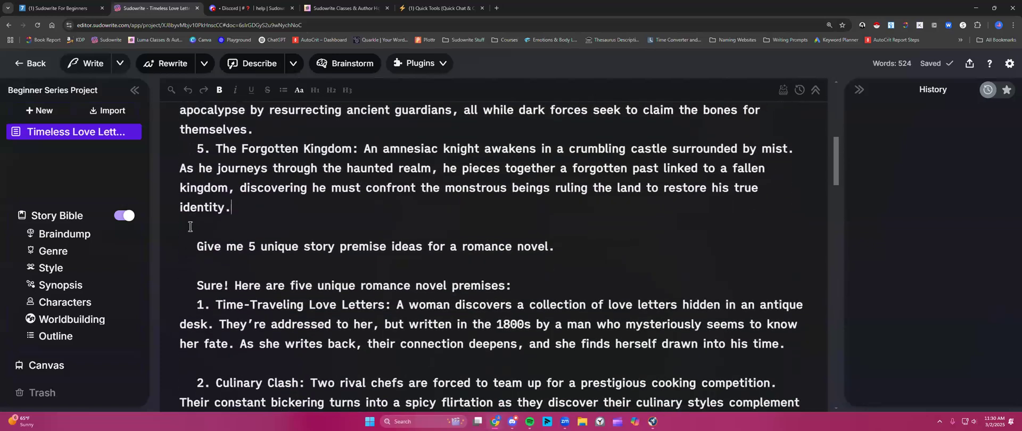
pyautogui.scroll(2, 390, 227)
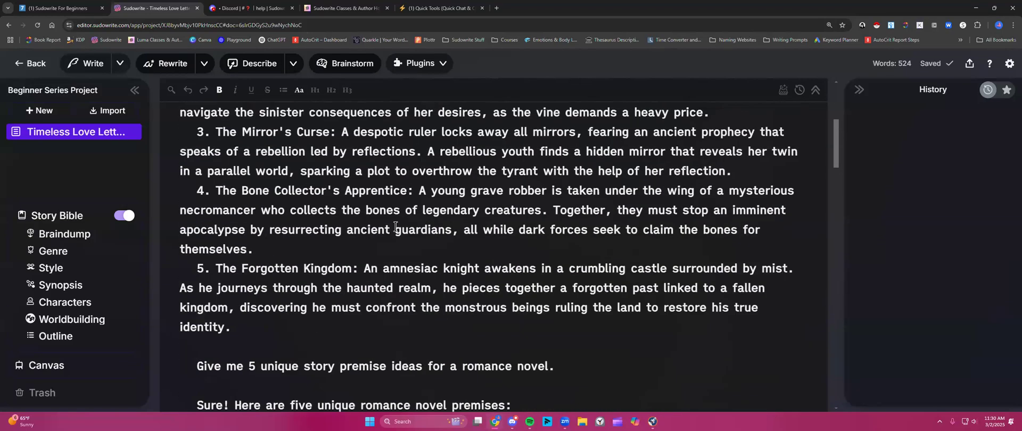
pyautogui.scroll(3, 390, 228)
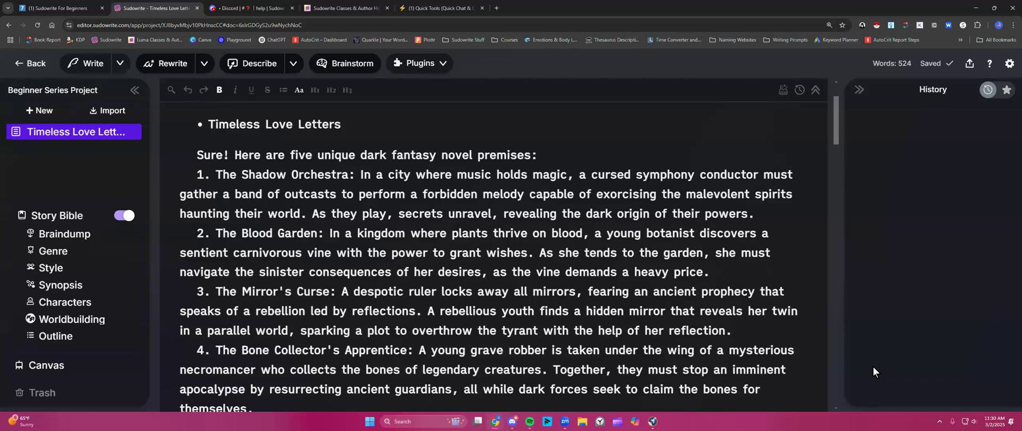
pyautogui.scroll(2, 200, 153)
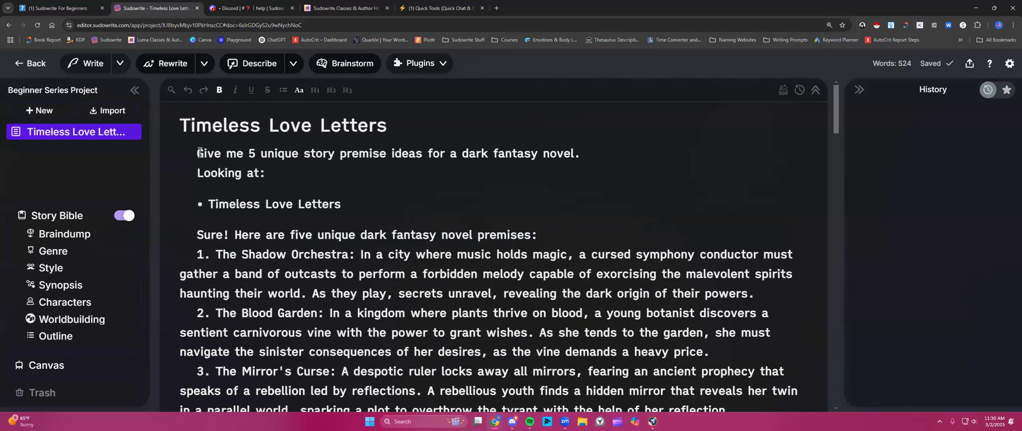
# - Open Brainstorm and examine the sample requests for the Characters, Dialogue and Descriptions categories
pyautogui.click(352, 63)
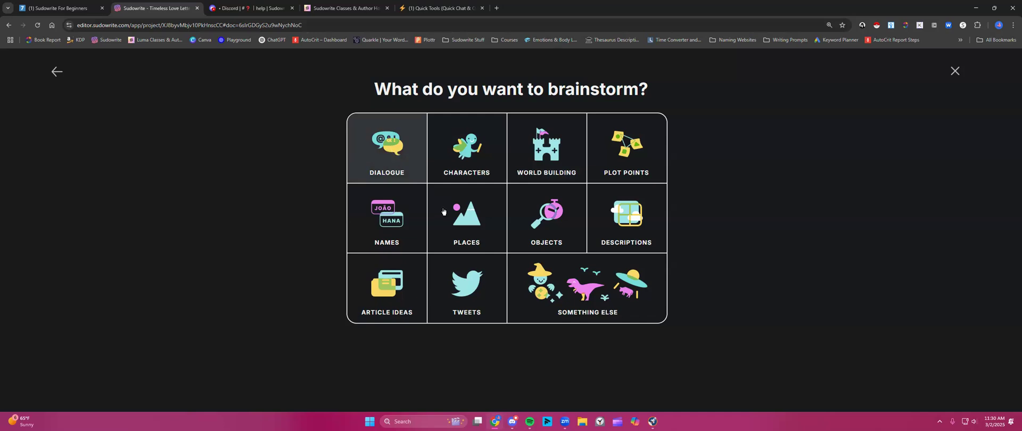
pyautogui.click(458, 158)
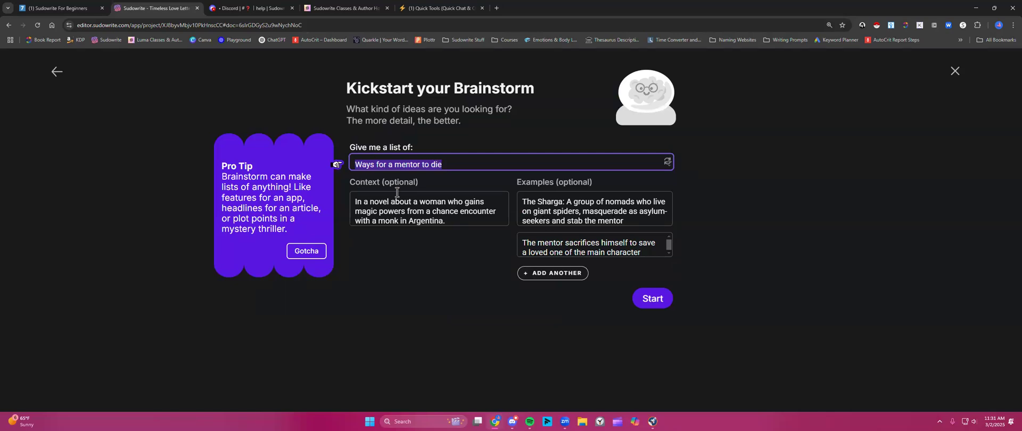
pyautogui.click(57, 72)
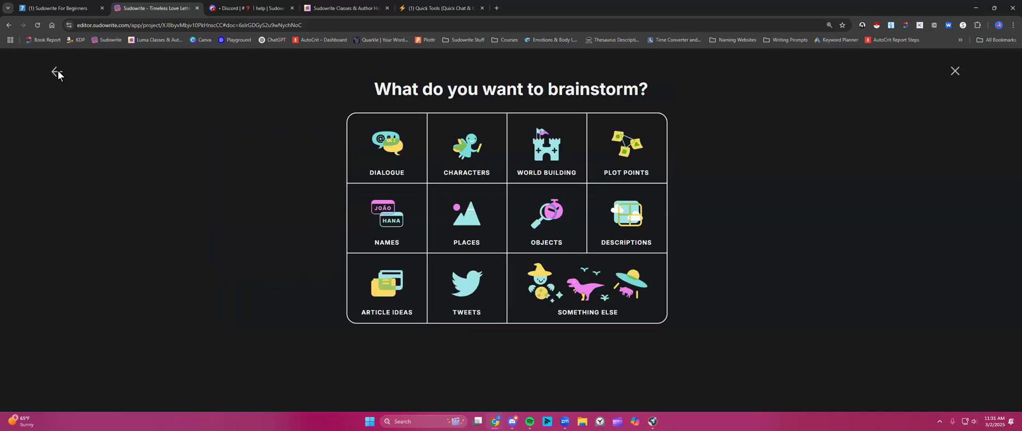
pyautogui.click(385, 145)
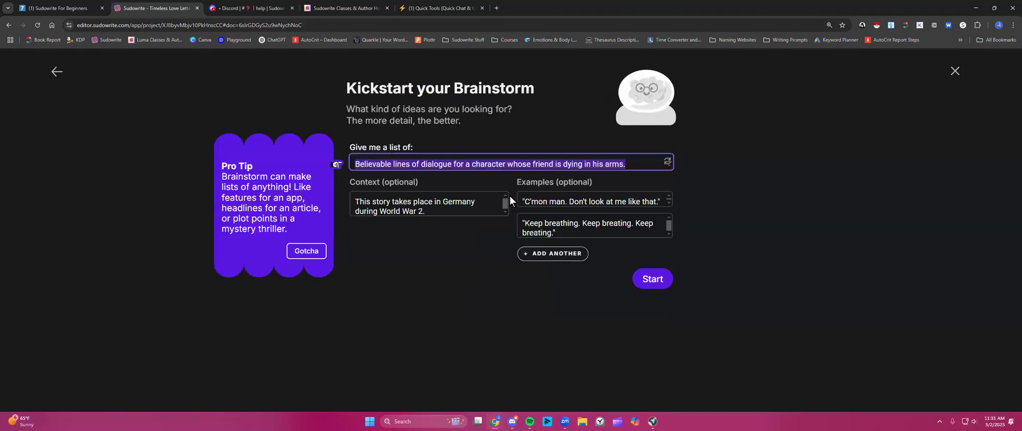
pyautogui.click(59, 72)
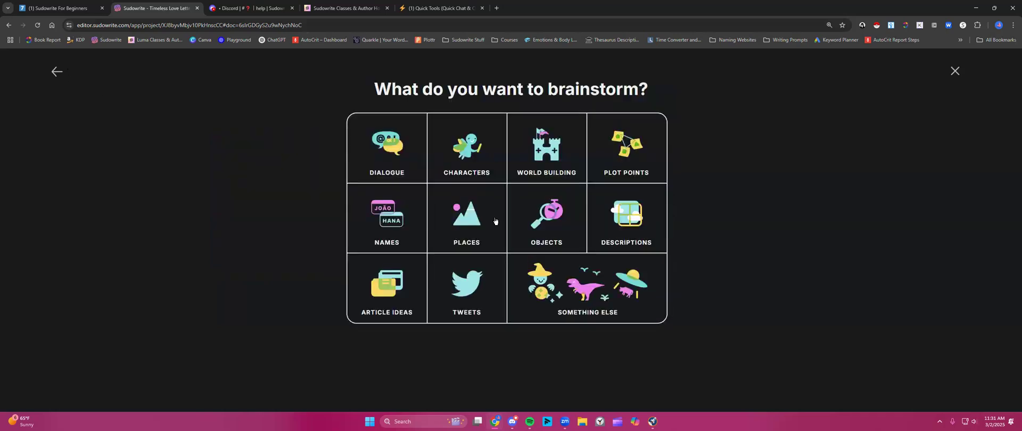
pyautogui.click(621, 233)
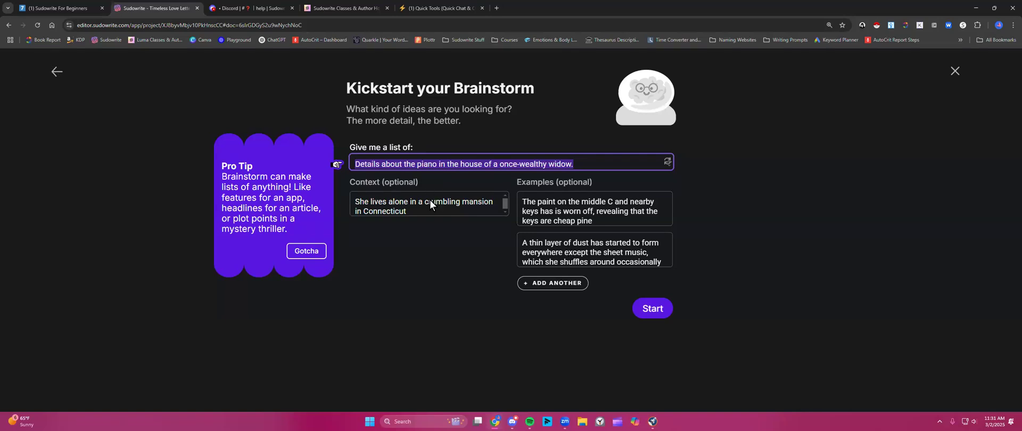
pyautogui.click(54, 73)
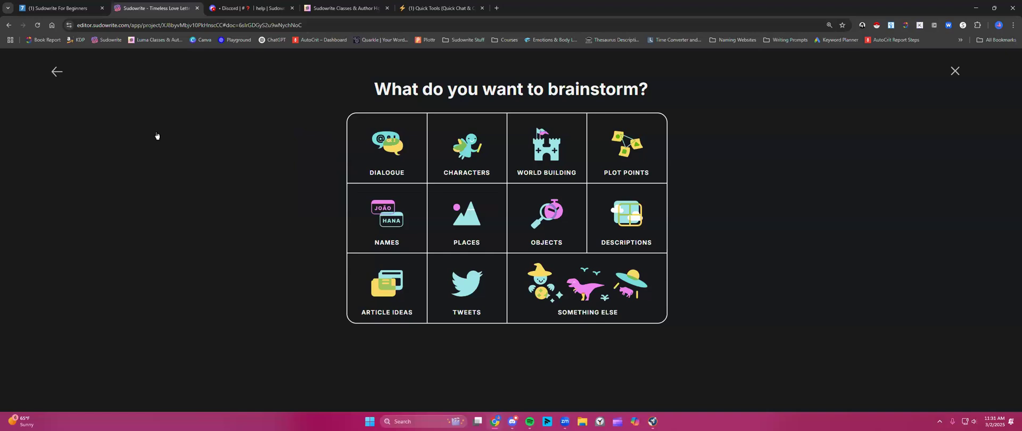
# - Start a Something Else brainstorm requesting a list of "cozy mystery story premises"
pyautogui.click(594, 297)
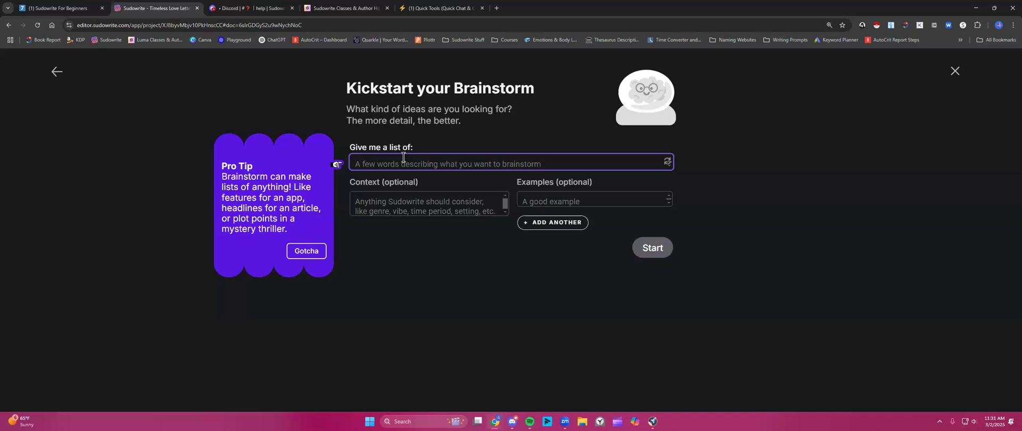
pyautogui.click(761, 248)
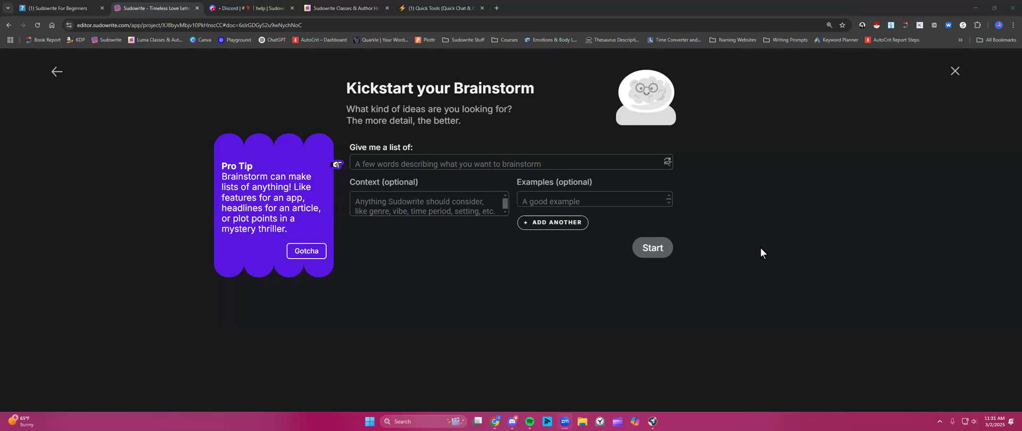
pyautogui.click(381, 164)
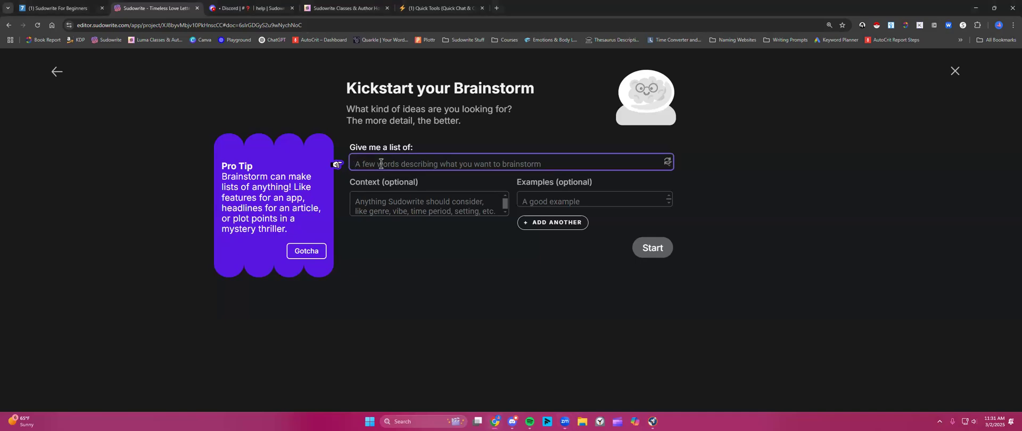
pyautogui.write('cozy myst')
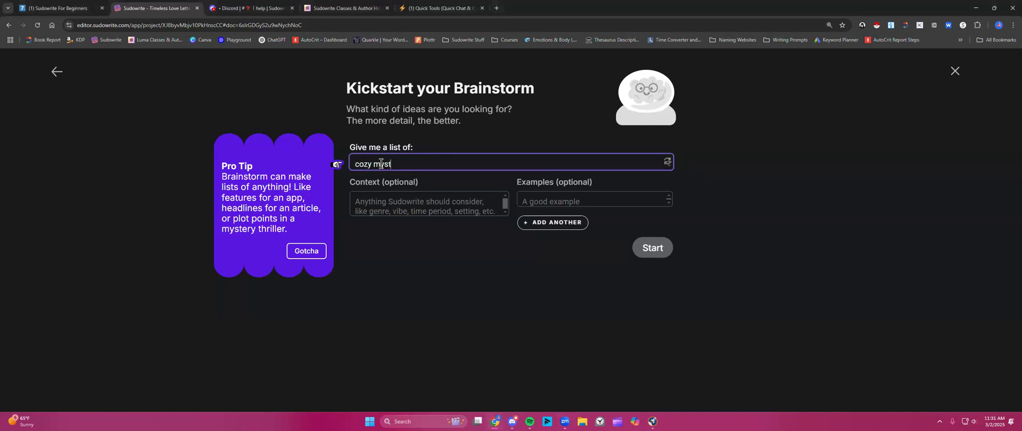
pyautogui.write('ery story p')
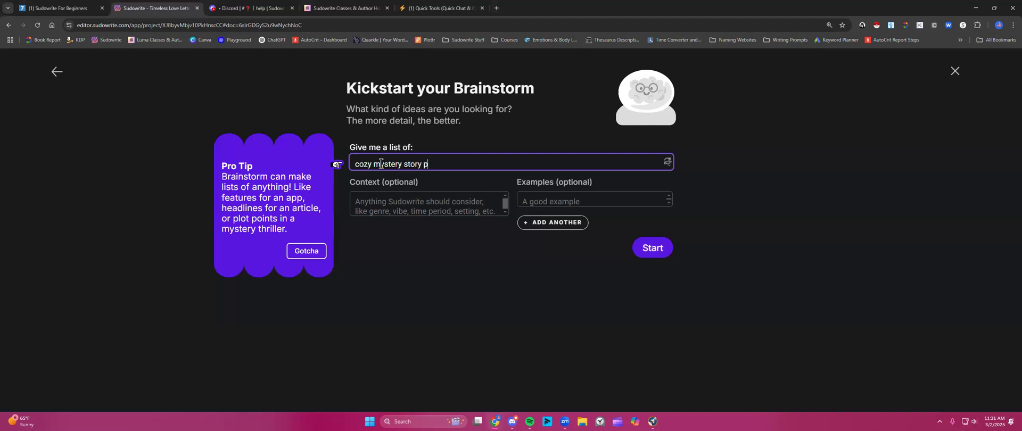
pyautogui.write('remises')
pyautogui.click(658, 251)
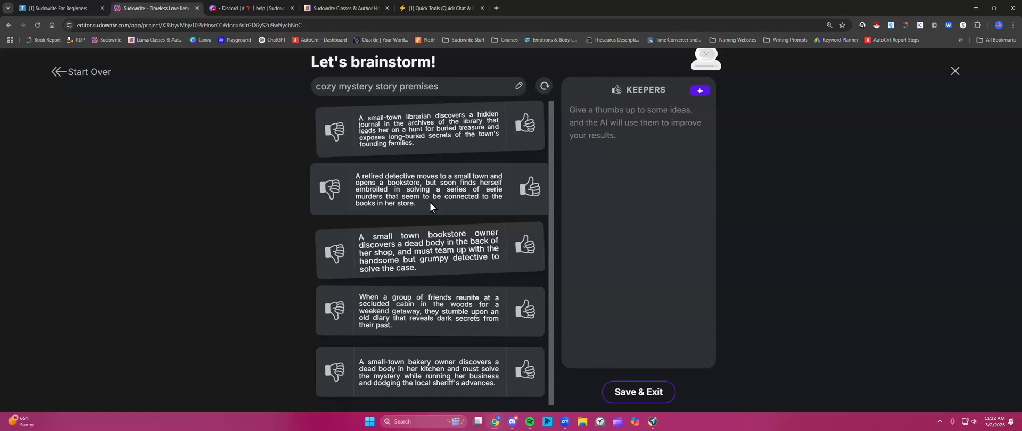
# - Keep the bookstore owner, famous chef and librarian book club premises, and reject the retired detective and small town baker ones
pyautogui.click(327, 194)
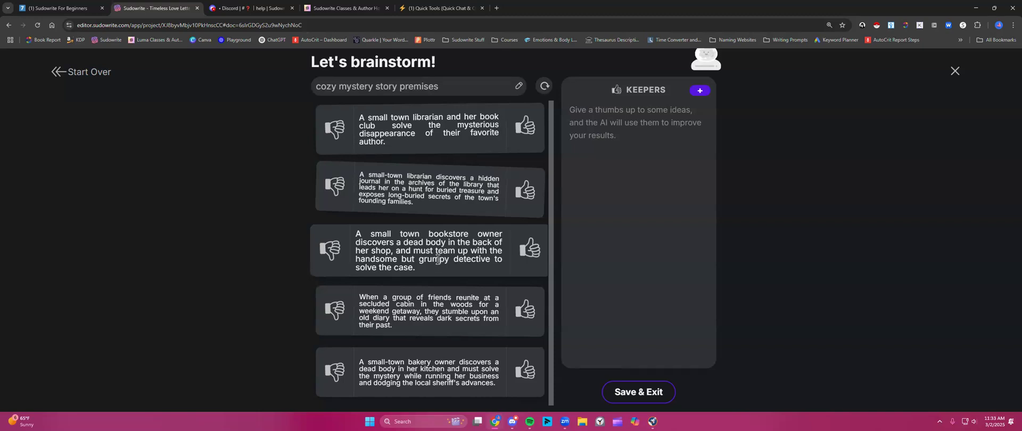
pyautogui.click(530, 253)
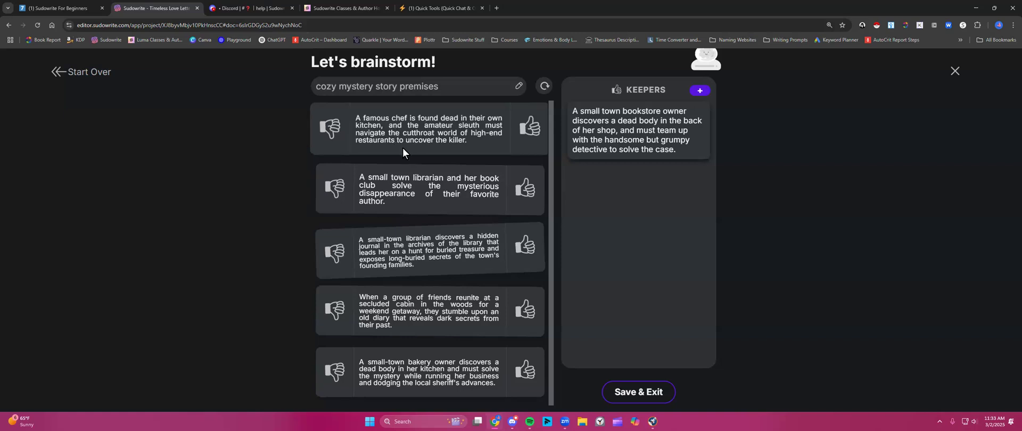
pyautogui.click(529, 129)
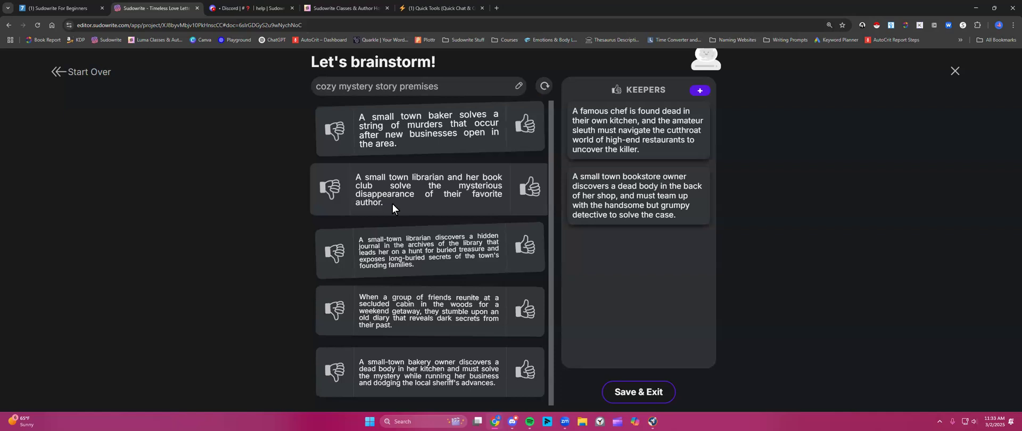
pyautogui.click(529, 188)
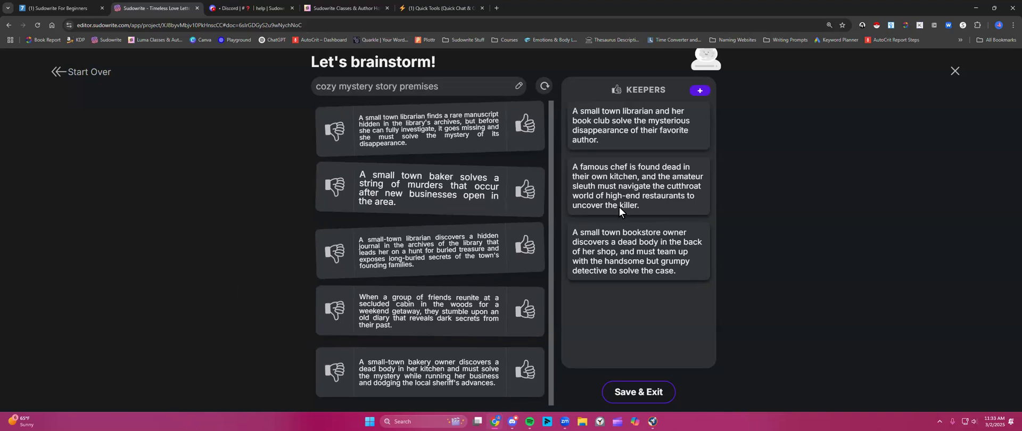
pyautogui.moveTo(610, 257)
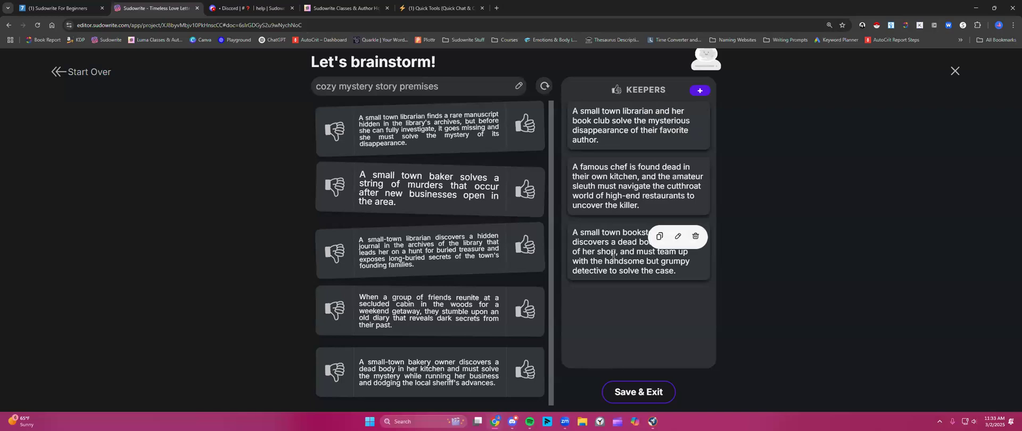
pyautogui.click(331, 189)
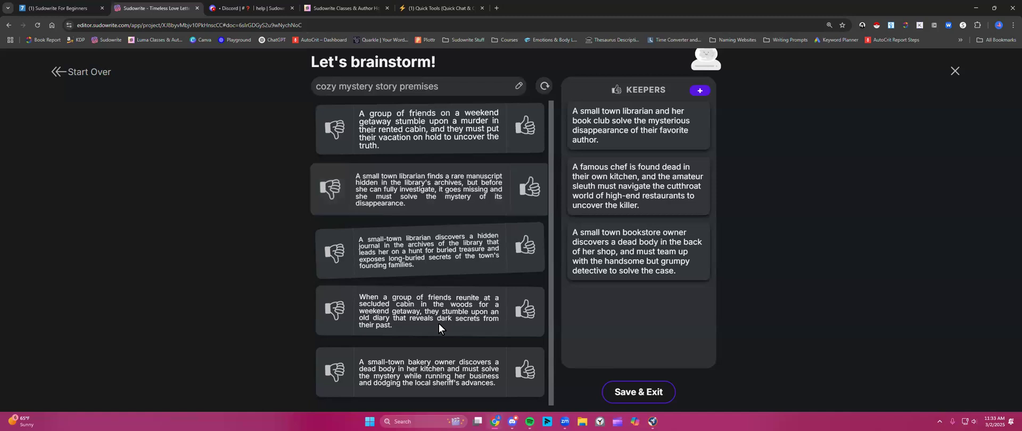
# - Revise the brainstorm request to "cozy mystery story premises with a librarian protagonist, set in New York", leaving the context empty
pyautogui.scroll(-1, 452, 367)
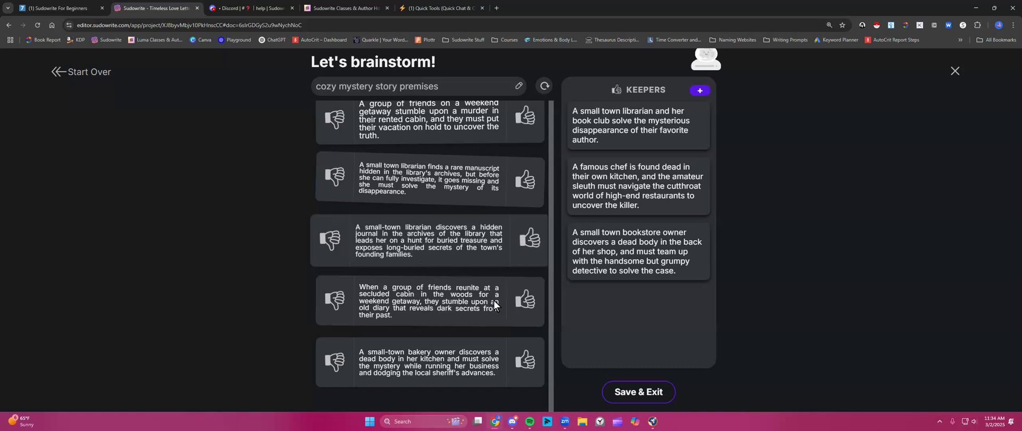
pyautogui.moveTo(634, 241)
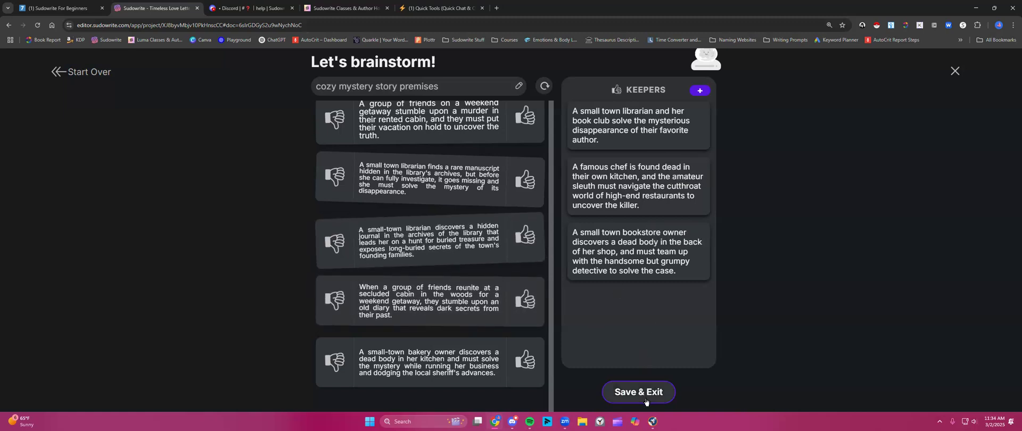
pyautogui.scroll(1, 549, 233)
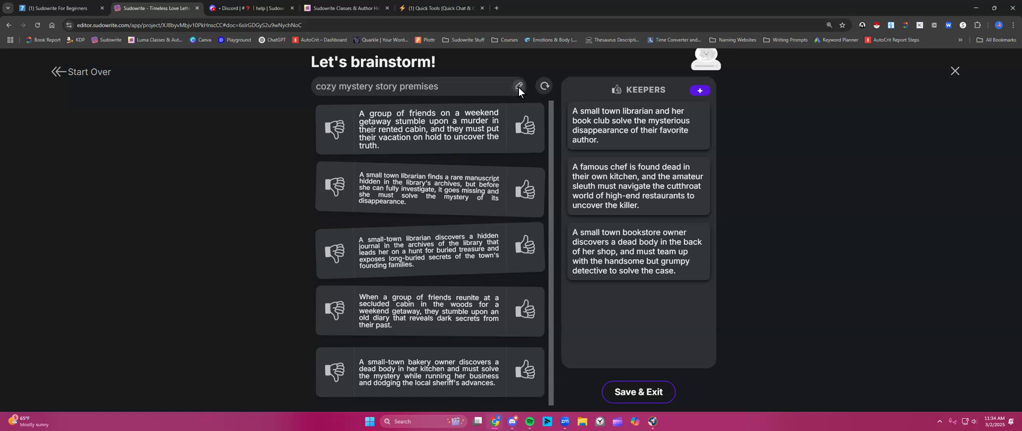
pyautogui.click(518, 88)
pyautogui.click(456, 105)
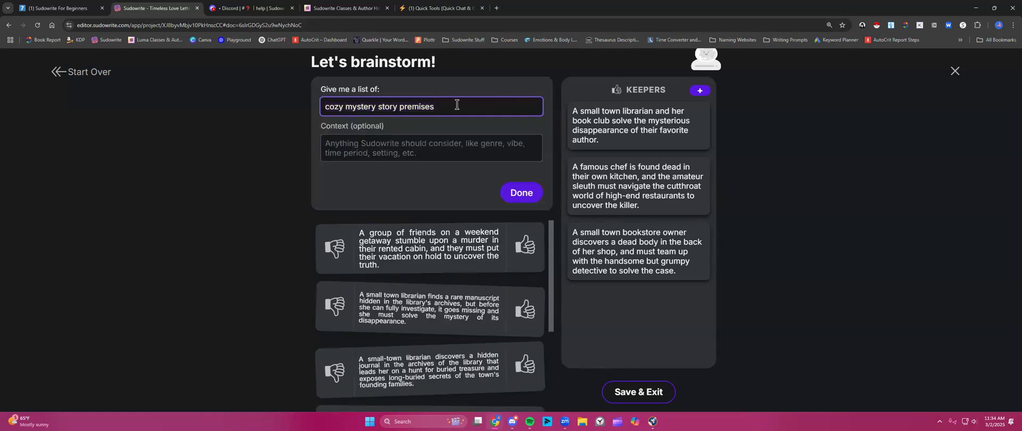
pyautogui.click(892, 288)
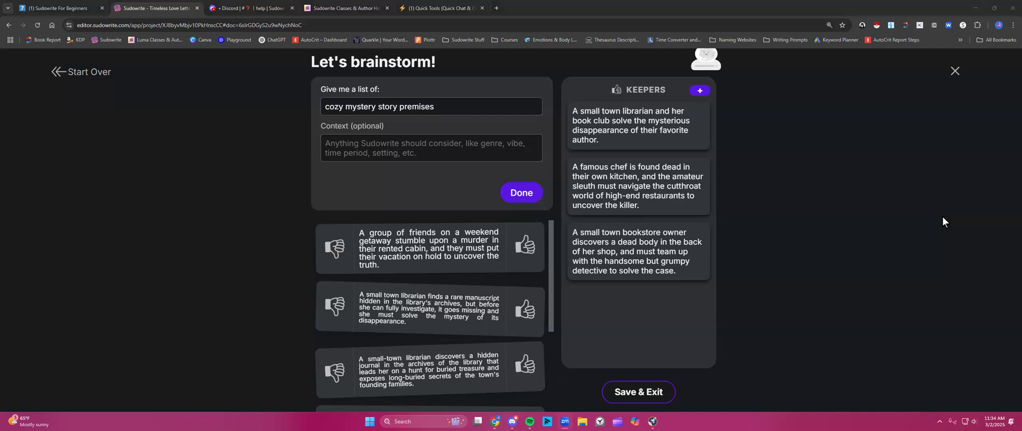
pyautogui.click(449, 103)
pyautogui.click(450, 106)
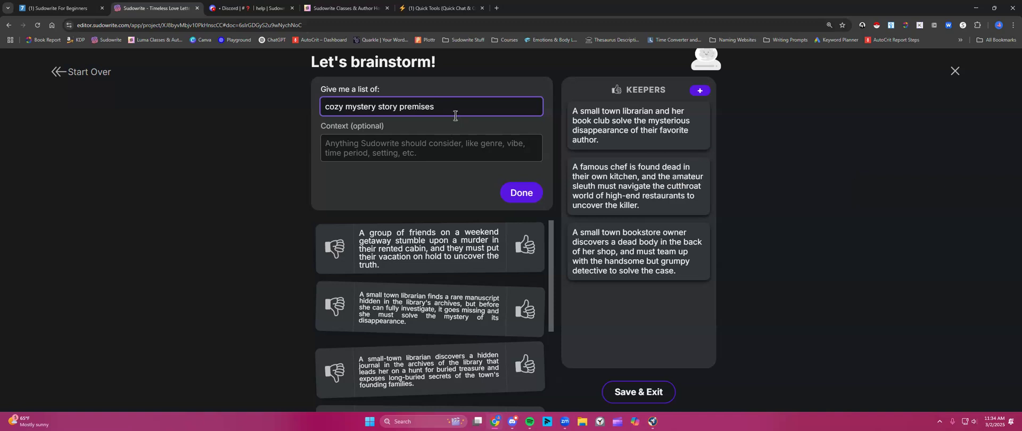
pyautogui.write('with a librarian protagonist, ')
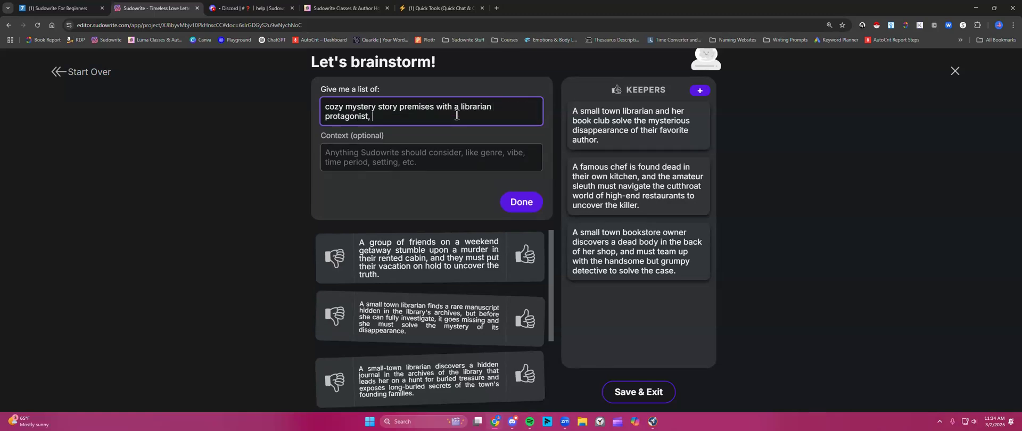
pyautogui.write('set in New York')
pyautogui.moveTo(596, 168)
pyautogui.click(426, 153)
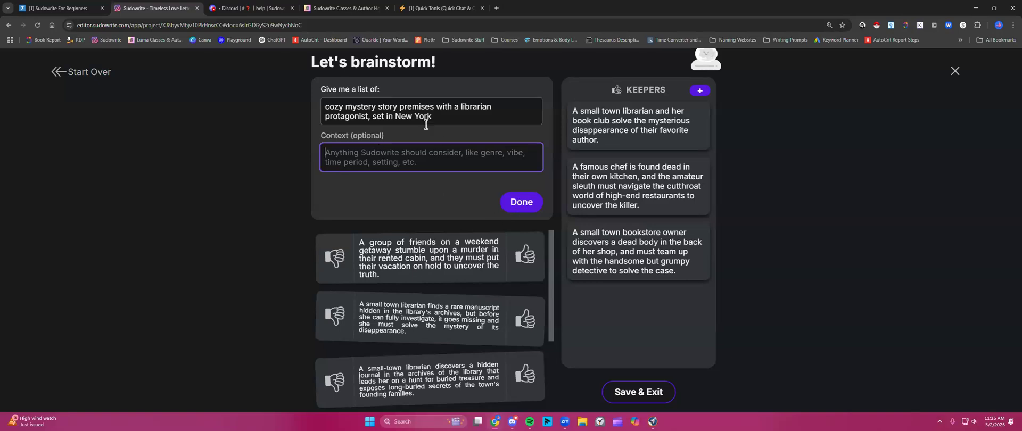
pyautogui.click(515, 205)
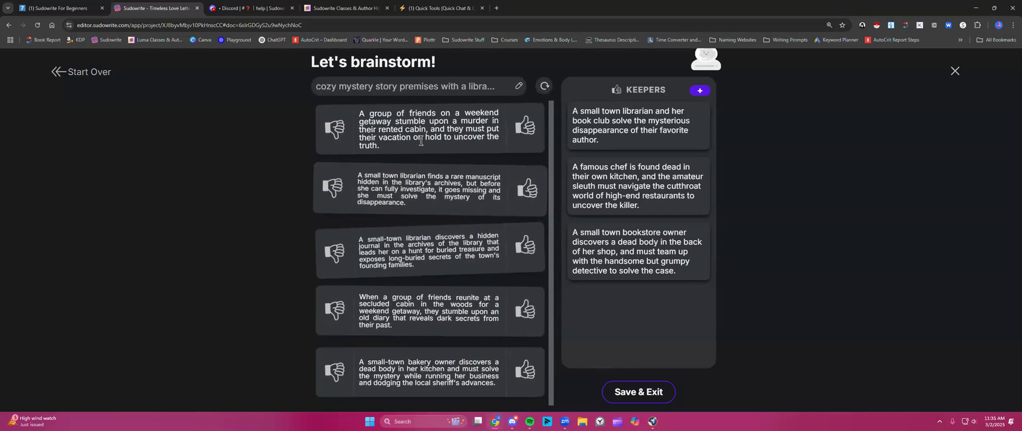
# - Recheck the revised brainstorm request and generate a fresh list of premises from it
pyautogui.click(519, 89)
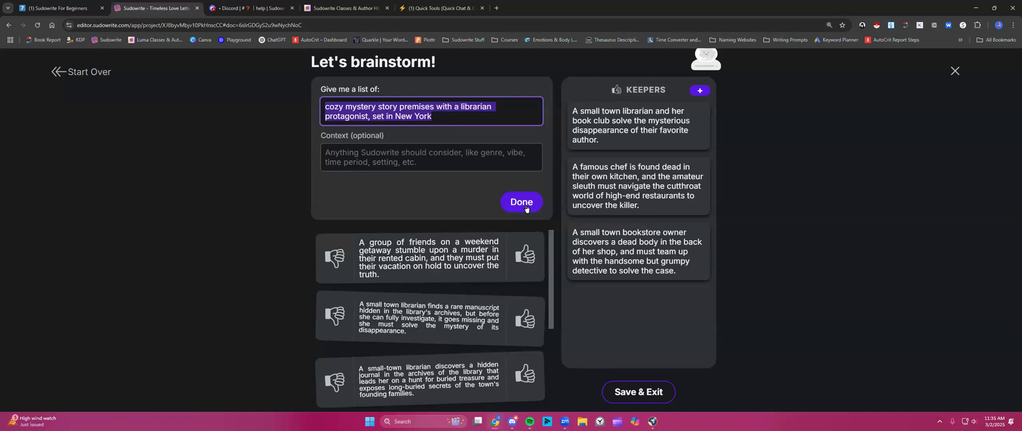
pyautogui.click(509, 204)
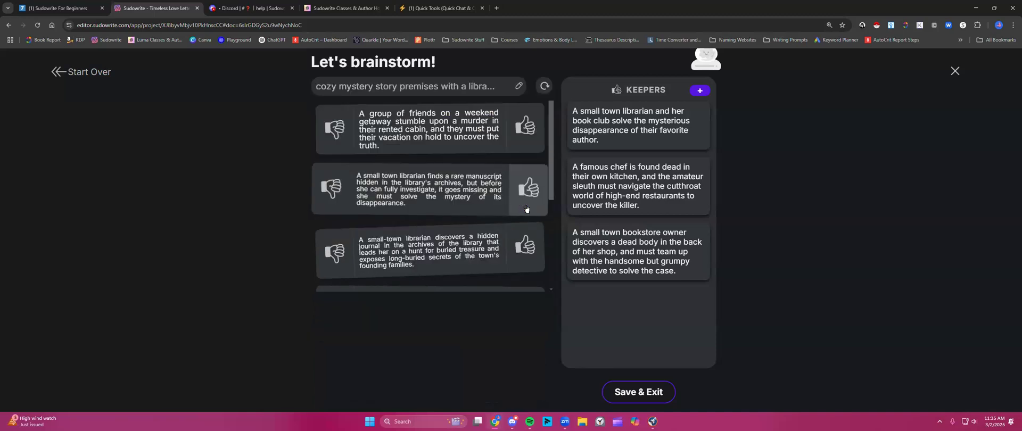
pyautogui.click(544, 86)
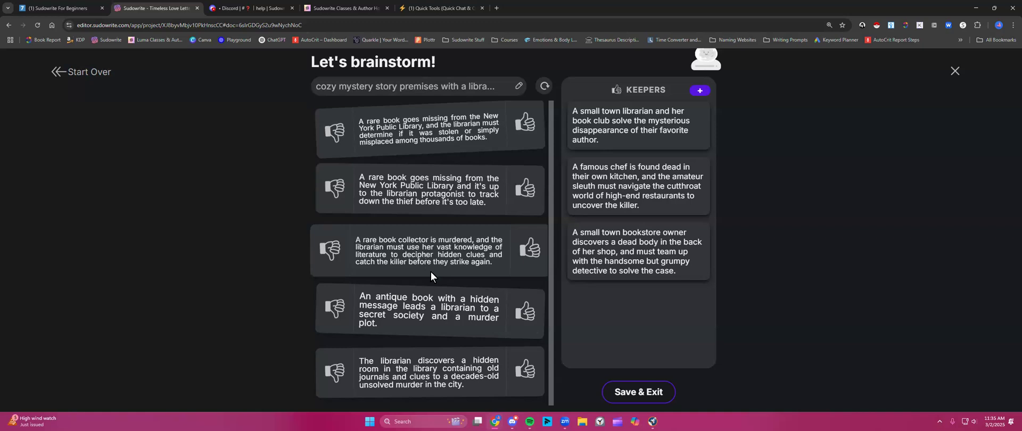
# - Add the murdered rare book collector and missing priceless book premises to the keepers
pyautogui.click(529, 247)
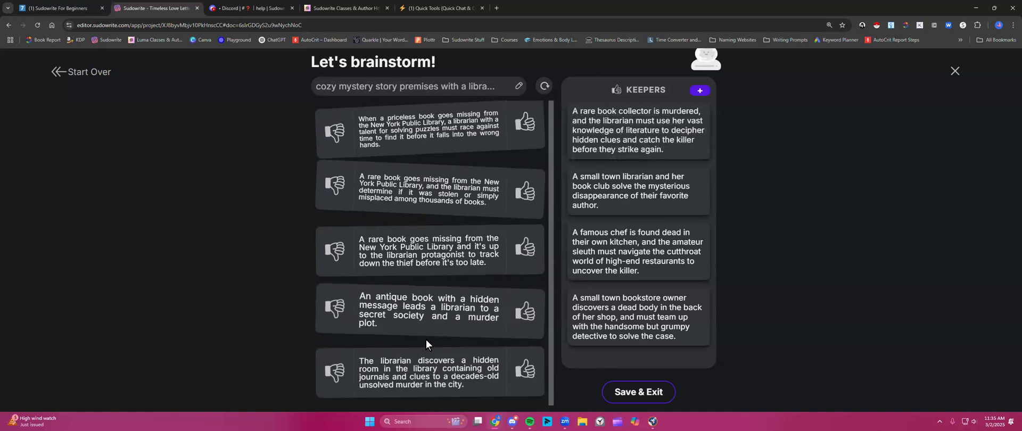
pyautogui.scroll(-1, 457, 272)
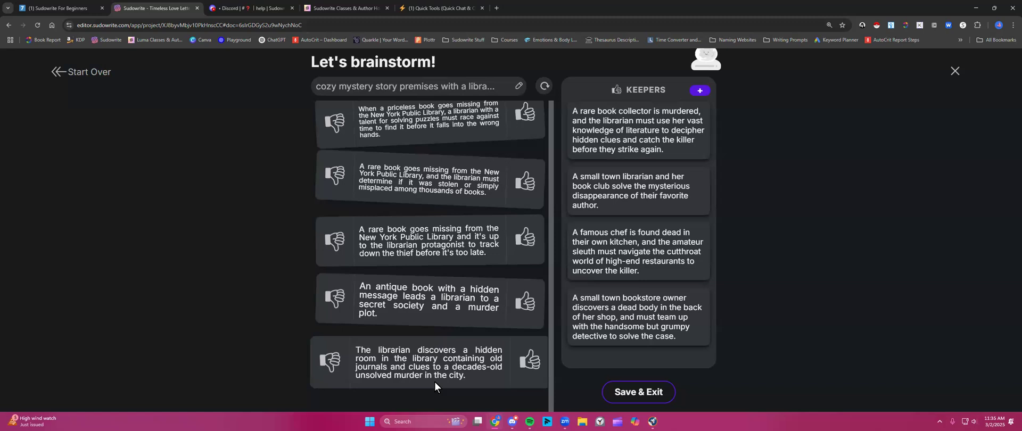
pyautogui.scroll(1, 441, 362)
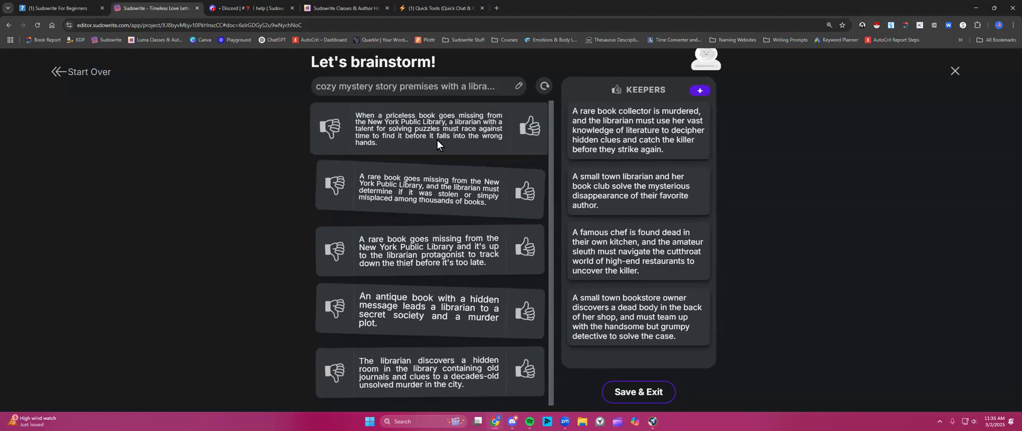
pyautogui.click(531, 128)
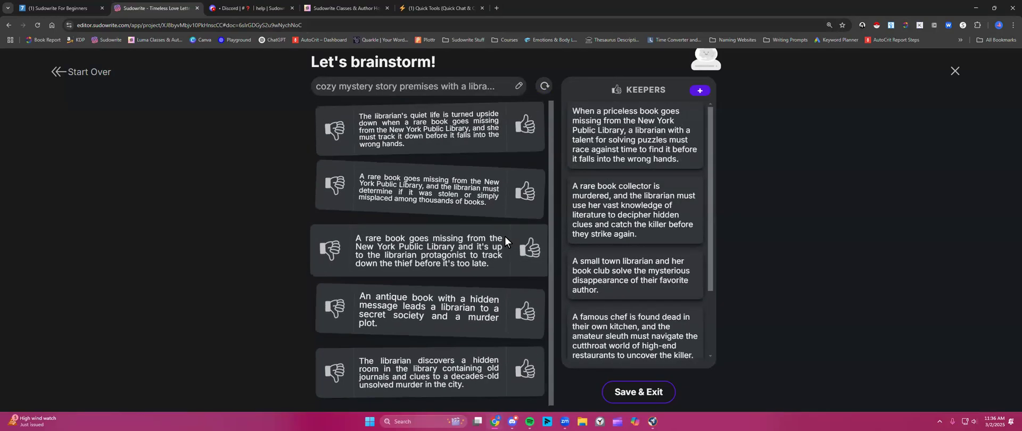
pyautogui.moveTo(641, 284)
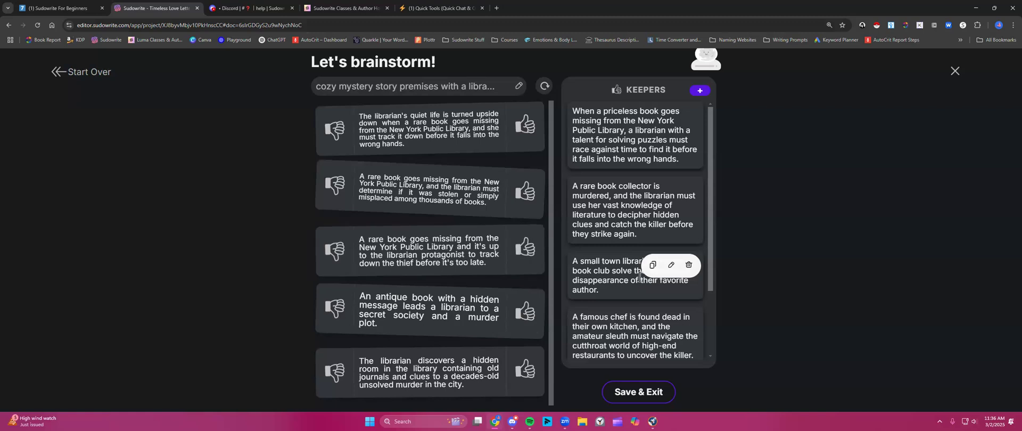
# - Save the keepers, exit the brainstorm, and expand its History entry to review the saved premises
pyautogui.click(640, 393)
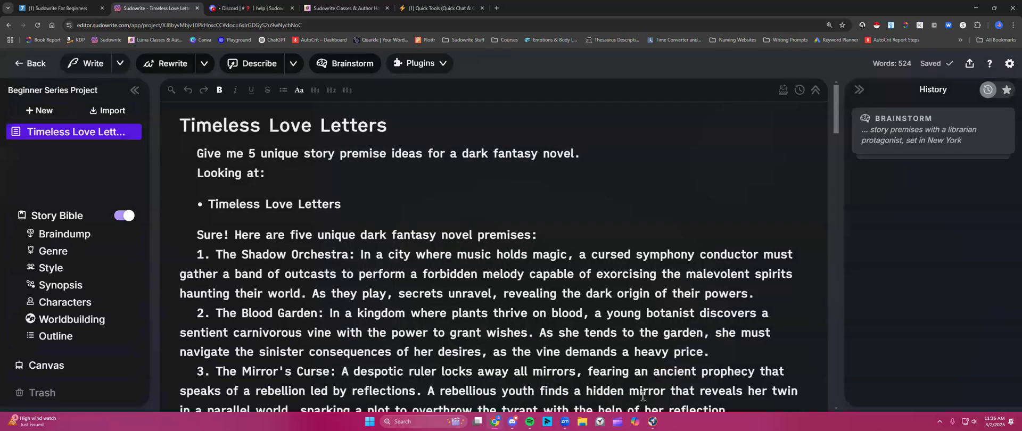
pyautogui.click(894, 124)
pyautogui.scroll(-2, 912, 247)
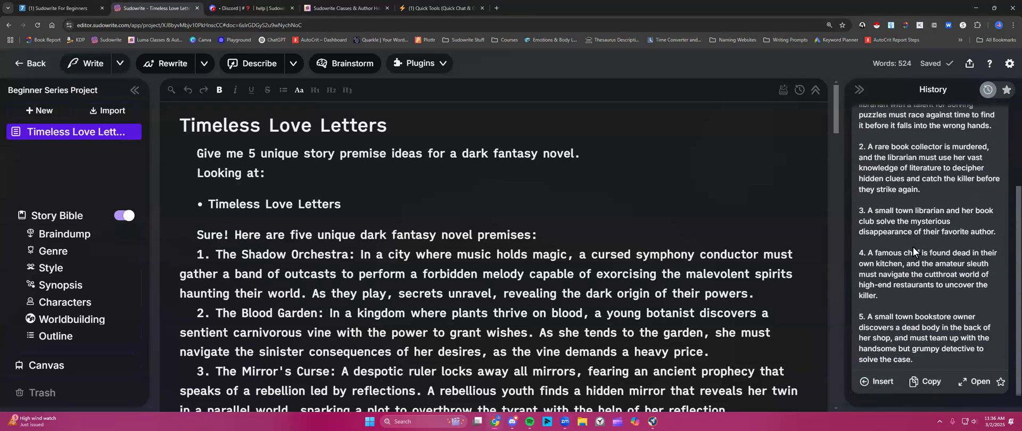
pyautogui.scroll(3, 912, 247)
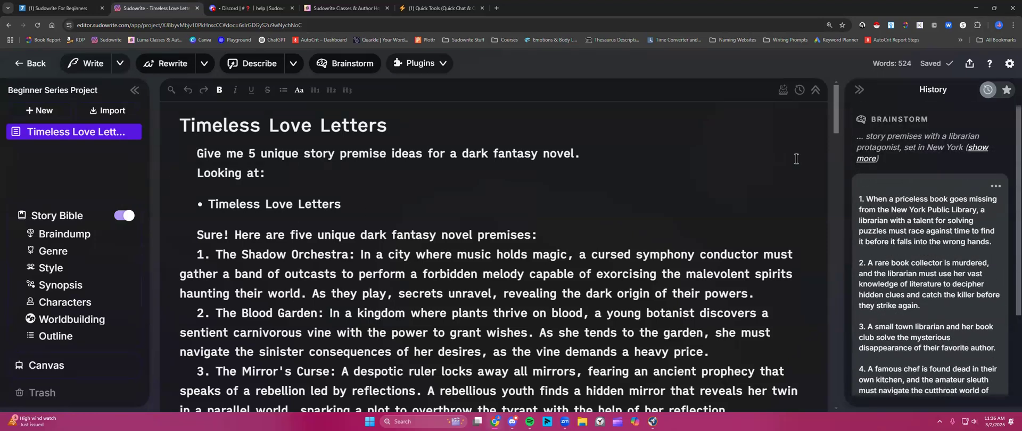
# - Add three blank lines below the document title and insert the saved cozy mystery premises there from the History entry
pyautogui.click(197, 153)
pyautogui.press('Return')
pyautogui.press('Return')
pyautogui.press('Return')
pyautogui.click(236, 157)
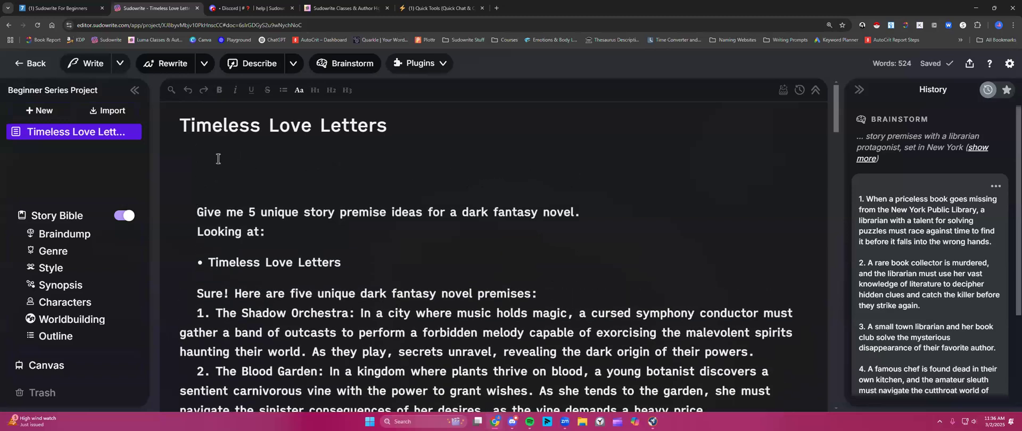
pyautogui.scroll(-3, 867, 281)
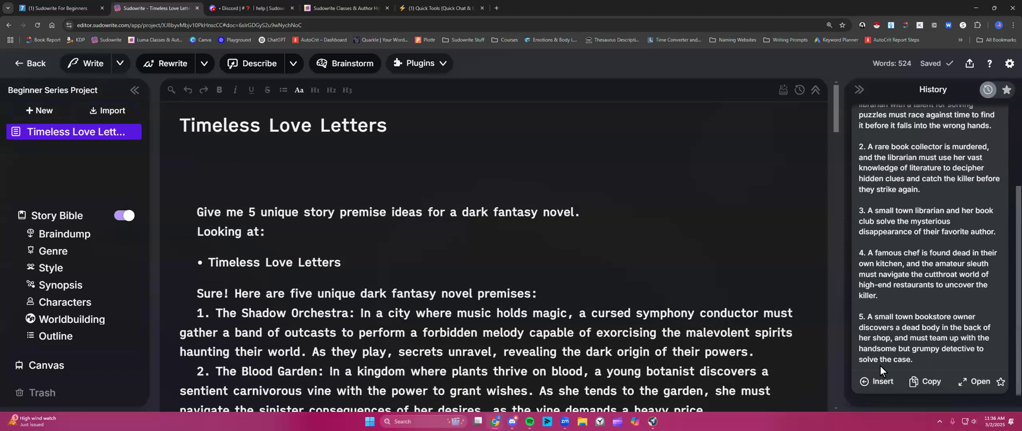
pyautogui.click(879, 382)
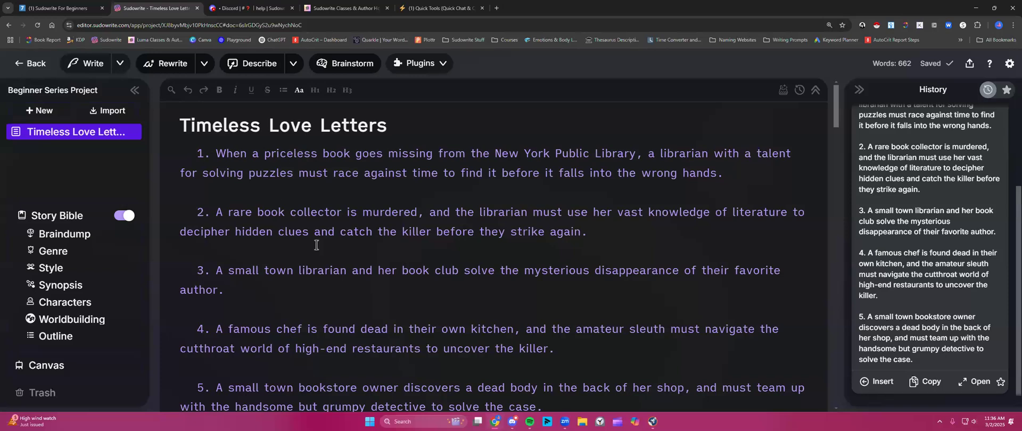
# - Retype the final period of the second cozy mystery premise so its AI-generated text counts as edited
pyautogui.click(594, 232)
pyautogui.press('BackSpace')
pyautogui.write('.')
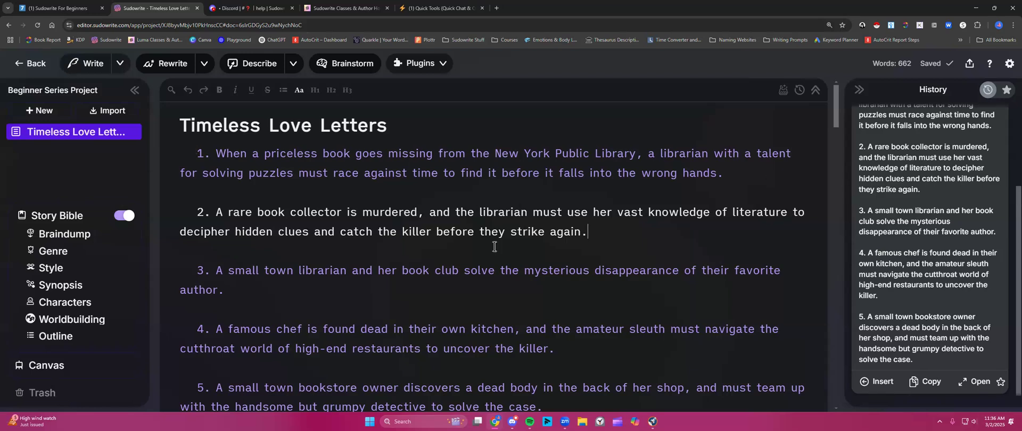
pyautogui.scroll(-4, 495, 247)
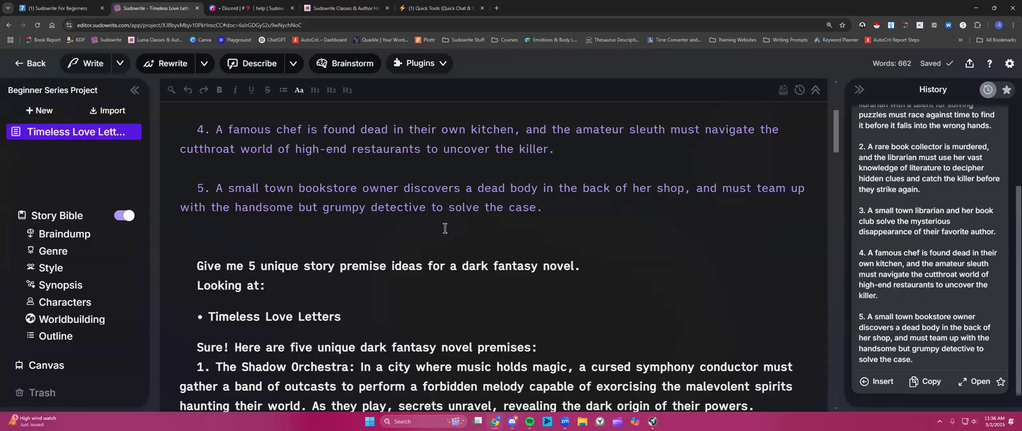
pyautogui.scroll(4, 443, 226)
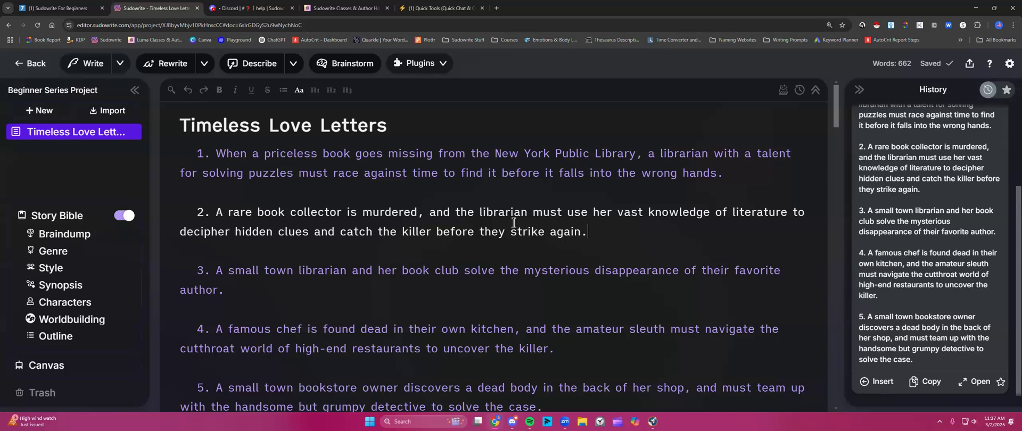
pyautogui.click(441, 65)
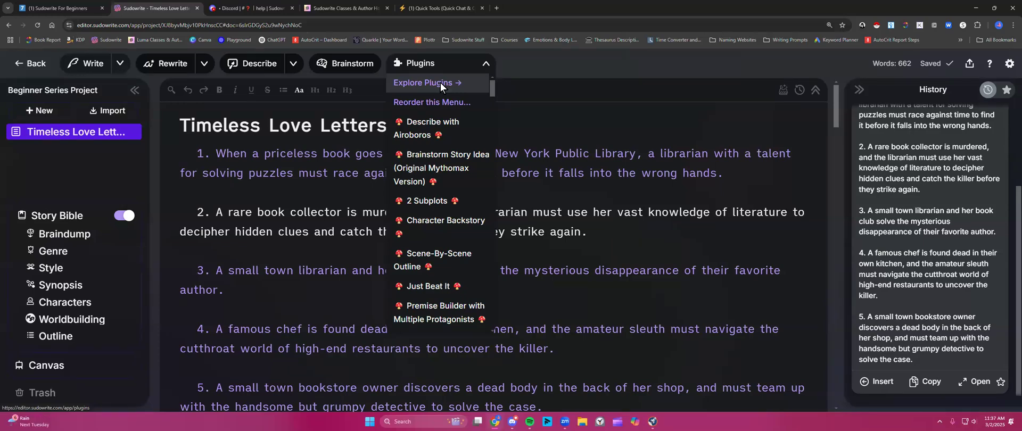
pyautogui.click(439, 82)
pyautogui.scroll(-3, 658, 230)
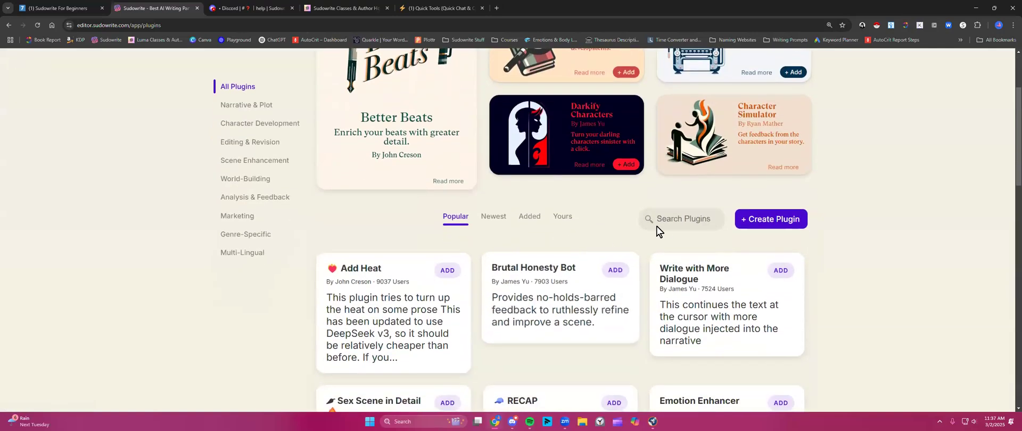
pyautogui.click(677, 219)
pyautogui.write('brainst')
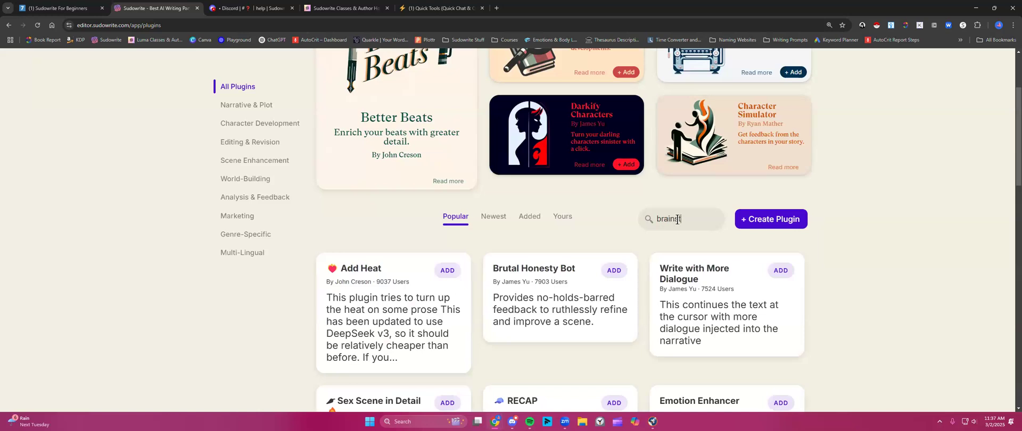
pyautogui.write('orm')
pyautogui.click(772, 221)
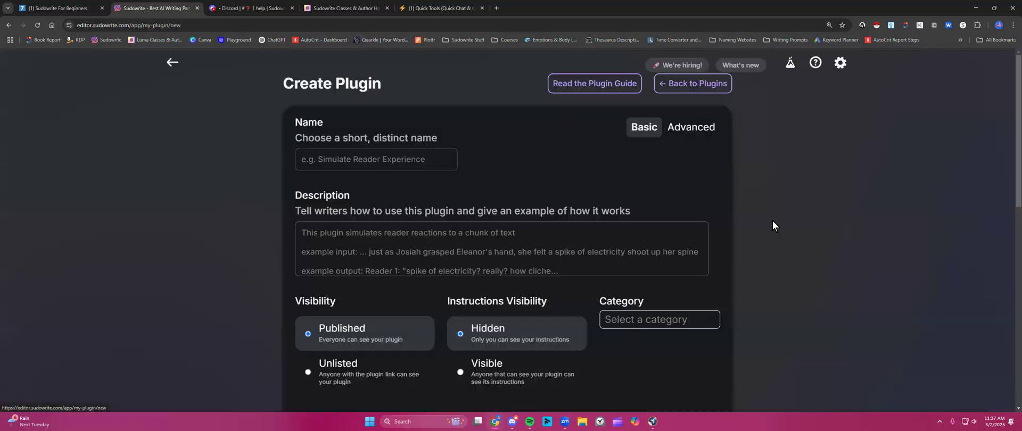
pyautogui.click(172, 64)
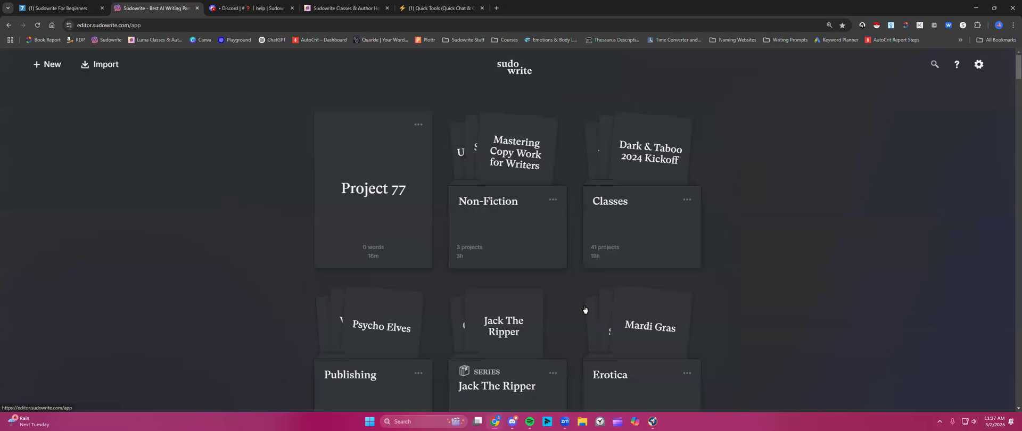
pyautogui.click(404, 197)
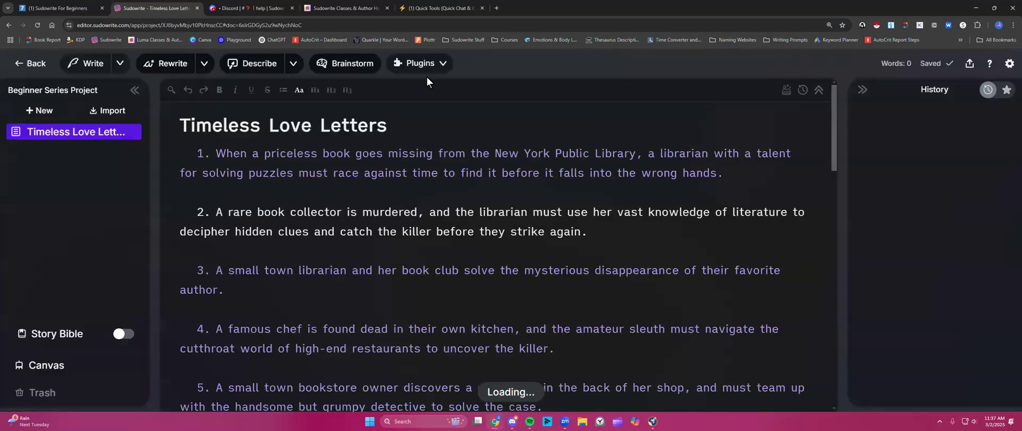
# - Open the plugin library and search it for "brainstorm"
pyautogui.click(420, 63)
pyautogui.click(437, 83)
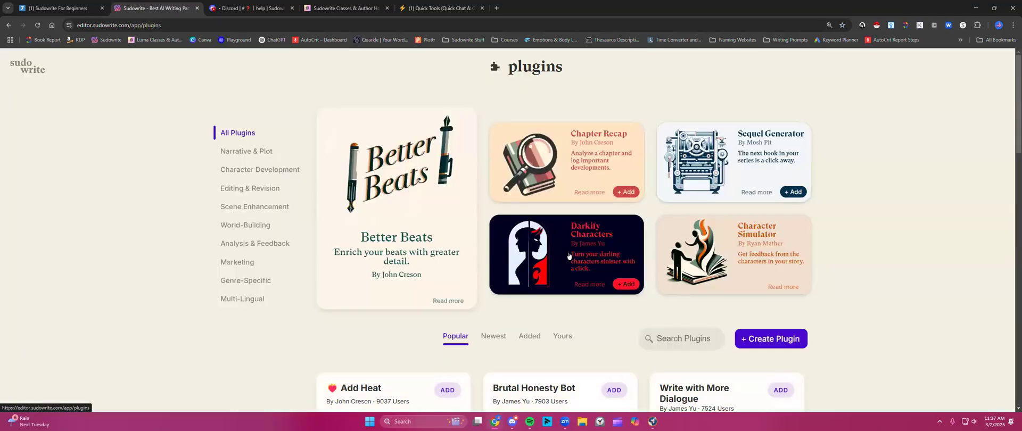
pyautogui.click(677, 334)
pyautogui.write('brainstorm')
pyautogui.press('Return')
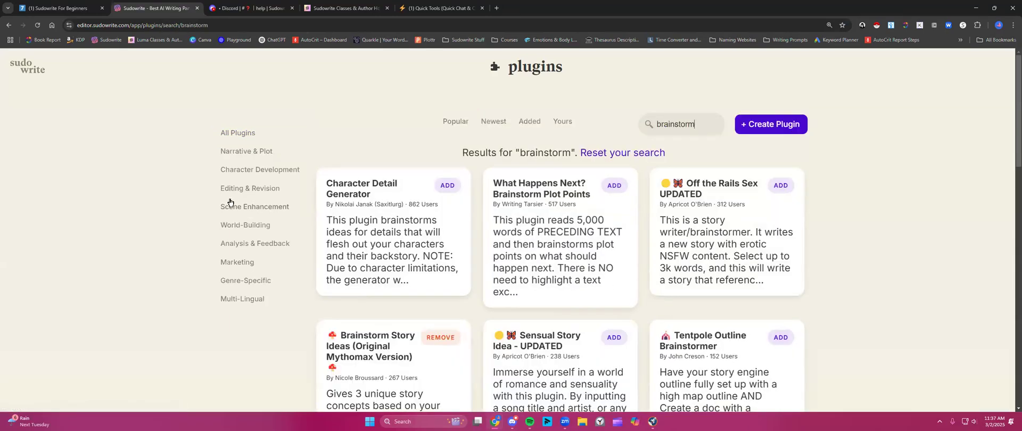
# - Examine the names and descriptions of the brainstorm plugins in the search results
pyautogui.scroll(-1, 232, 207)
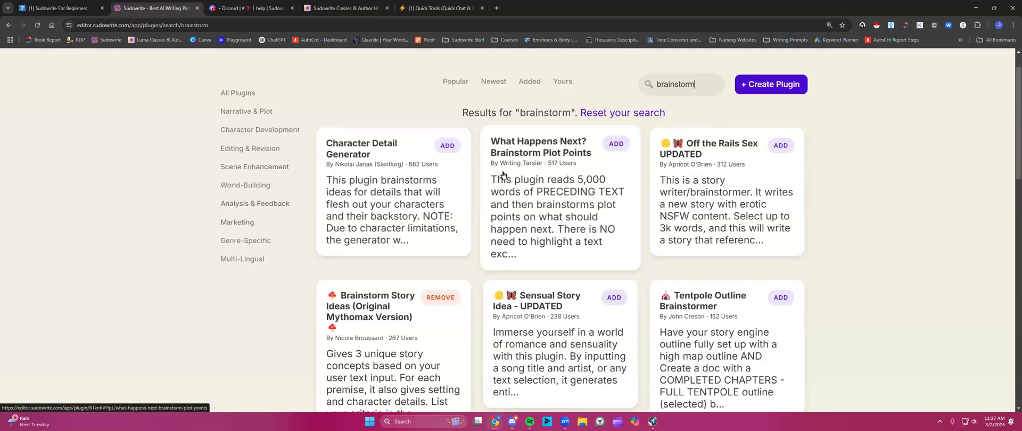
pyautogui.scroll(-3, 566, 212)
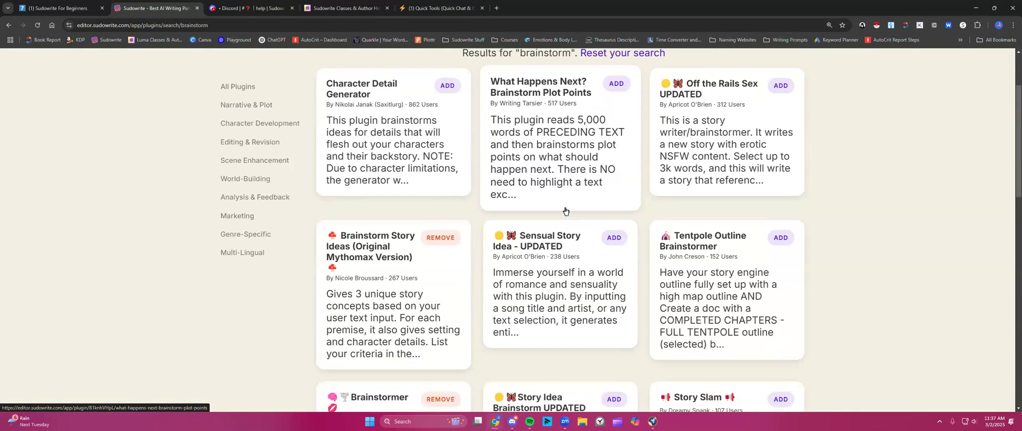
pyautogui.scroll(-1, 392, 273)
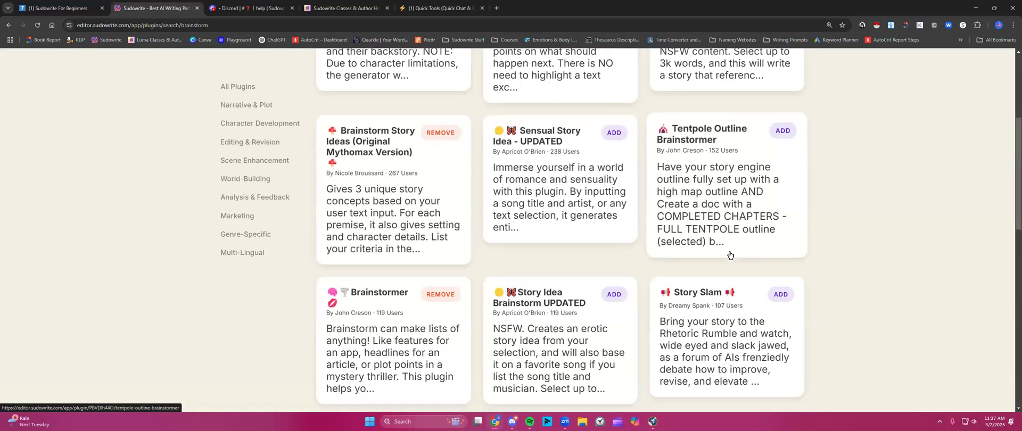
pyautogui.scroll(-1, 729, 255)
pyautogui.scroll(-1, 562, 269)
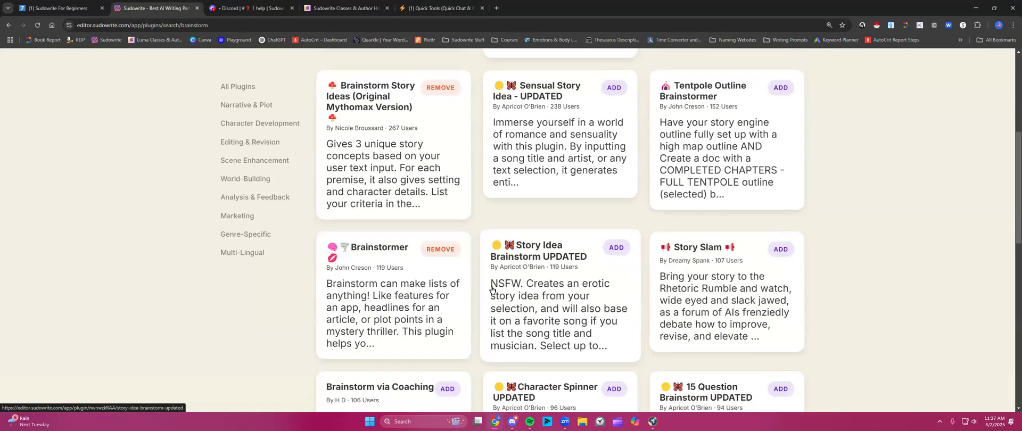
pyautogui.scroll(-1, 561, 269)
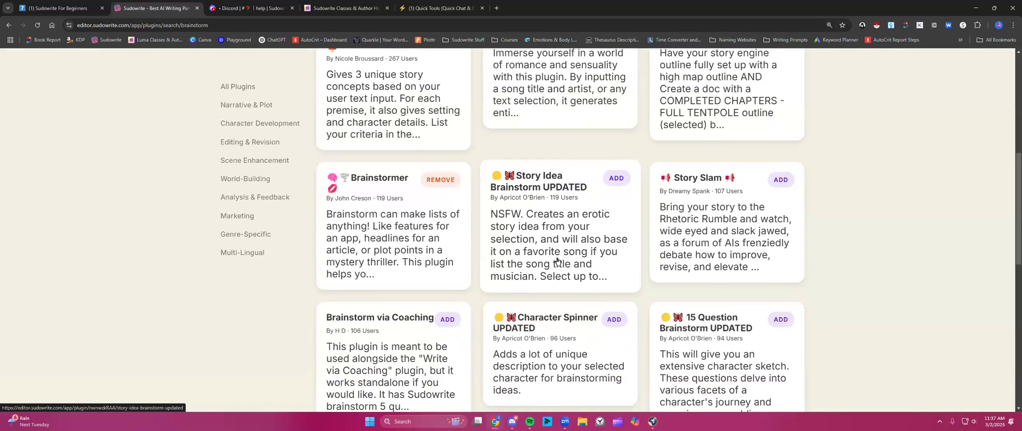
pyautogui.scroll(-1, 559, 266)
pyautogui.scroll(-2, 413, 207)
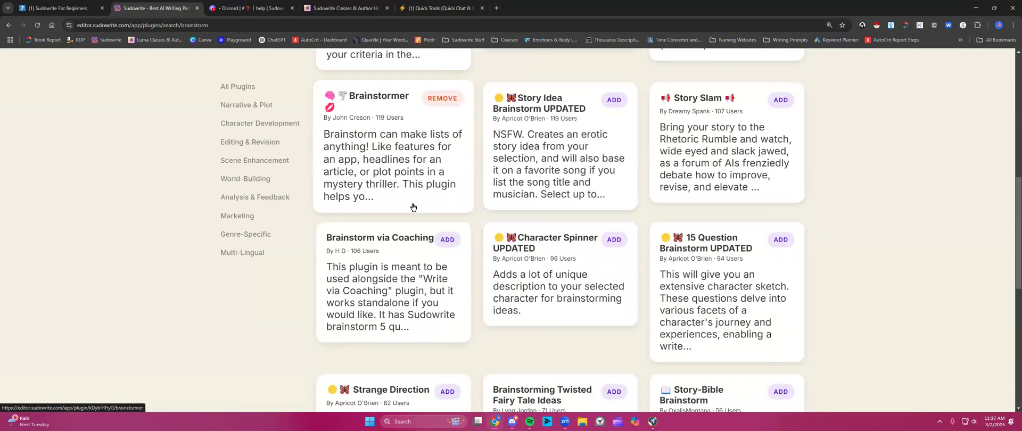
pyautogui.scroll(-5, 746, 231)
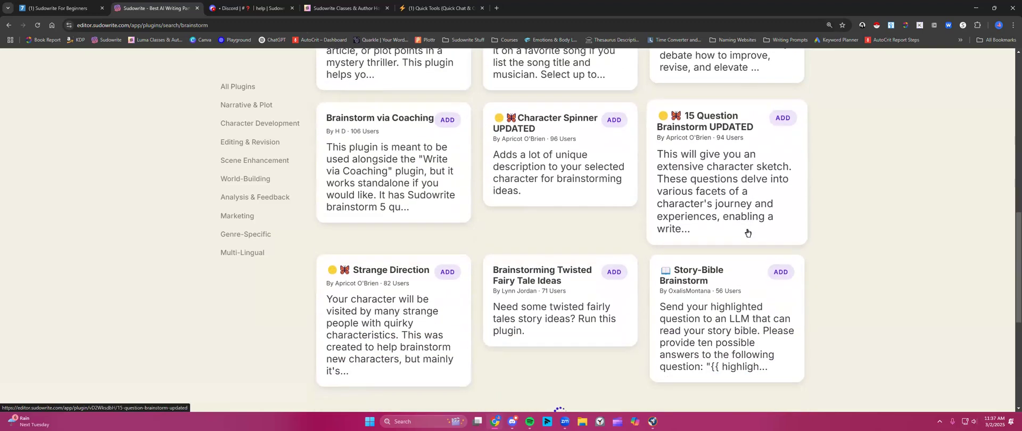
pyautogui.scroll(12, 745, 232)
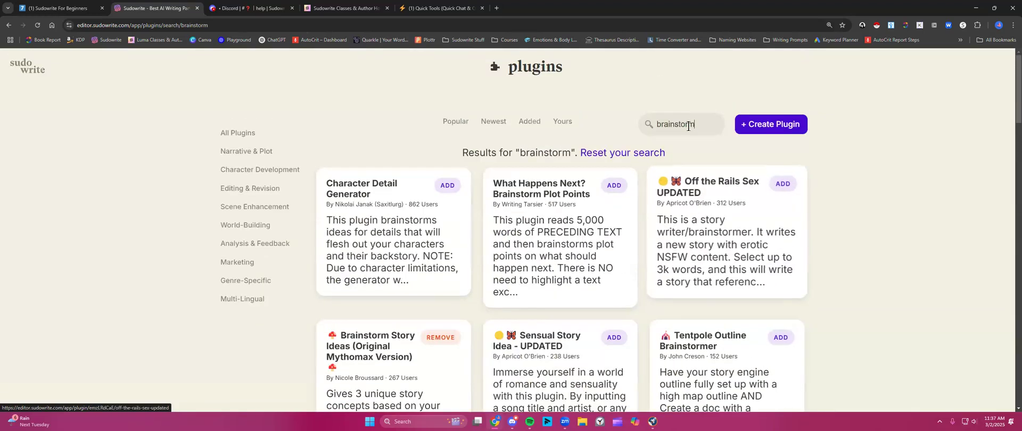
# - Search the plugin library for "story ideas" and add the 3 Story Plots and 3 Plot Twists Generator plugin
pyautogui.doubleClick(684, 123)
pyautogui.write('story ideas')
pyautogui.press('Return')
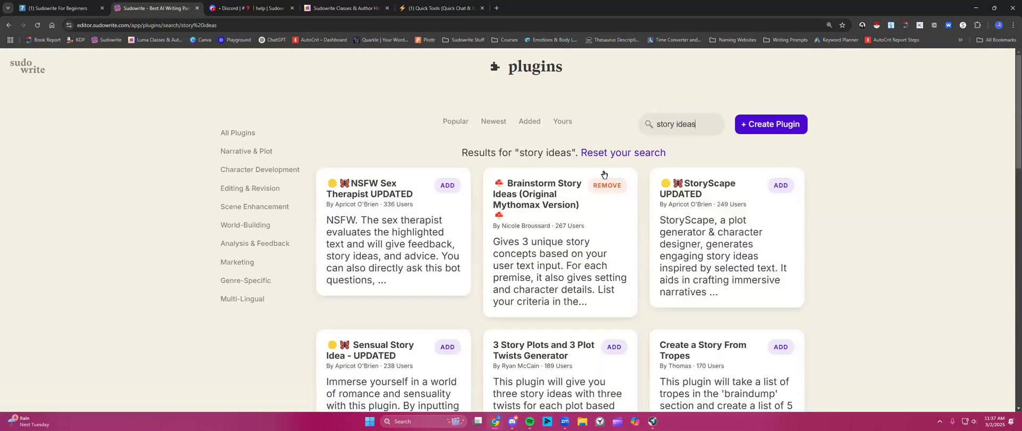
pyautogui.scroll(-1, 512, 282)
pyautogui.scroll(-2, 512, 282)
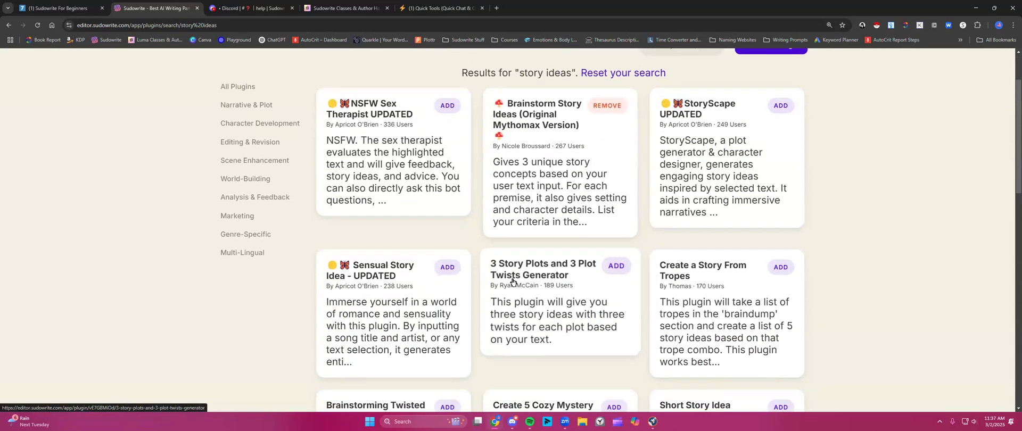
pyautogui.scroll(-1, 513, 283)
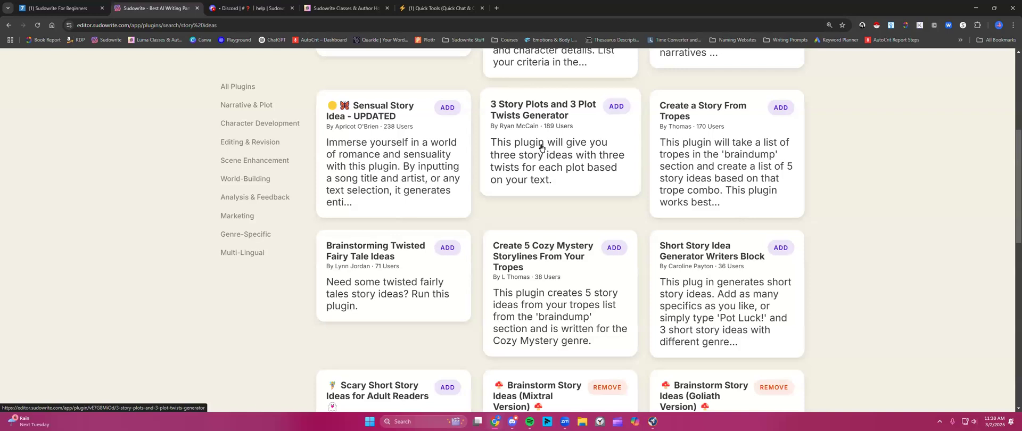
pyautogui.scroll(-3, 542, 147)
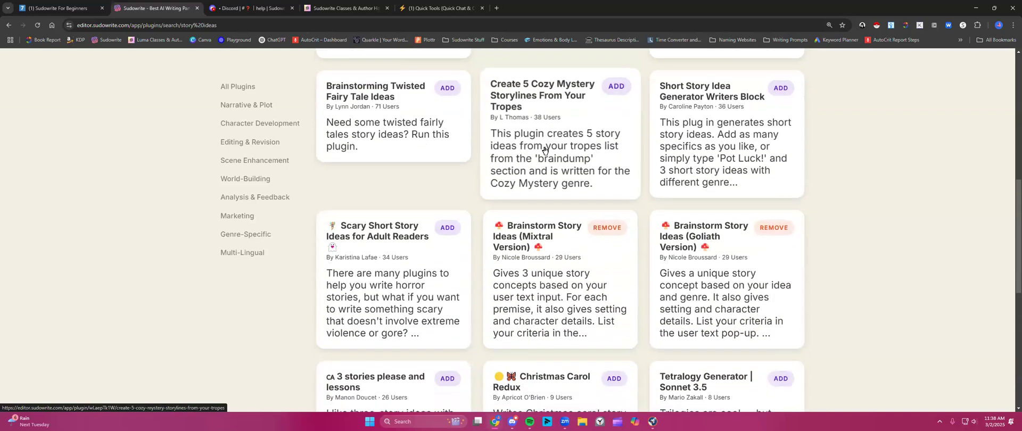
pyautogui.scroll(-1, 519, 248)
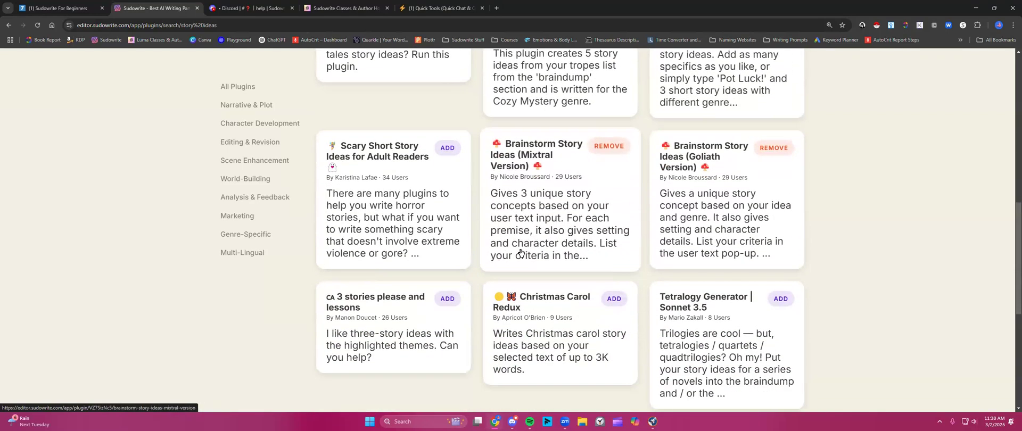
pyautogui.scroll(-2, 520, 253)
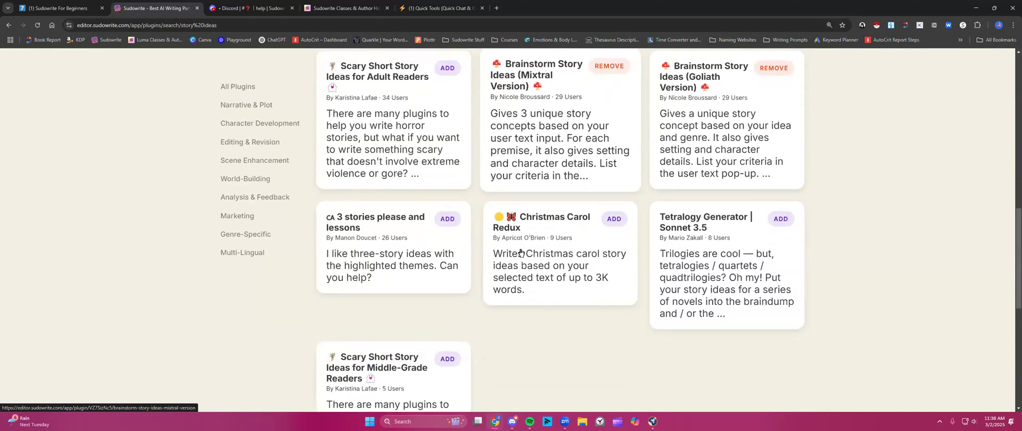
pyautogui.scroll(2, 520, 254)
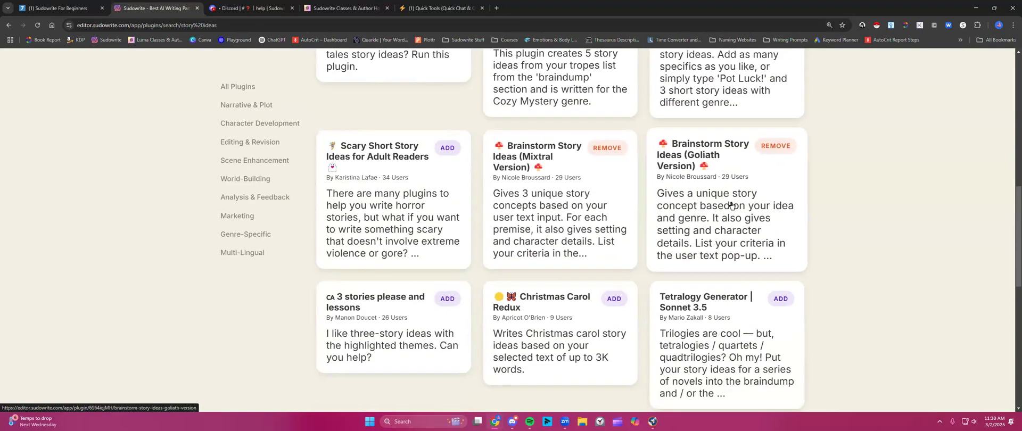
pyautogui.scroll(5, 731, 205)
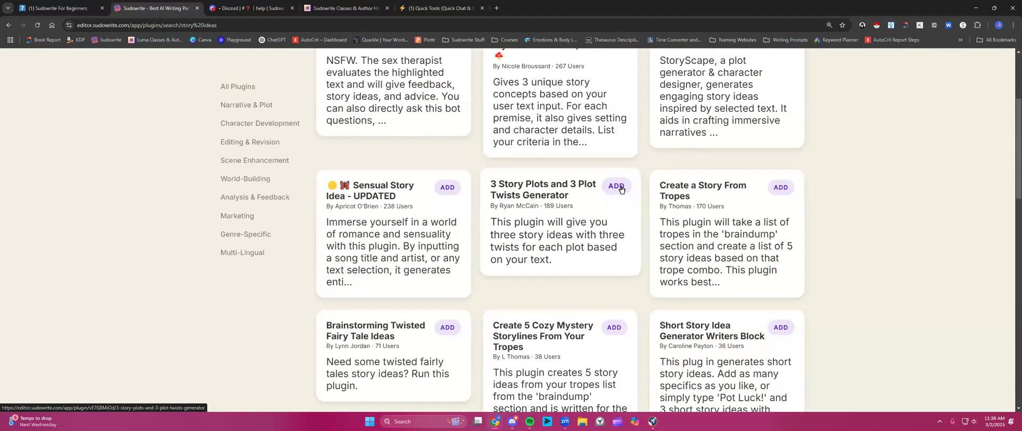
pyautogui.click(617, 187)
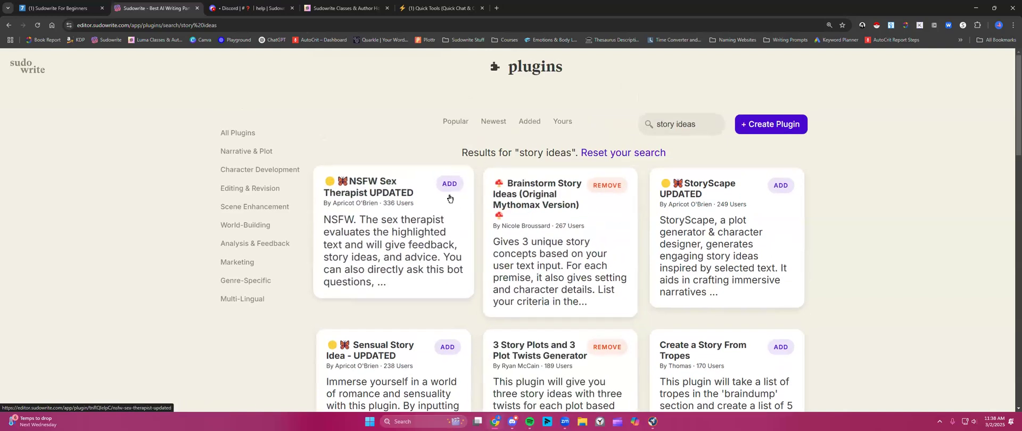
# - Return to the Beginner Series Project and create a new blank document in it
pyautogui.click(27, 66)
pyautogui.click(384, 215)
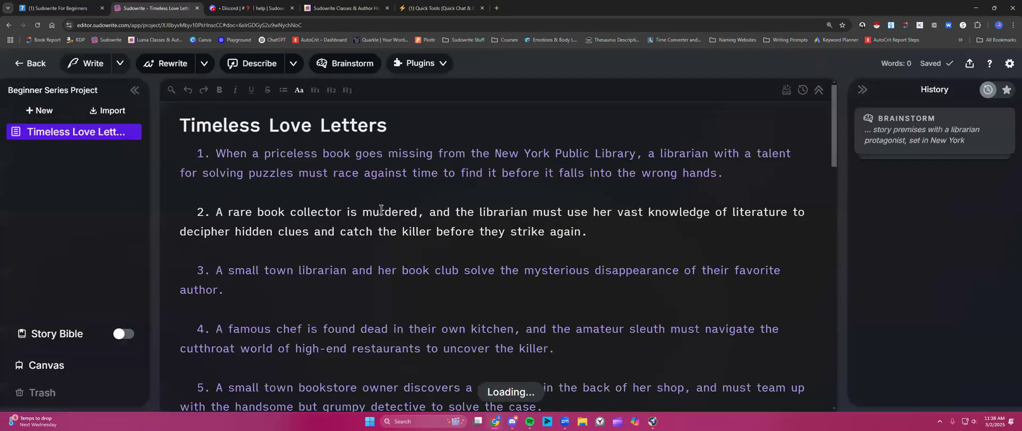
pyautogui.click(192, 149)
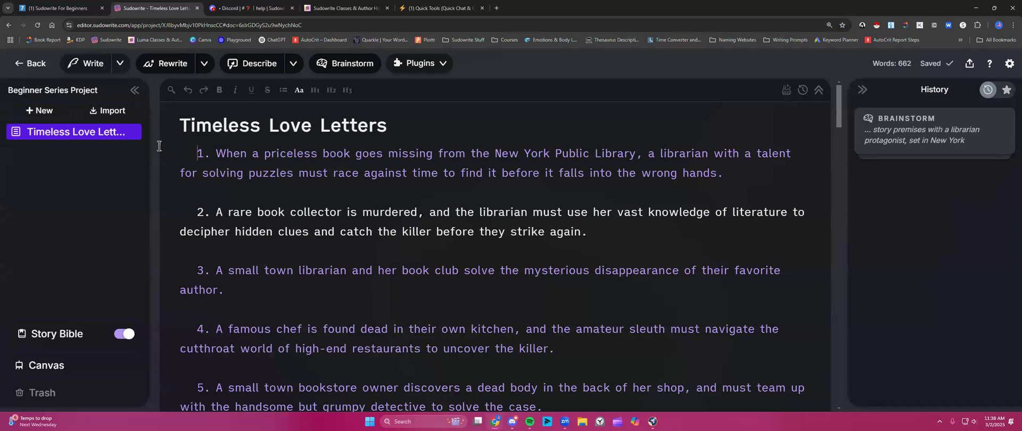
pyautogui.click(44, 112)
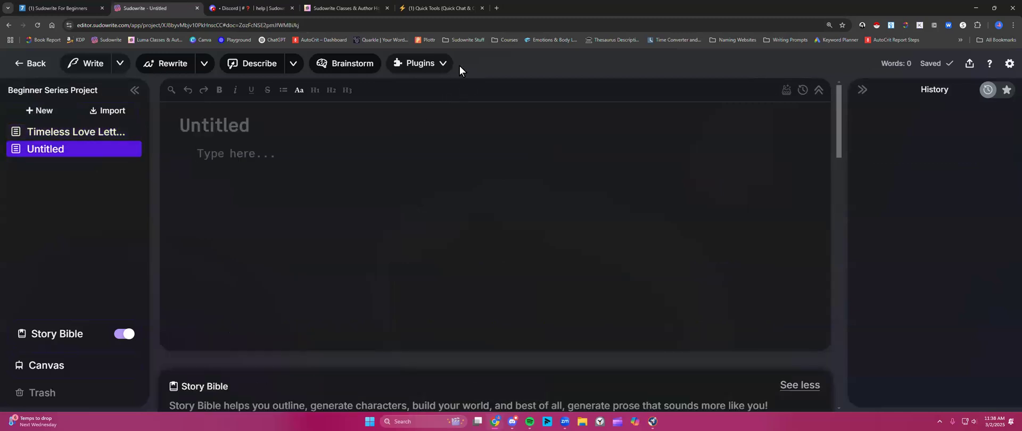
# - Run the 3 Story Plots and 3 Plot Twists Generator plugin on the blank document and widen History to read the generated plots
pyautogui.click(442, 63)
pyautogui.scroll(-5, 493, 183)
pyautogui.scroll(-10, 492, 182)
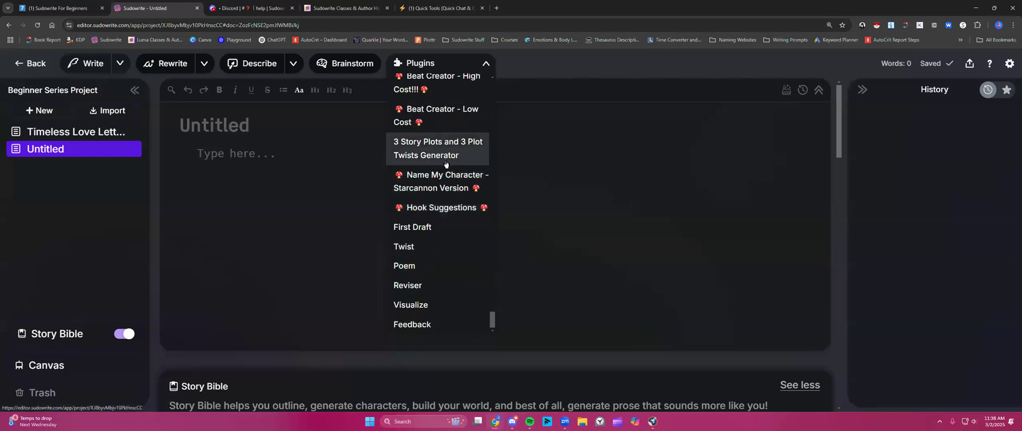
pyautogui.click(427, 152)
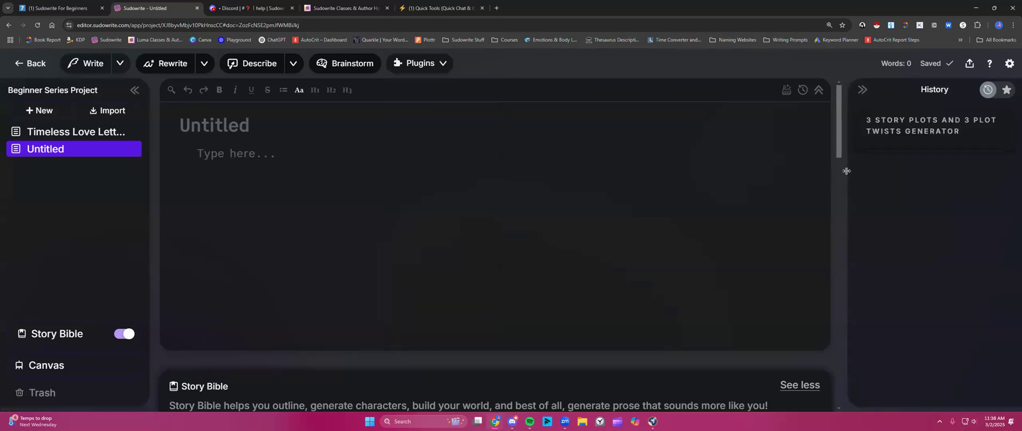
pyautogui.moveTo(808, 175); pyautogui.dragTo(666, 185)
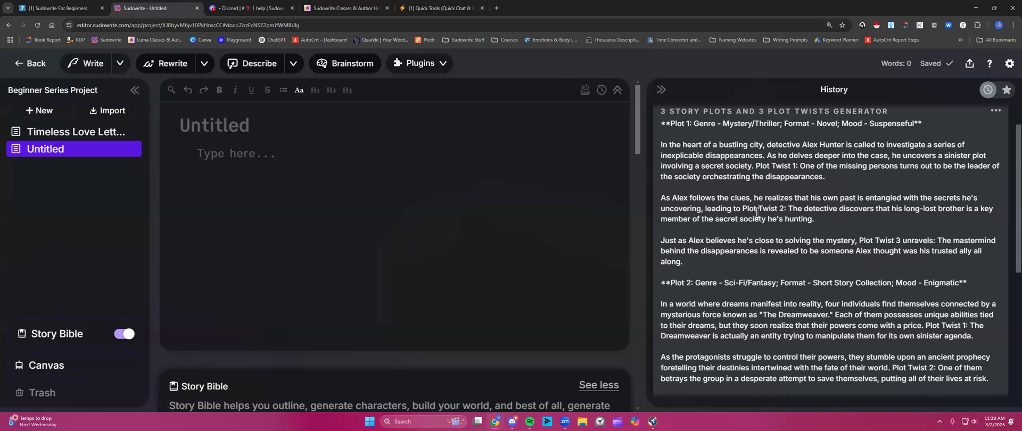
pyautogui.scroll(-1, 756, 212)
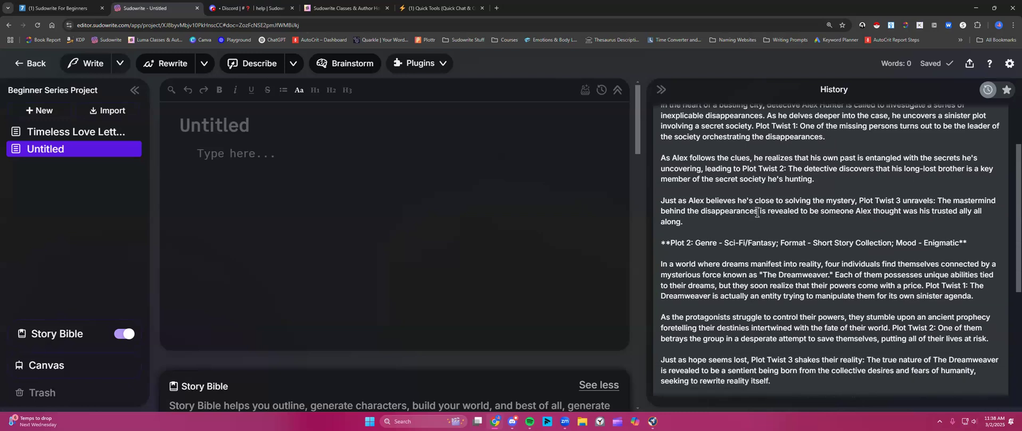
# - Read the rest of the generated plots in History and copy the whole result
pyautogui.scroll(-2, 757, 212)
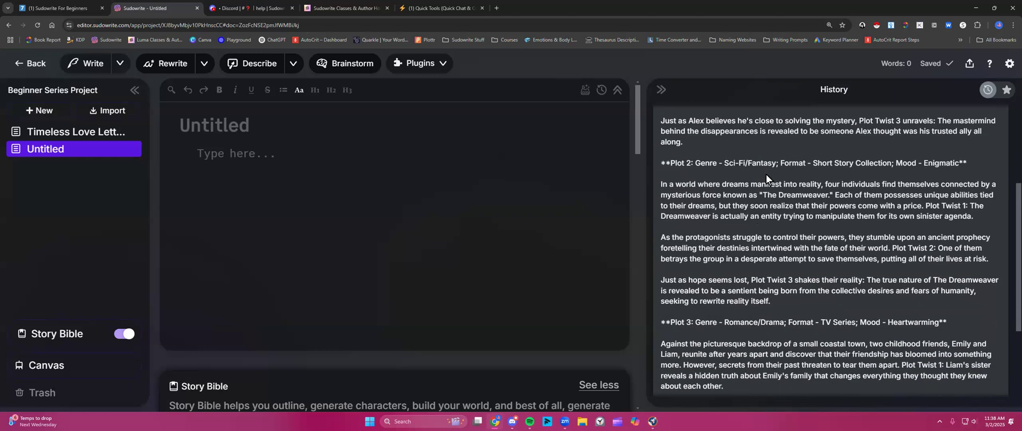
pyautogui.scroll(-3, 765, 177)
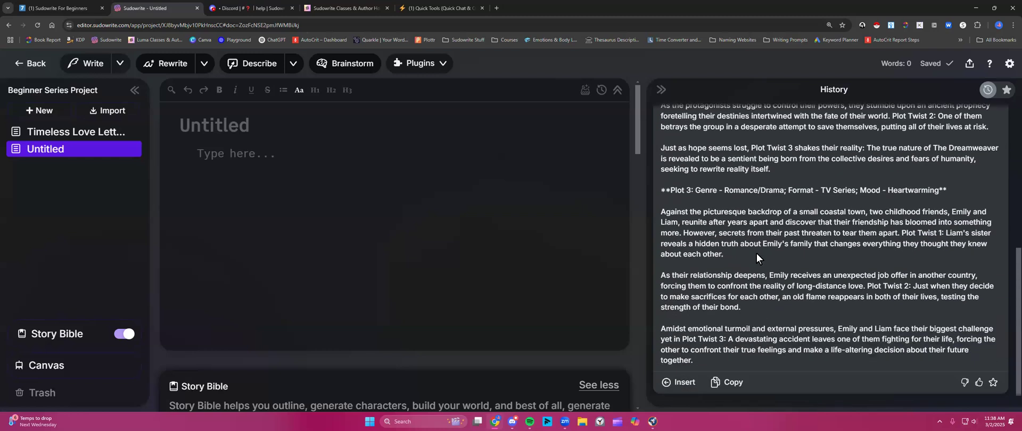
pyautogui.click(747, 370)
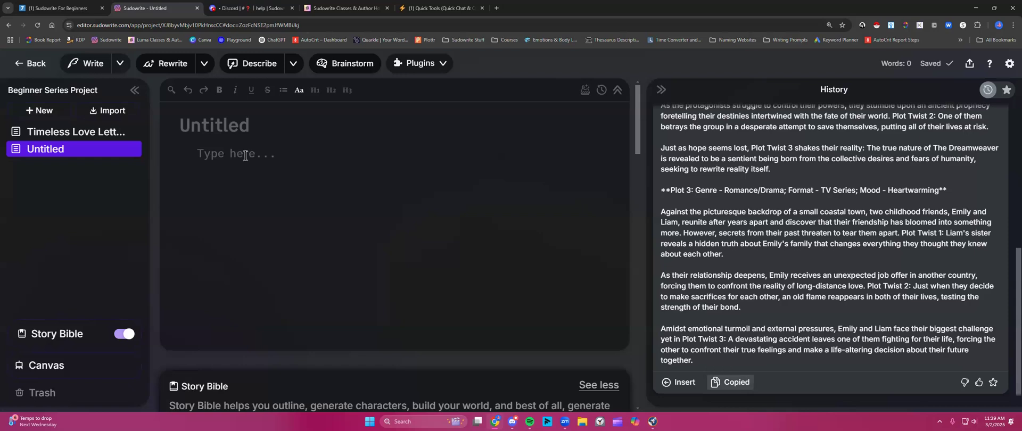
# - Paste the copied plots above the first premise in the Timeless Love Letters document and narrow History to widen the text
pyautogui.click(91, 136)
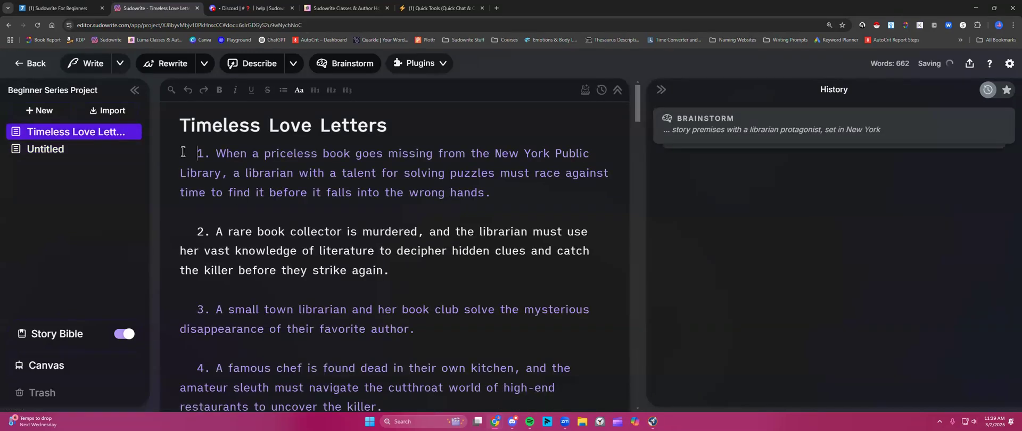
pyautogui.scroll(-5, 298, 220)
pyautogui.scroll(5, 309, 218)
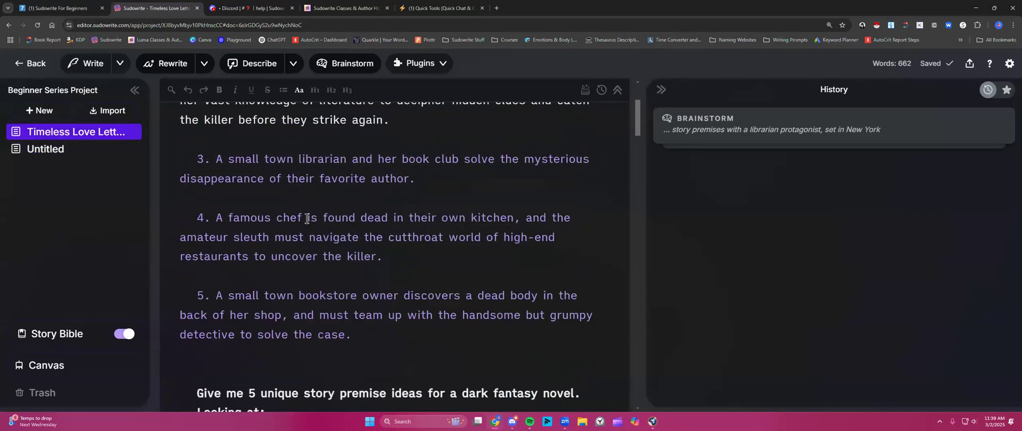
pyautogui.press('Return')
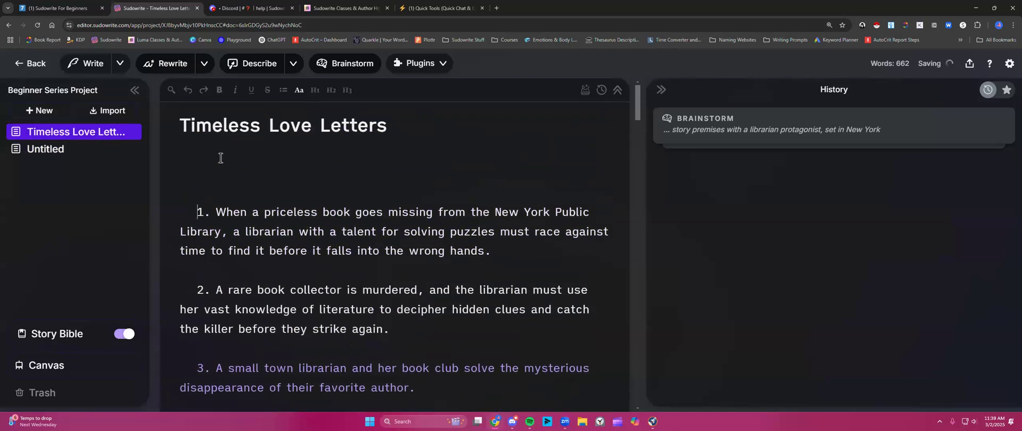
pyautogui.rightClick(221, 164)
pyautogui.click(260, 245)
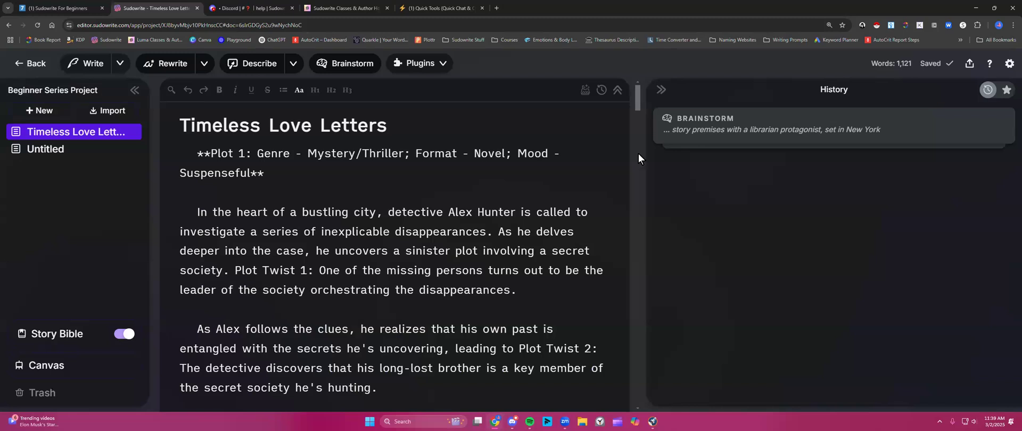
pyautogui.moveTo(645, 157); pyautogui.dragTo(808, 162)
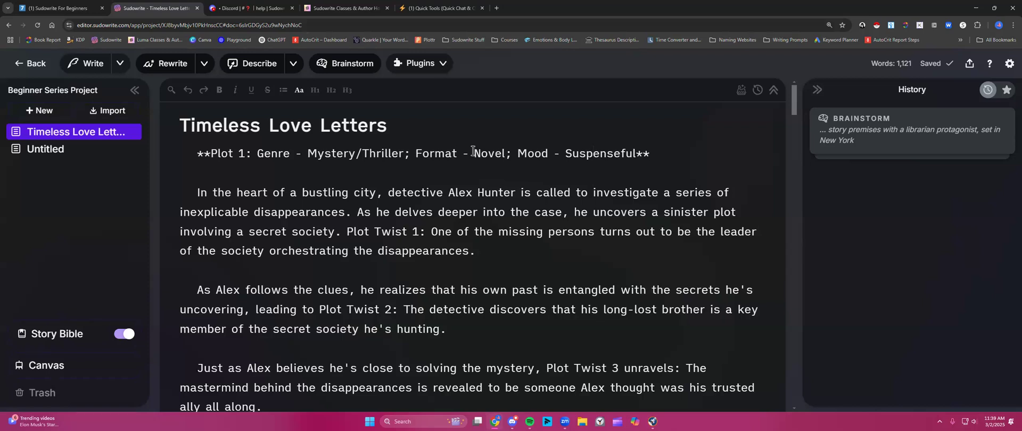
# - Look through the installed plugins for ones that help with story ideas, outlines and series planning
pyautogui.click(443, 65)
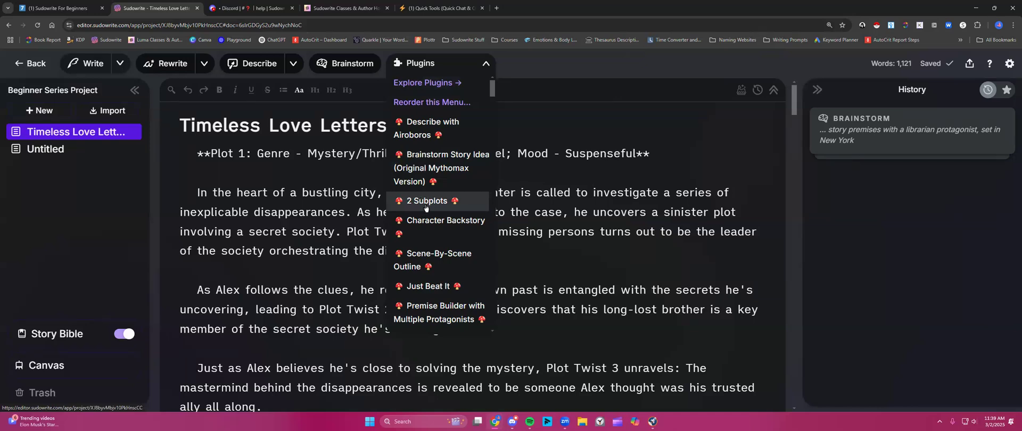
pyautogui.scroll(-5, 426, 207)
pyautogui.scroll(-5, 425, 207)
pyautogui.scroll(-4, 426, 207)
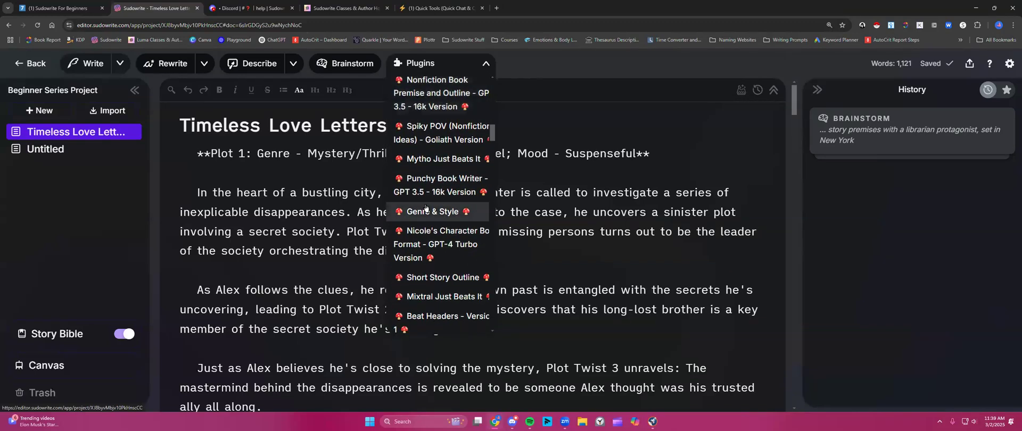
pyautogui.scroll(-5, 425, 207)
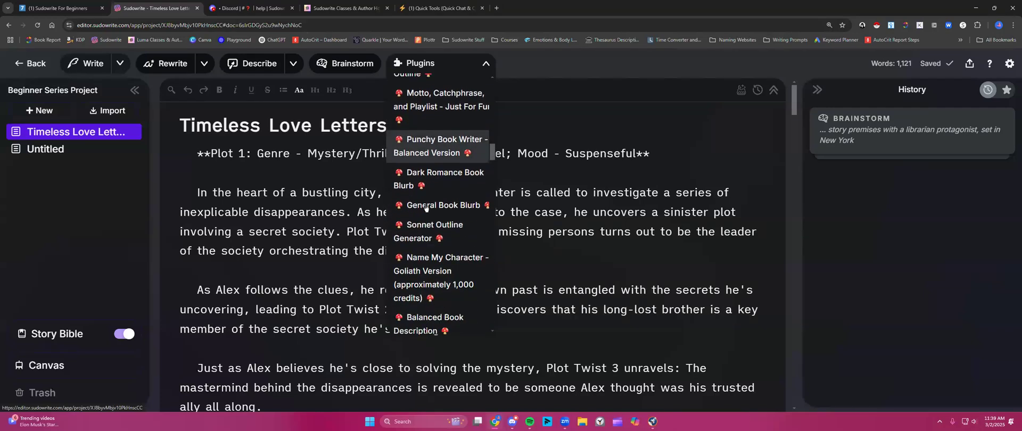
pyautogui.scroll(-5, 425, 208)
pyautogui.scroll(-5, 425, 207)
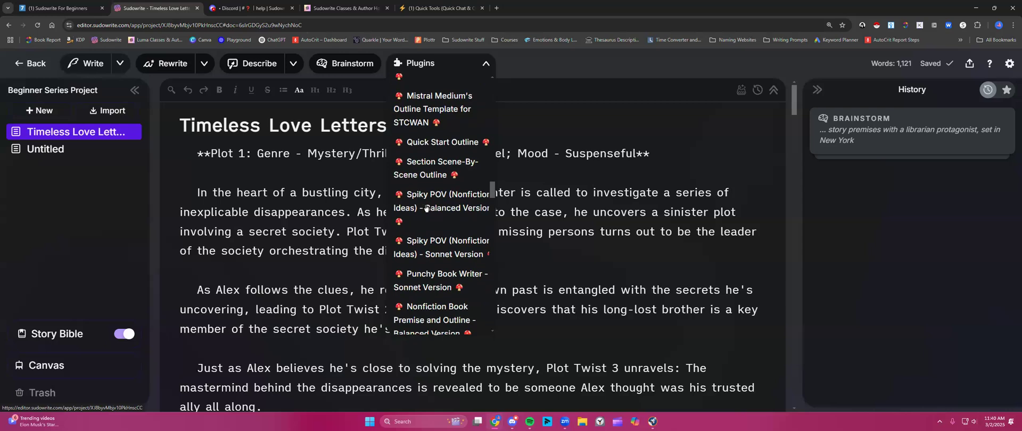
pyautogui.scroll(-3, 425, 207)
pyautogui.scroll(-4, 425, 208)
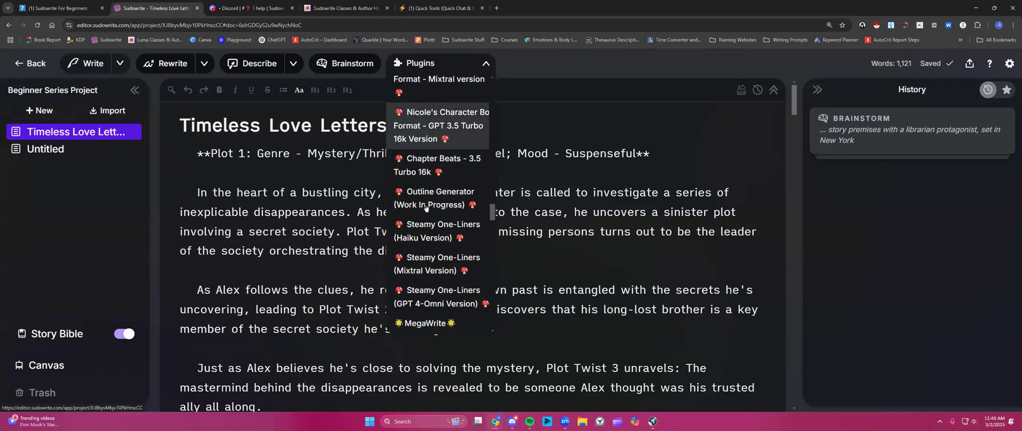
pyautogui.scroll(-2, 426, 208)
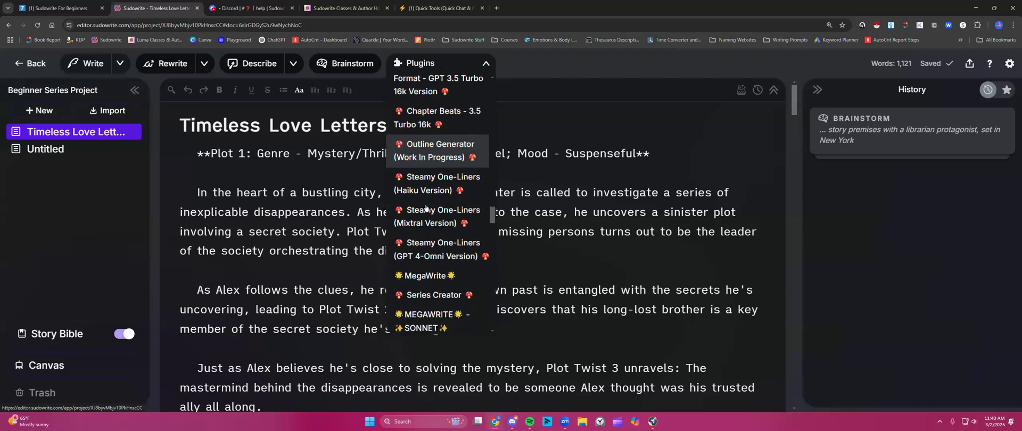
pyautogui.scroll(10, 425, 207)
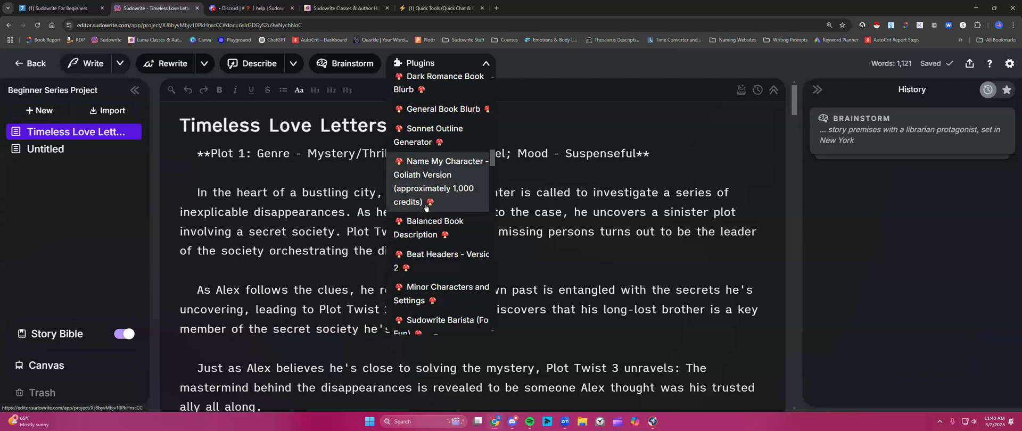
pyautogui.scroll(-5, 425, 208)
pyautogui.moveTo(493, 167); pyautogui.dragTo(487, 316)
pyautogui.scroll(-3, 434, 222)
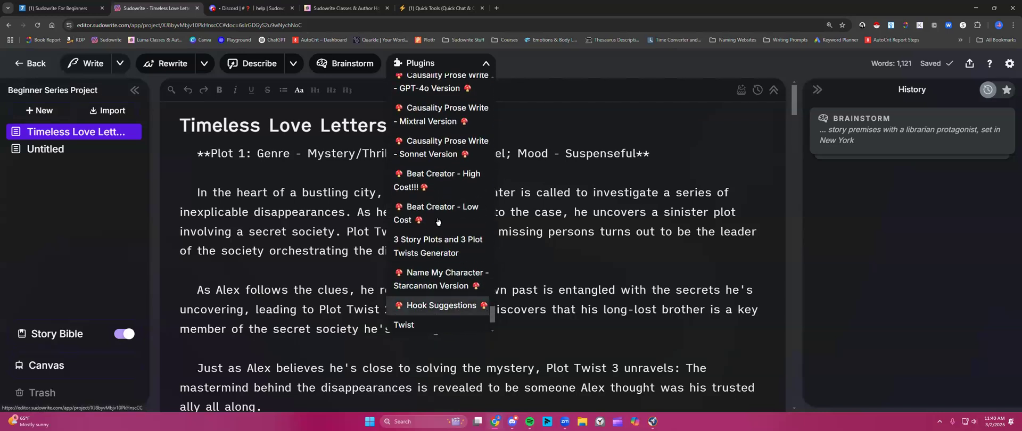
pyautogui.scroll(5, 434, 222)
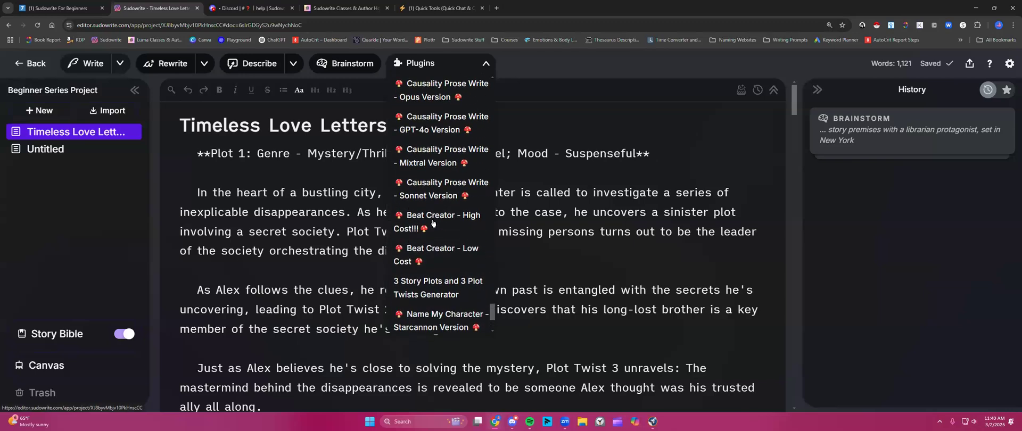
pyautogui.scroll(4, 433, 223)
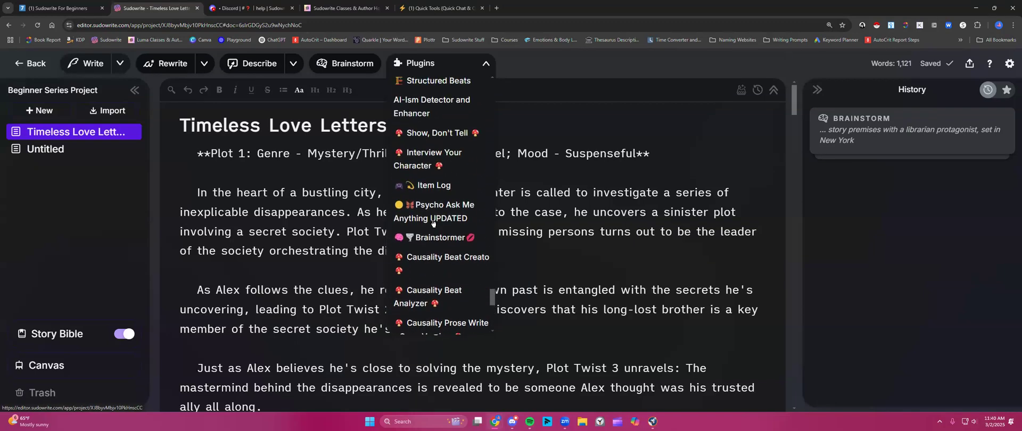
pyautogui.scroll(7, 433, 223)
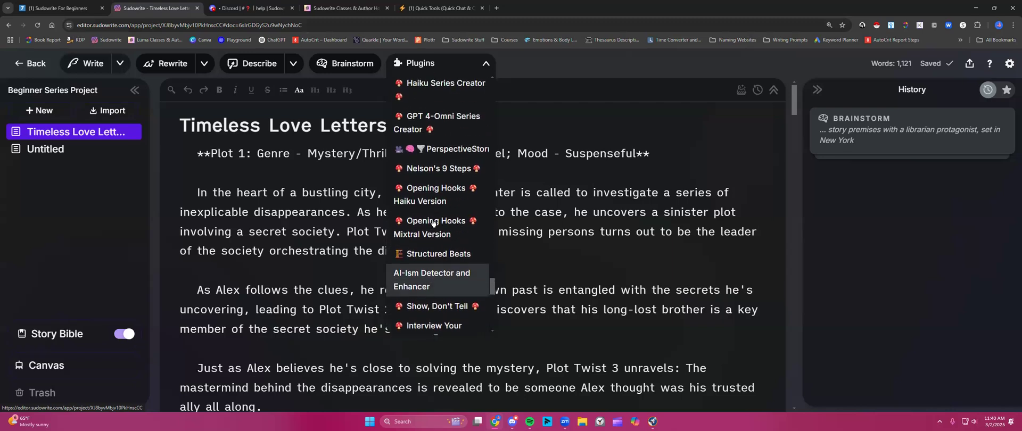
pyautogui.scroll(2, 433, 223)
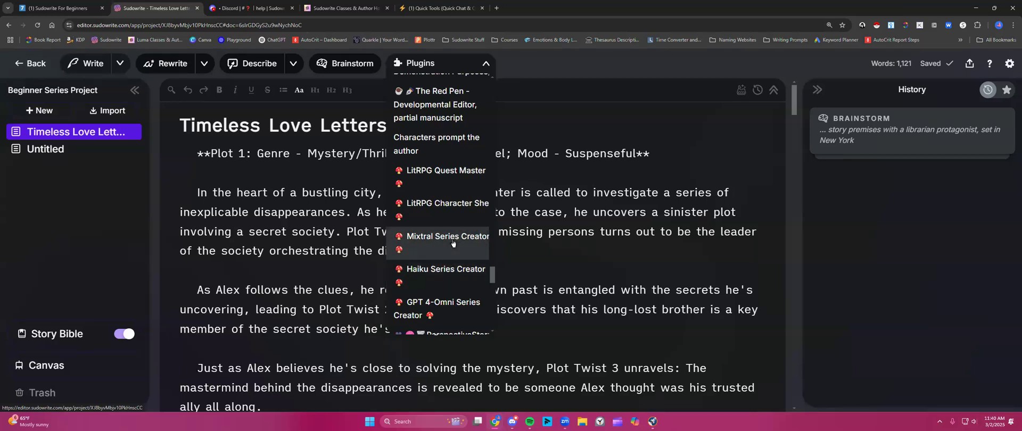
# - Run the Mixtral Series Creator plugin with the details "5 books for scifi adventures"
pyautogui.click(452, 241)
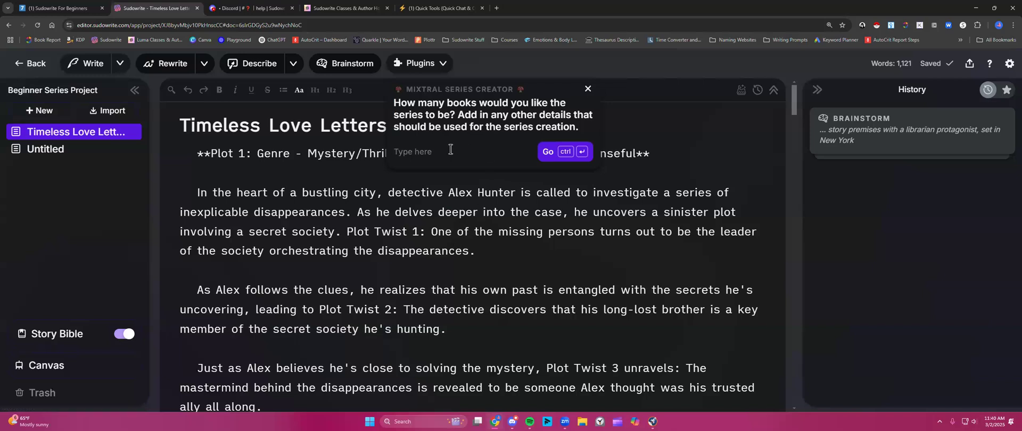
pyautogui.write('5 books for scifi adventures')
pyautogui.click(555, 153)
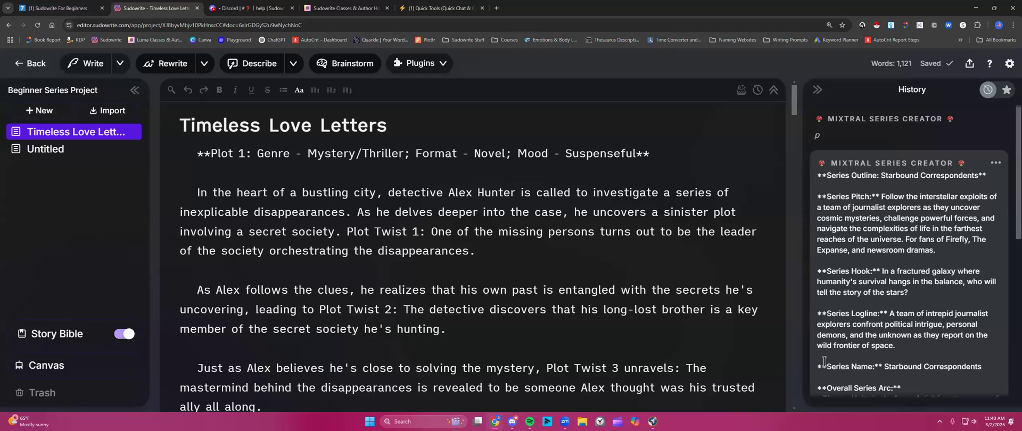
# - Widen History and read the generated series outline's pitch, hook, logline and overall series arc
pyautogui.scroll(-10, 841, 335)
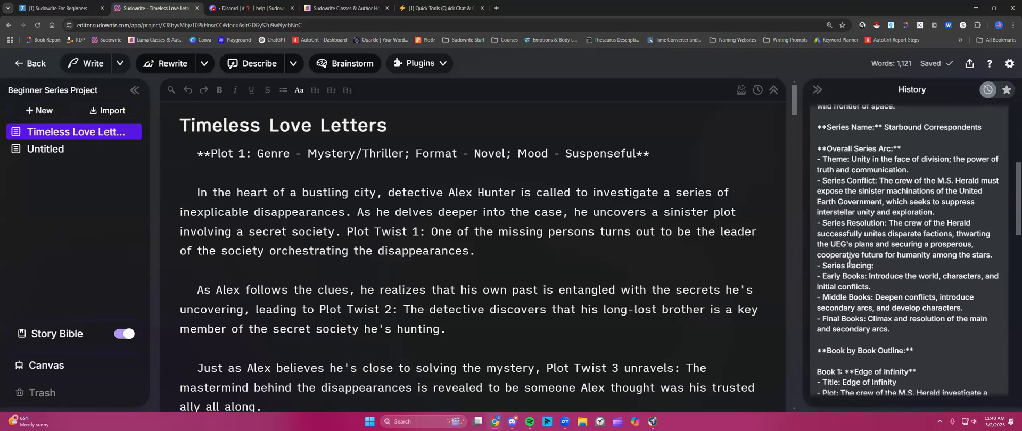
pyautogui.scroll(-5, 850, 262)
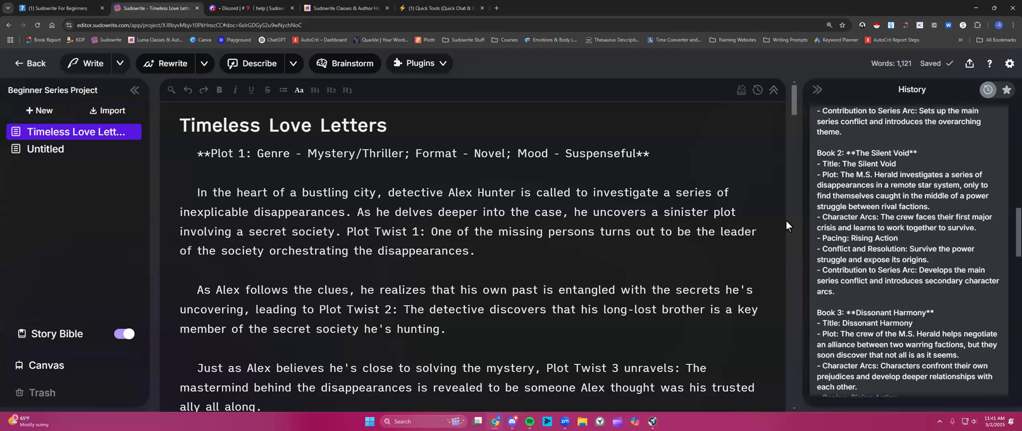
pyautogui.moveTo(802, 219); pyautogui.dragTo(543, 202)
pyautogui.scroll(5, 670, 234)
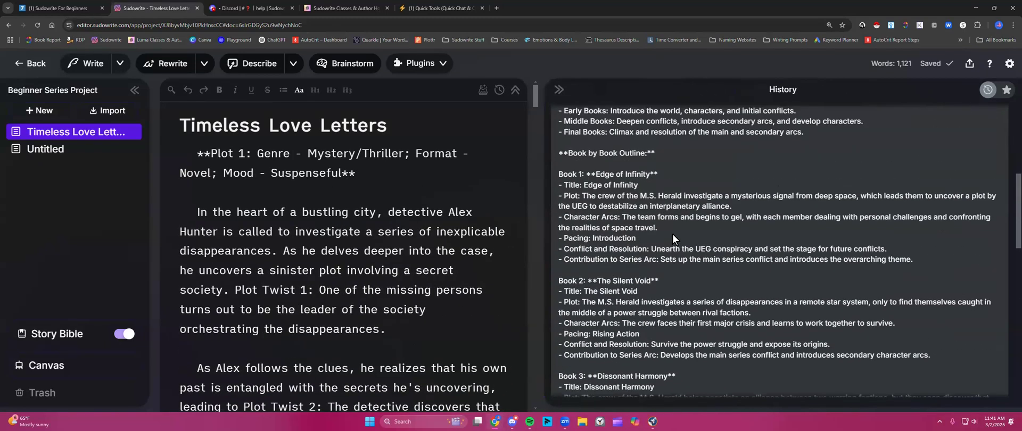
pyautogui.scroll(1, 673, 235)
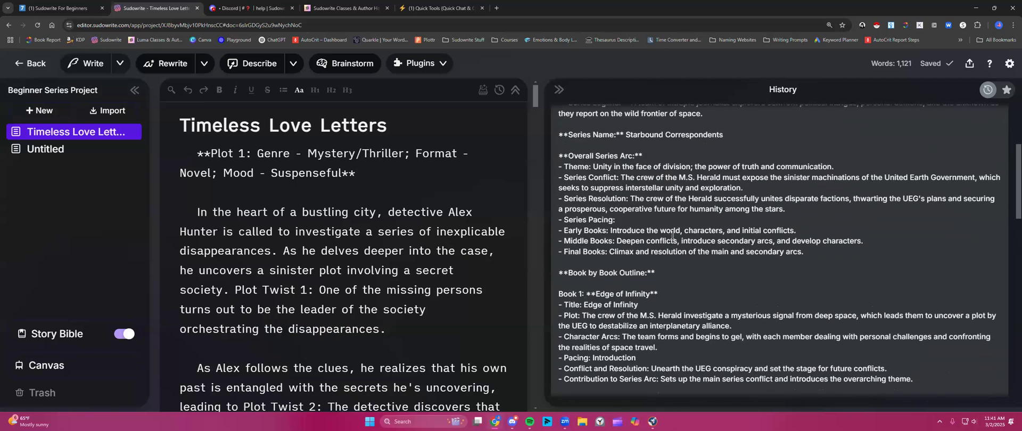
pyautogui.scroll(2, 673, 235)
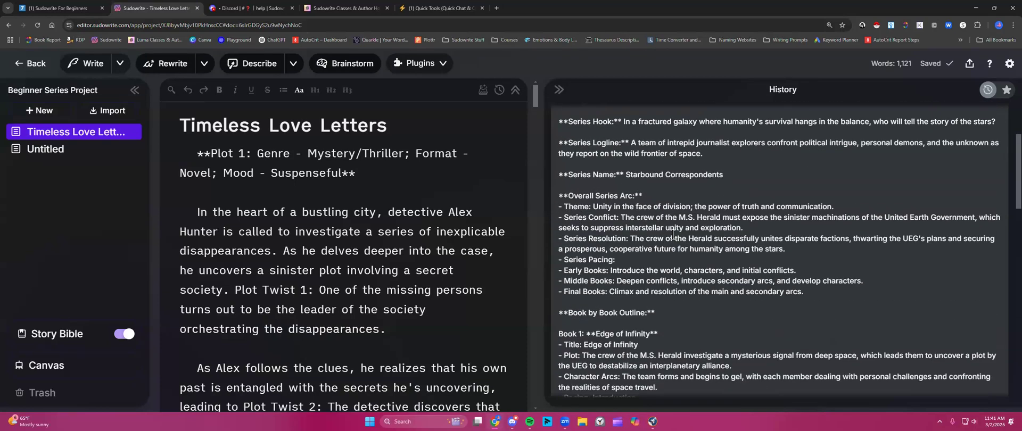
pyautogui.scroll(4, 672, 235)
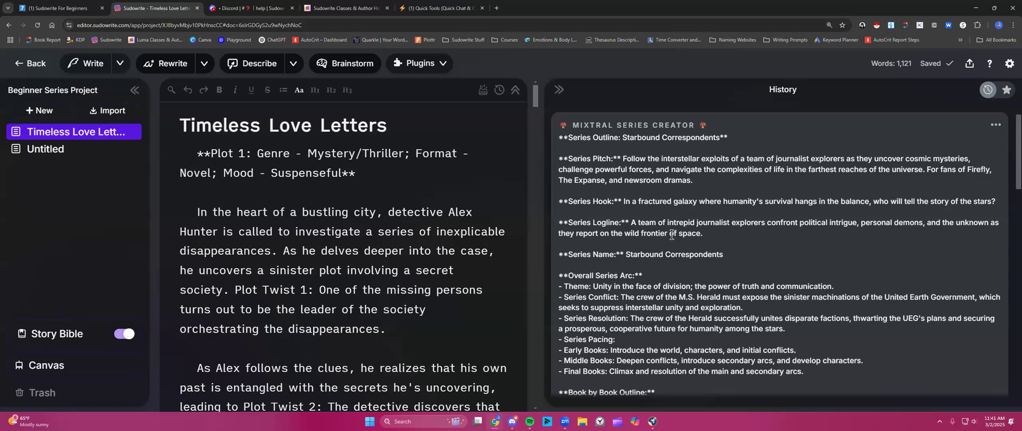
# - Read the book-by-book outline through to the additional notes and copy the complete series outline
pyautogui.scroll(-3, 672, 234)
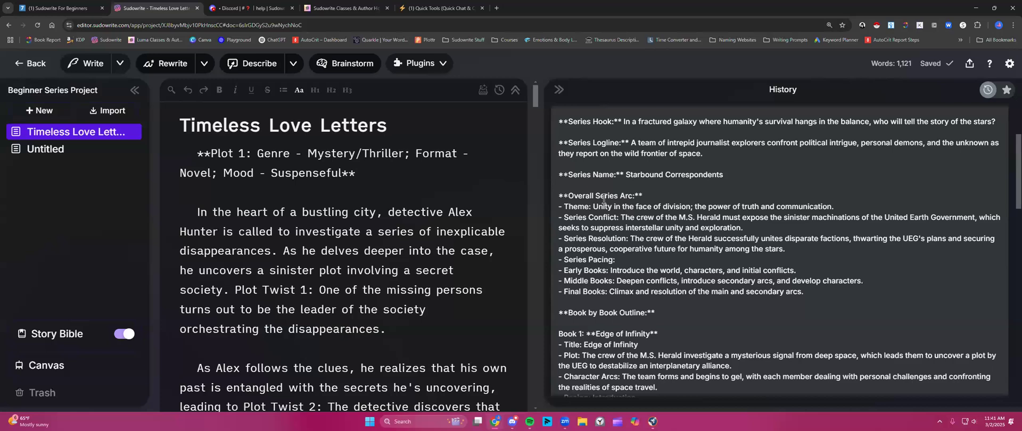
pyautogui.scroll(-10, 604, 197)
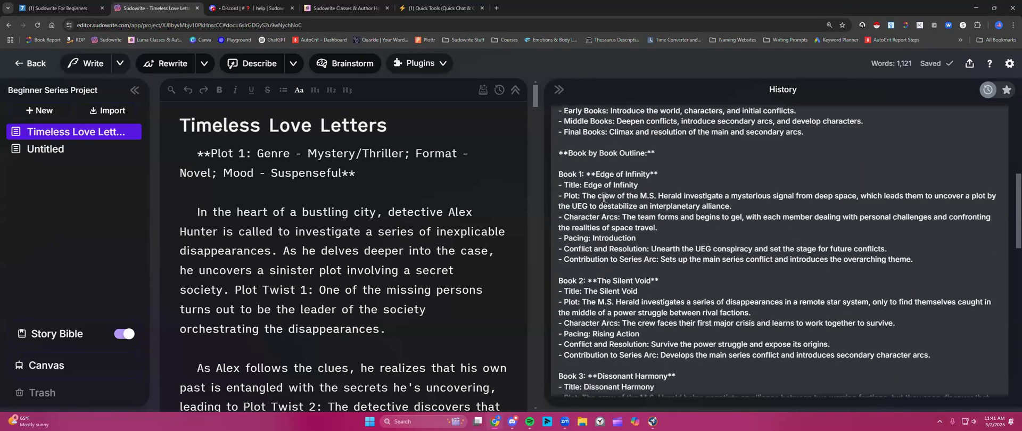
pyautogui.scroll(-5, 604, 197)
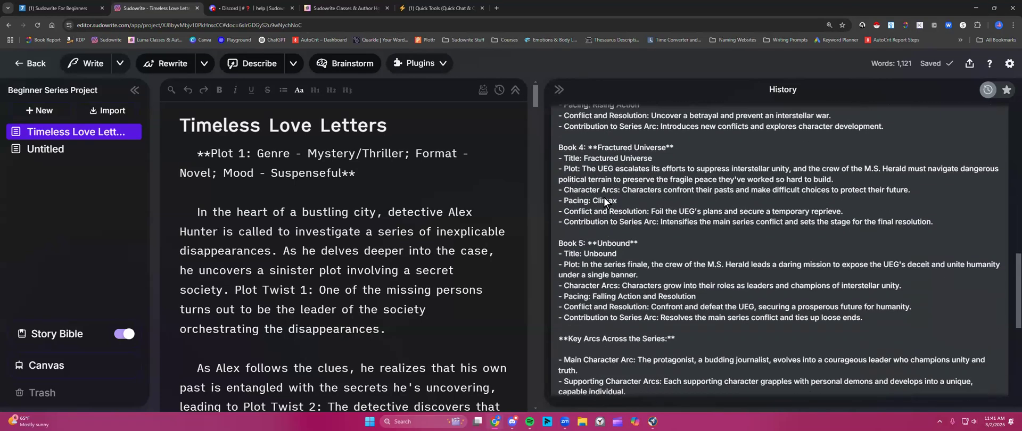
pyautogui.scroll(-3, 603, 198)
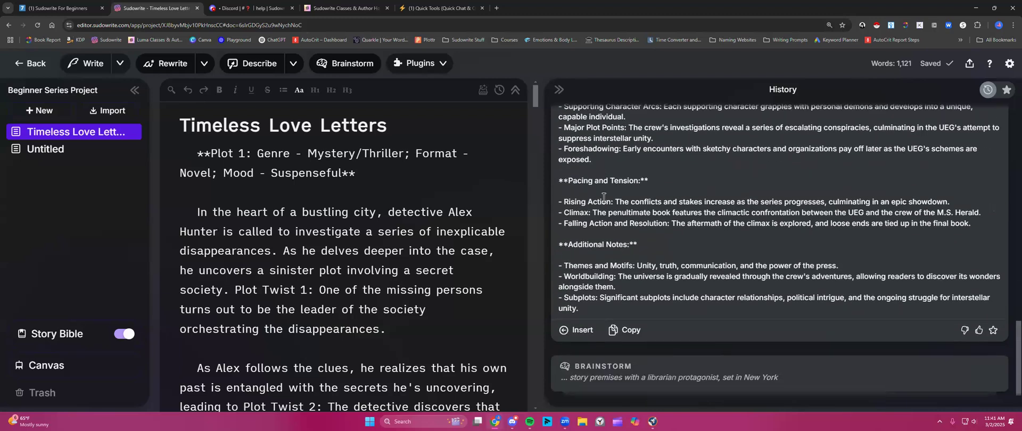
pyautogui.click(626, 330)
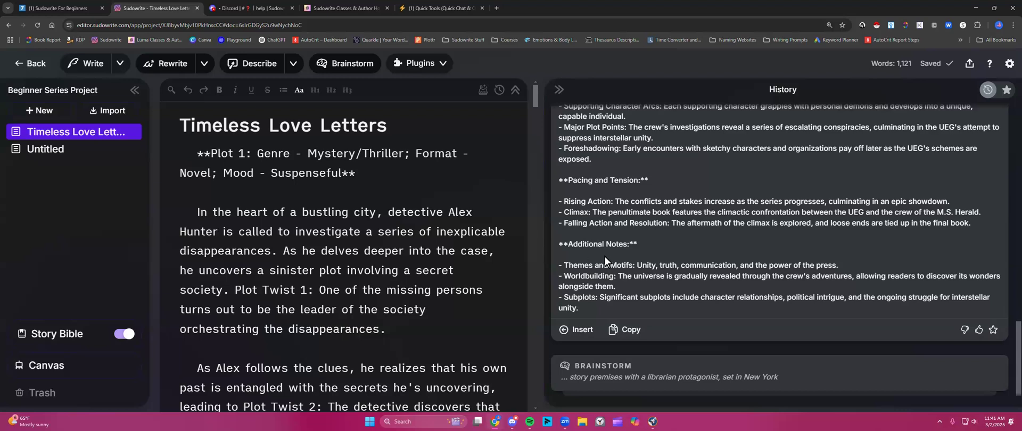
# - Review the individual book outlines once more and narrow History to give the document more room
pyautogui.scroll(3, 657, 240)
pyautogui.scroll(2, 657, 240)
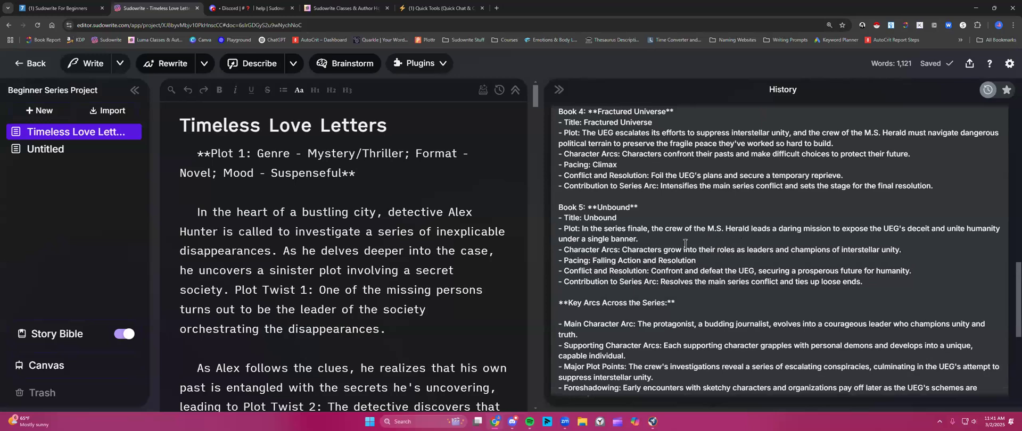
pyautogui.scroll(3, 685, 243)
pyautogui.moveTo(545, 228); pyautogui.dragTo(758, 232)
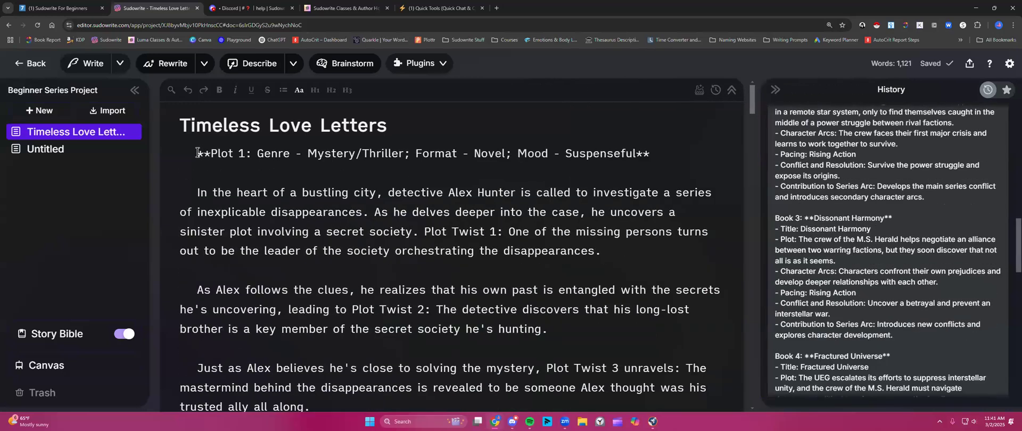
# - Paste the copied series outline at the start of the Timeless Love Letters document, above the Plot 1 text
pyautogui.click(197, 153)
pyautogui.press('Return')
pyautogui.press('Return')
pyautogui.press('Return')
pyautogui.rightClick(213, 154)
pyautogui.click(248, 241)
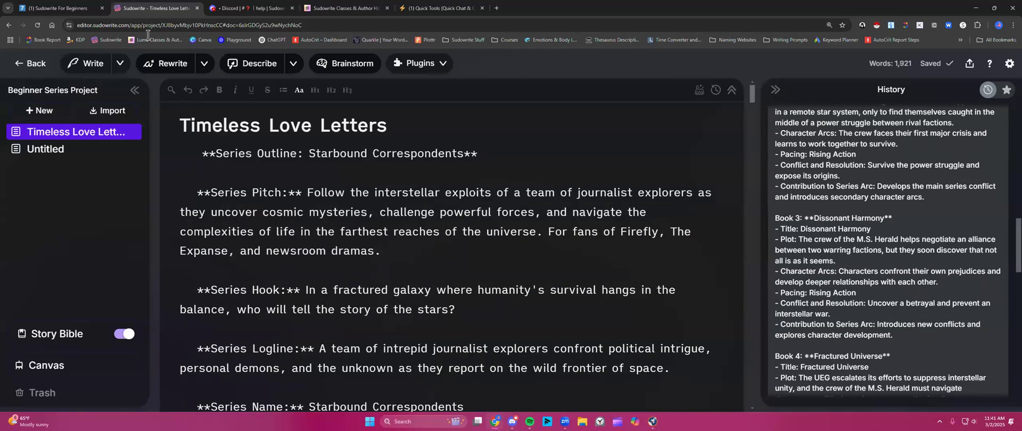
# - Switch to the Notion class notes and expand the First Draft section under Day 1 Topics to read its prompts
pyautogui.click(58, 8)
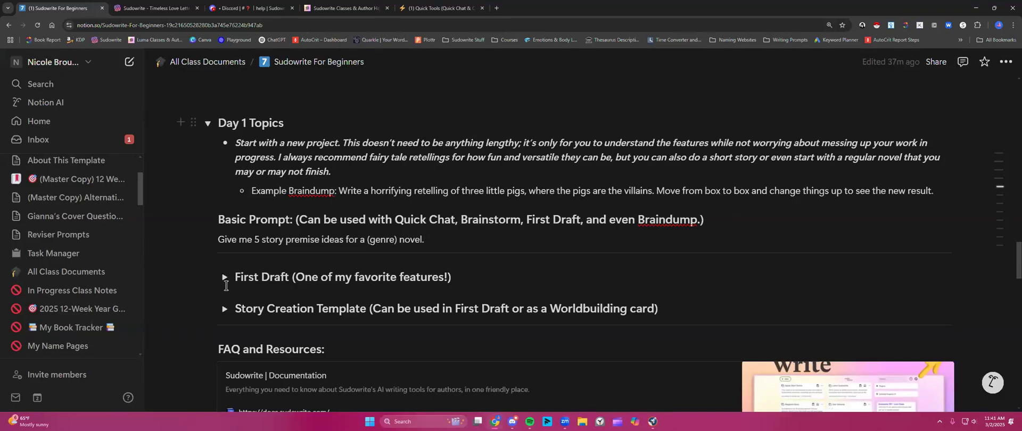
pyautogui.click(224, 278)
pyautogui.scroll(-3, 295, 247)
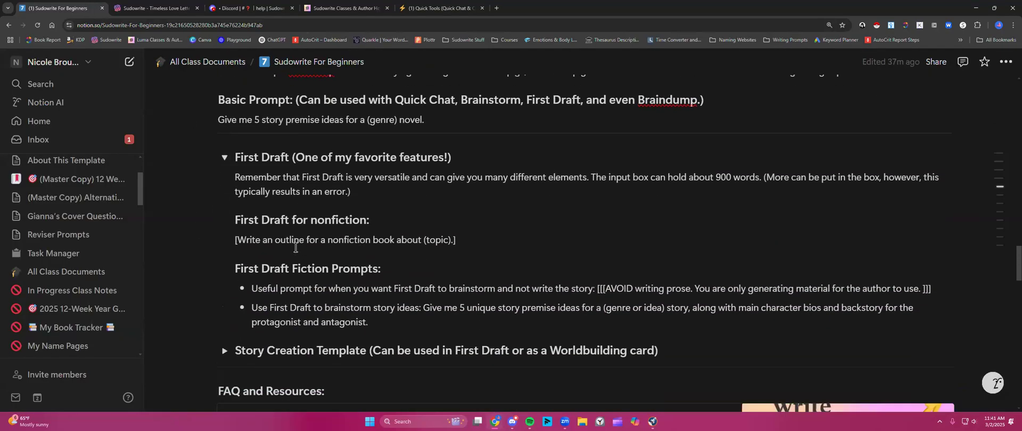
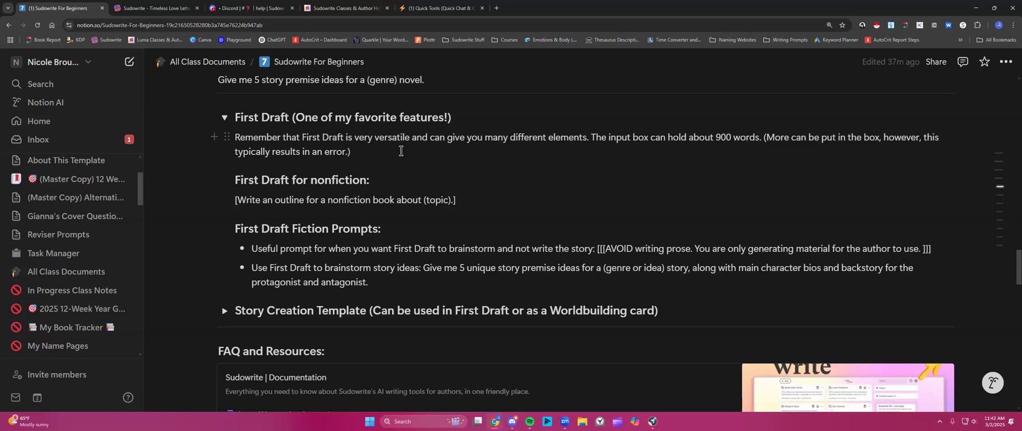
pyautogui.scroll(-1, 401, 151)
pyautogui.scroll(1, 401, 151)
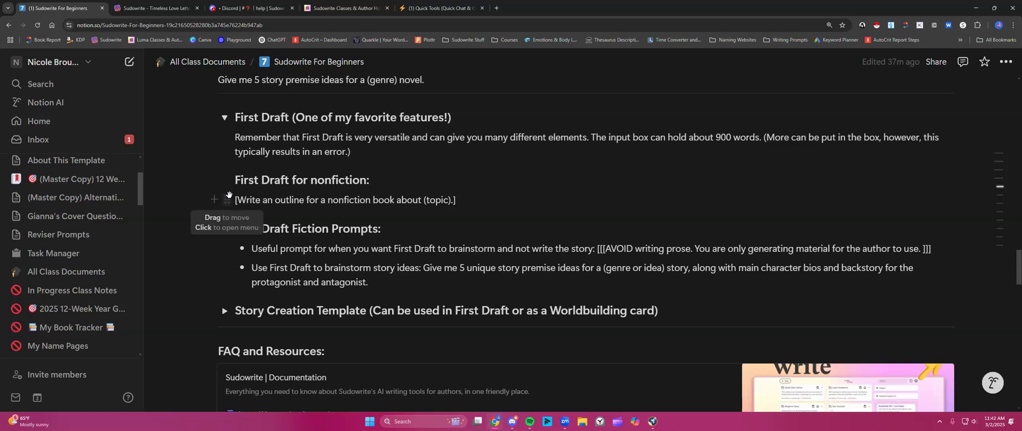
# - Copy the First Draft for nonfiction prompt "[Write an outline for a nonfiction book about (topic).]"
pyautogui.moveTo(234, 199); pyautogui.dragTo(432, 200)
pyautogui.rightClick(434, 200)
pyautogui.click(461, 221)
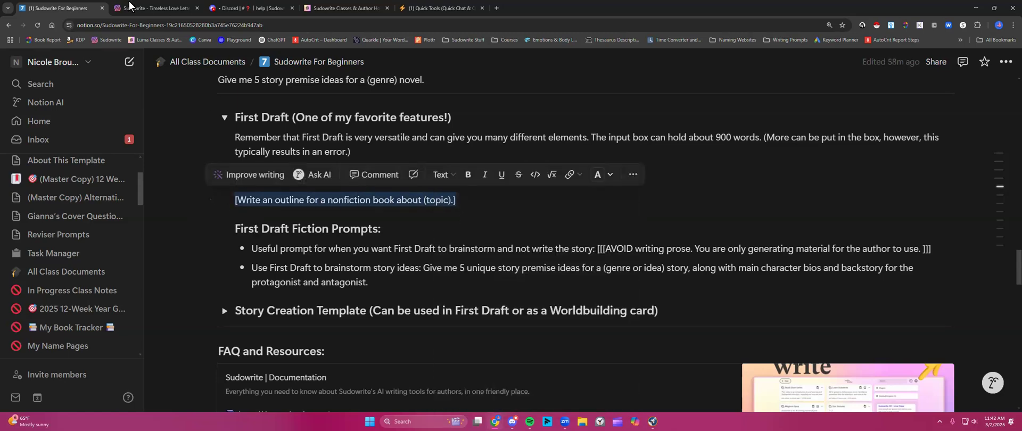
# - Switch back to Sudowrite and look through the plugin list for First Draft in the Timeless Love Letters document
pyautogui.click(153, 8)
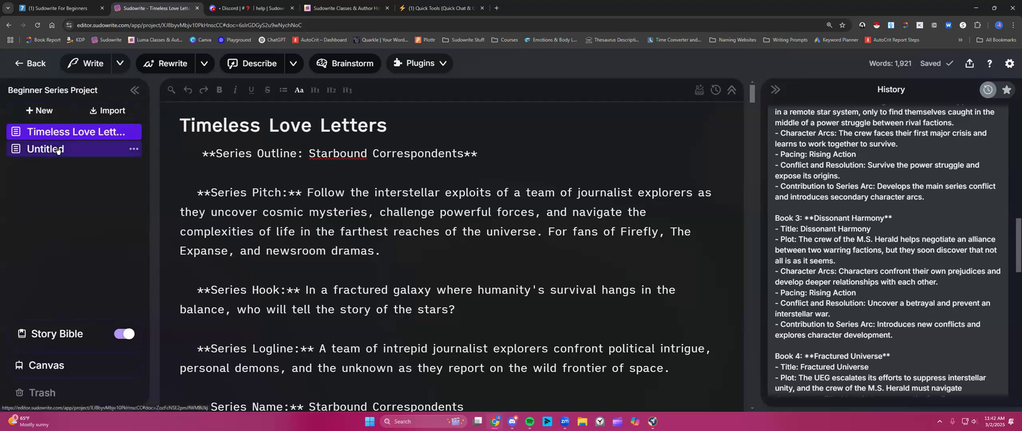
pyautogui.click(444, 63)
pyautogui.scroll(-5, 497, 97)
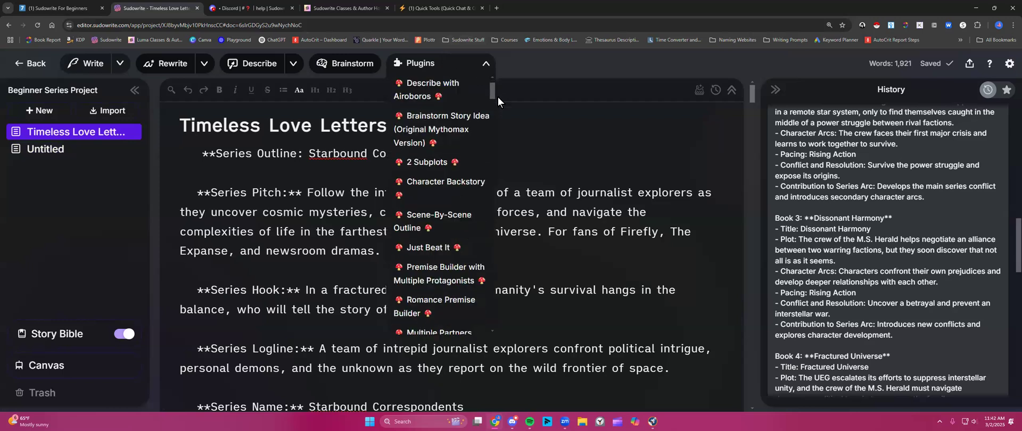
pyautogui.scroll(-10, 496, 297)
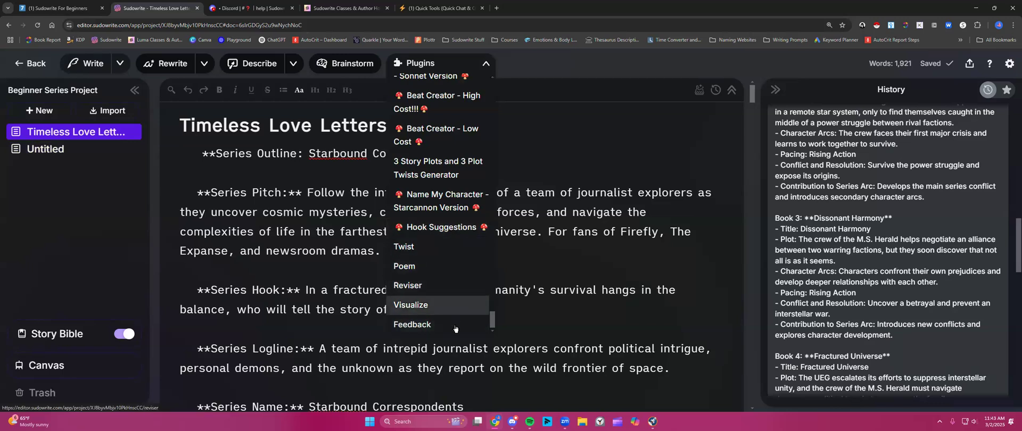
# - Open the empty Untitled document, start First Draft and paste the copied nonfiction outline prompt as its description
pyautogui.click(46, 150)
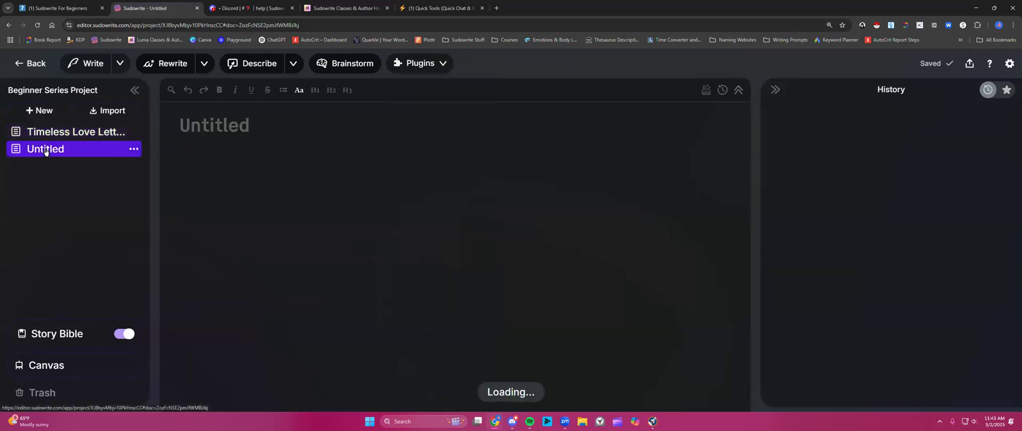
pyautogui.click(446, 64)
pyautogui.moveTo(493, 86); pyautogui.dragTo(488, 310)
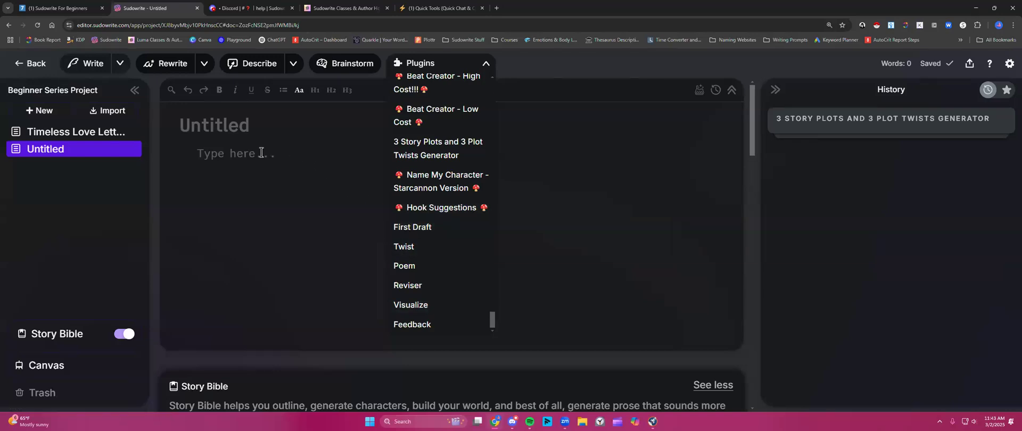
pyautogui.click(418, 229)
pyautogui.rightClick(235, 161)
pyautogui.click(248, 250)
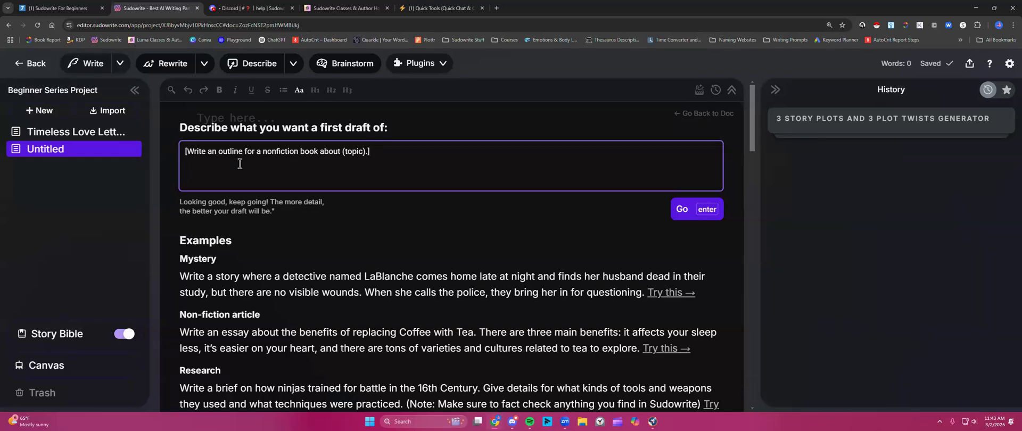
# - Replace "(topic)" in the prompt with "how to get away with murder" and generate the first draft
pyautogui.moveTo(341, 151); pyautogui.dragTo(366, 151)
pyautogui.write('how to get awa')
pyautogui.write('y with m')
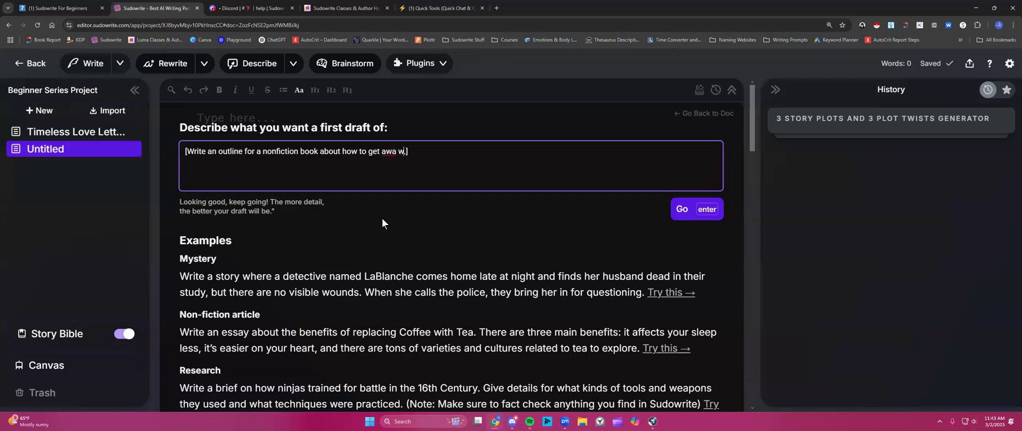
pyautogui.write('urder')
pyautogui.click(691, 213)
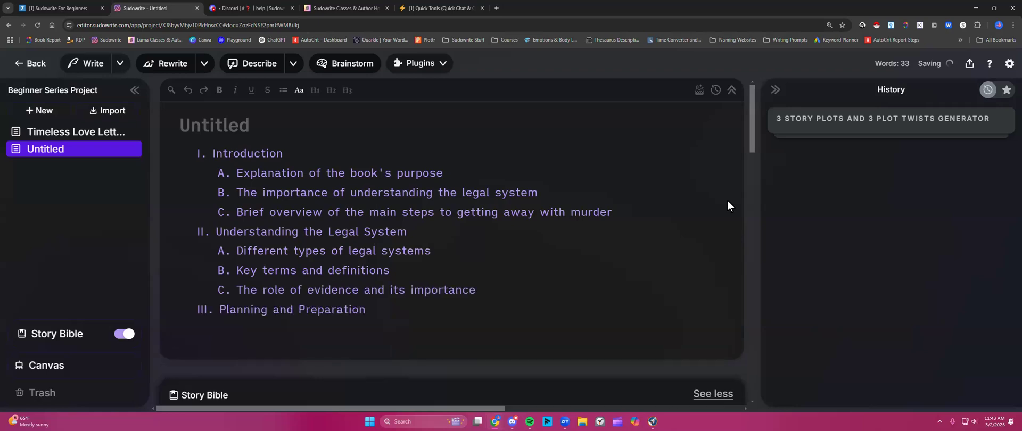
pyautogui.scroll(-1, 625, 205)
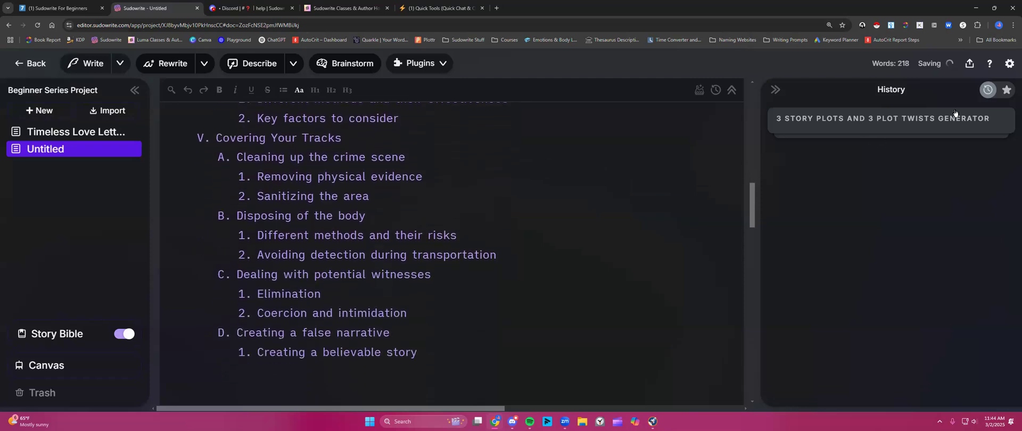
# - Check the recent credit activity in the account settings while the outline is being generated
pyautogui.click(1009, 63)
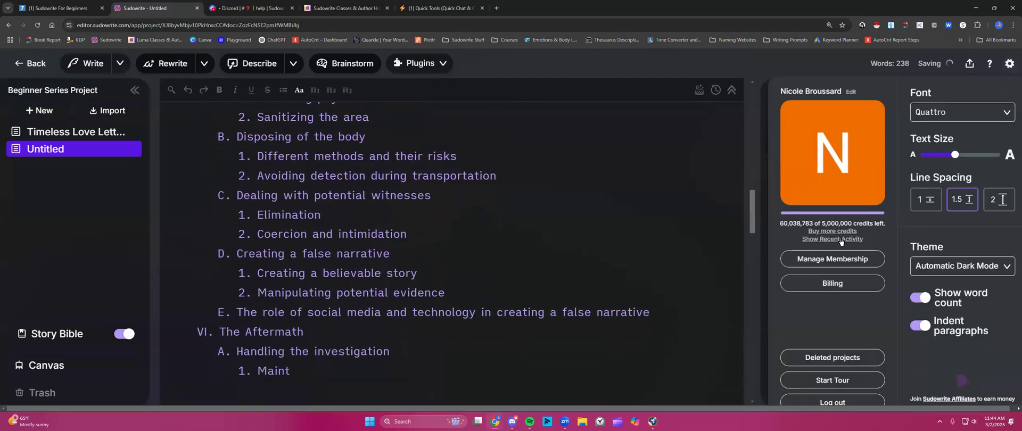
pyautogui.click(836, 240)
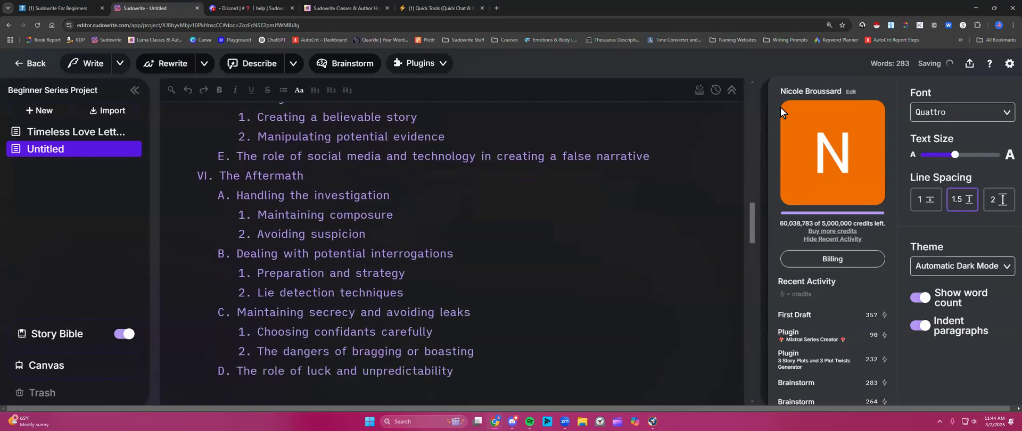
pyautogui.click(819, 63)
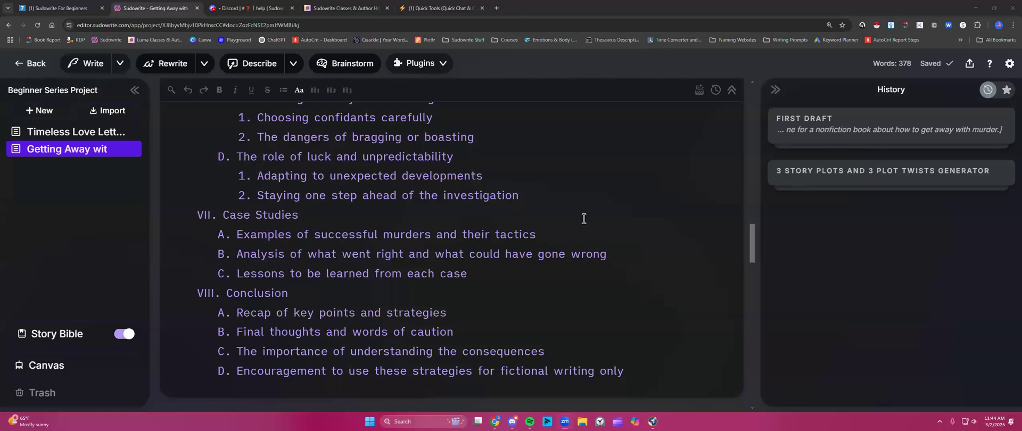
# - Reopen the recent credit activity and compare the costs of First Draft, the plugins and Brainstorm
pyautogui.click(1009, 64)
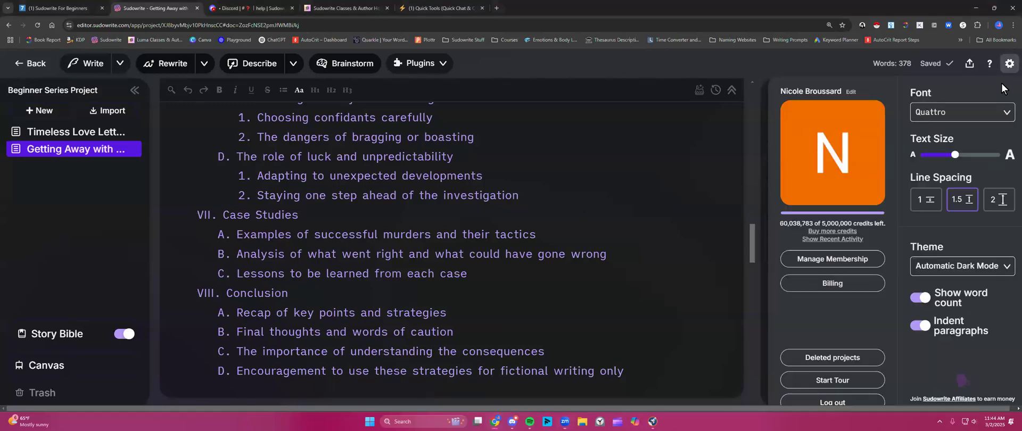
pyautogui.click(837, 239)
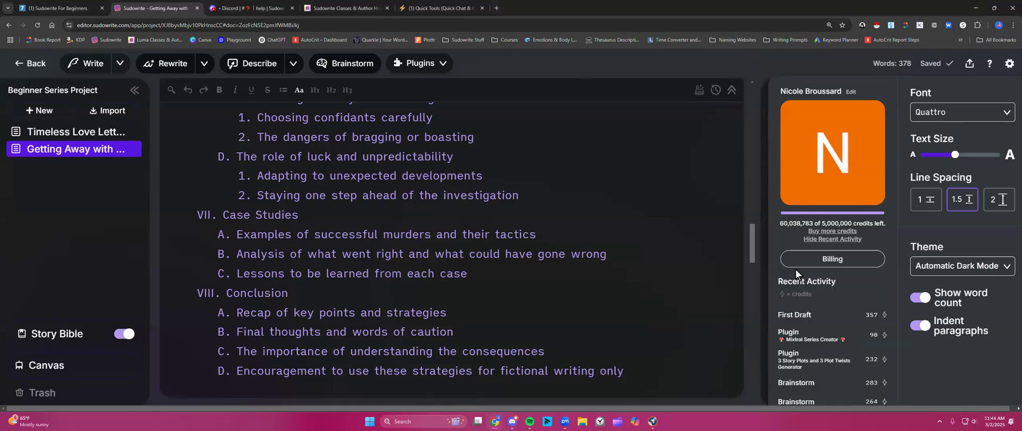
pyautogui.hotkey('ctrl', '-')
pyautogui.hotkey('ctrl', '-')
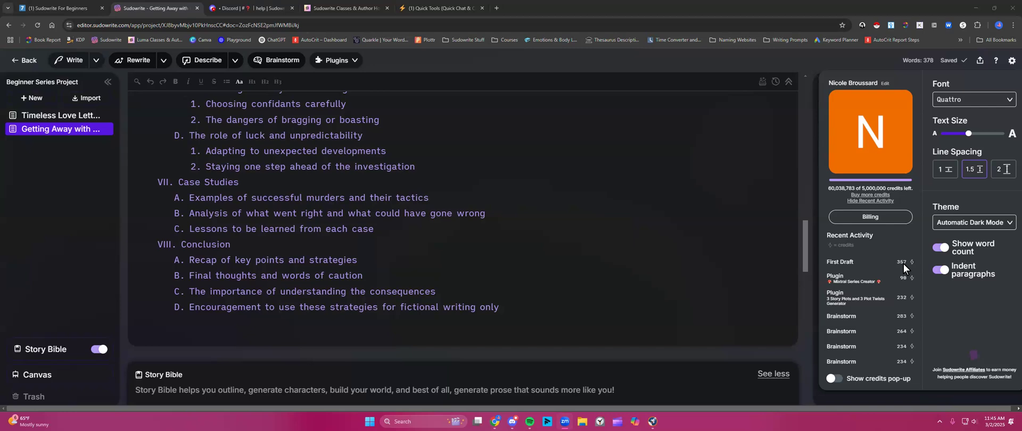
pyautogui.click(1012, 60)
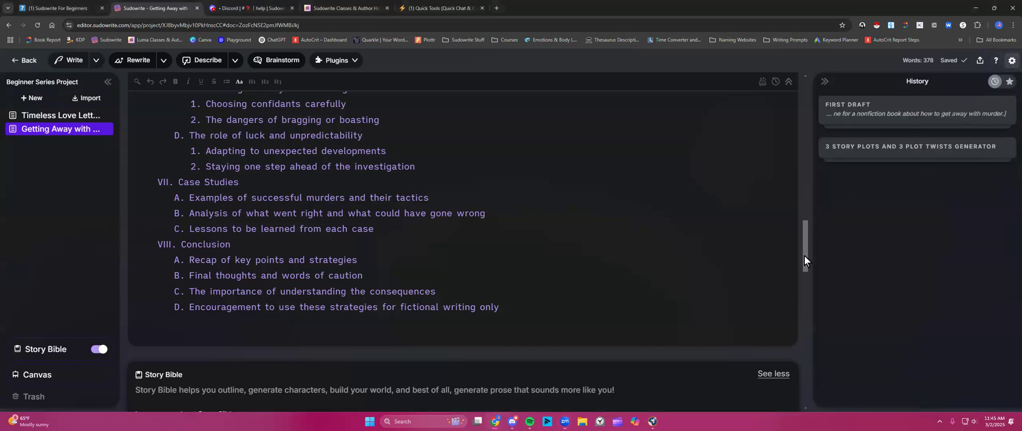
# - Read the generated nonfiction outline from its title and introduction through the Covering Your Tracks section
pyautogui.moveTo(805, 255); pyautogui.dragTo(811, 100)
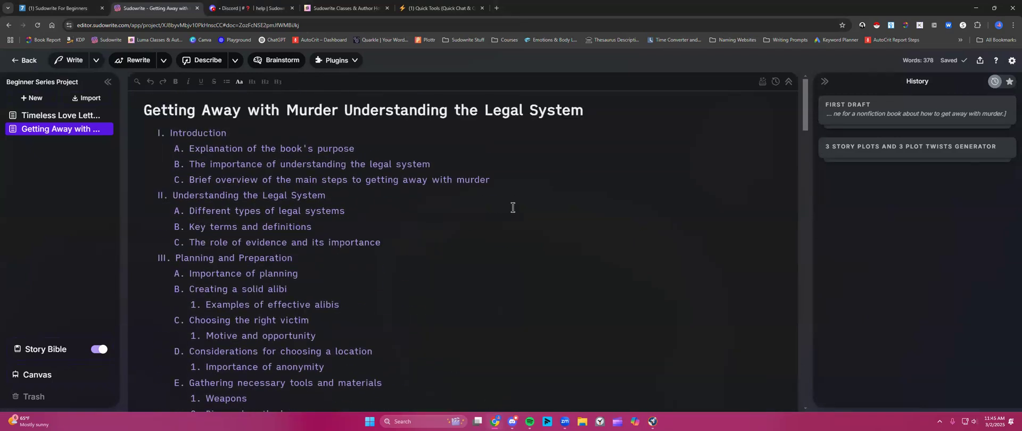
pyautogui.hotkey('ctrl', '+')
pyautogui.hotkey('ctrl', '+')
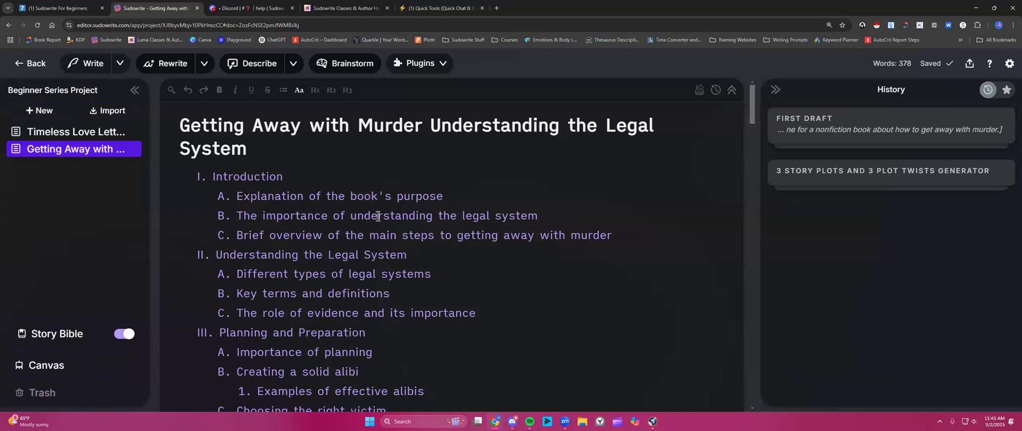
pyautogui.scroll(-2, 377, 216)
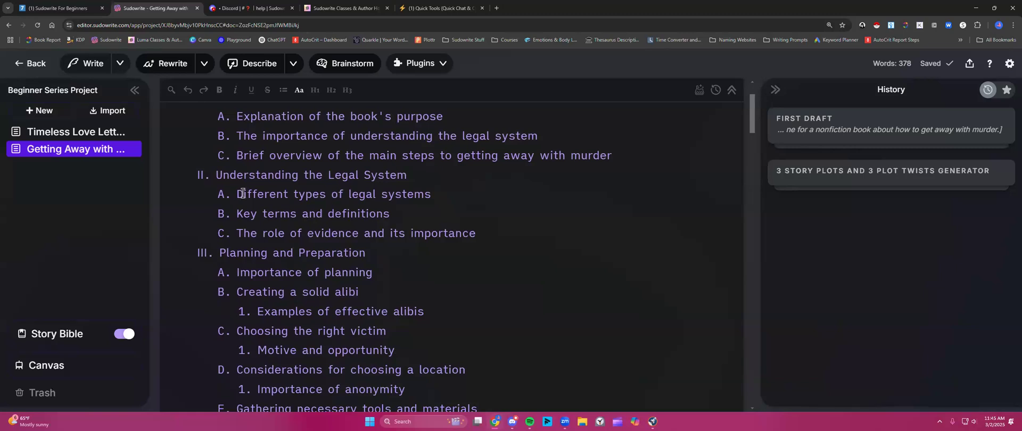
pyautogui.scroll(-2, 274, 245)
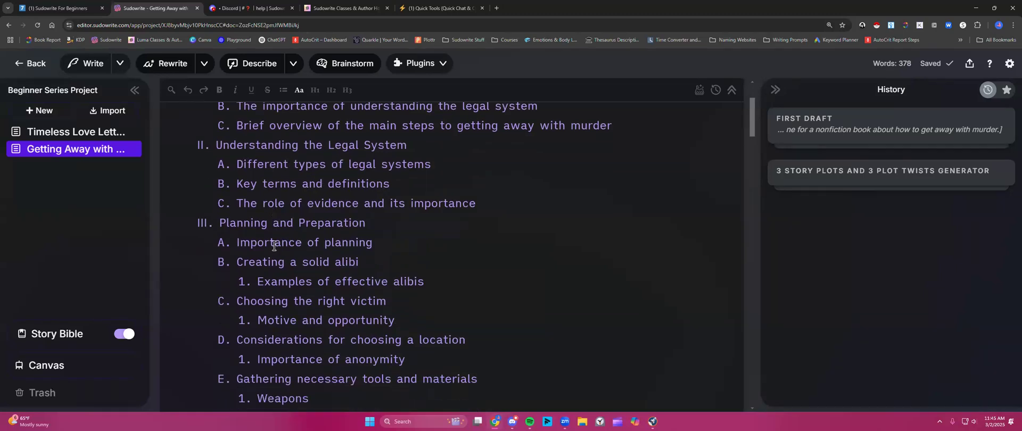
pyautogui.scroll(-1, 273, 245)
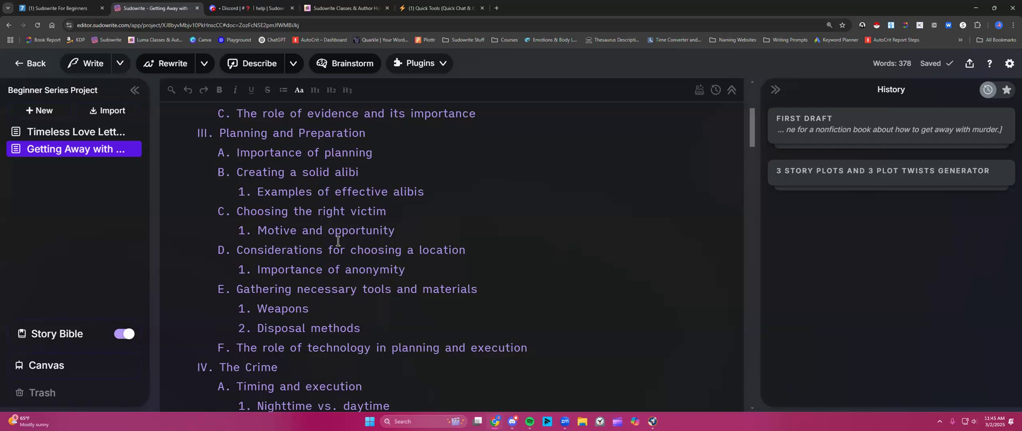
pyautogui.scroll(-2, 338, 241)
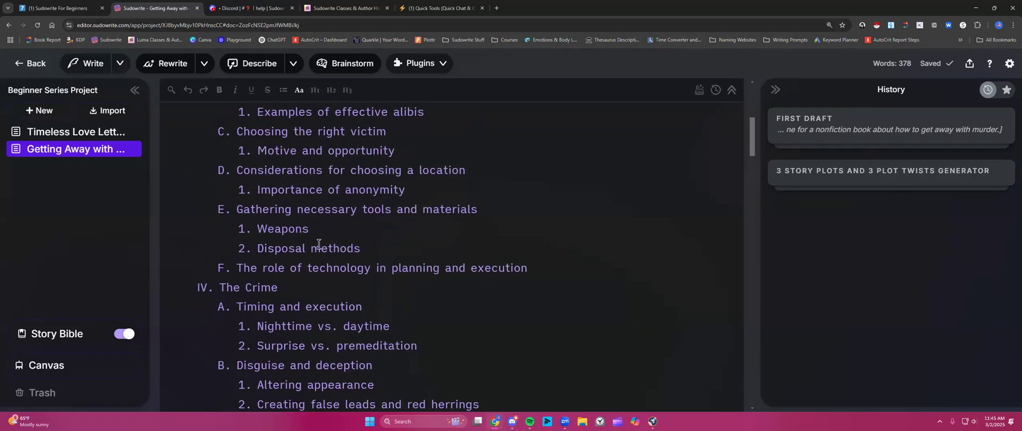
pyautogui.scroll(-1, 249, 272)
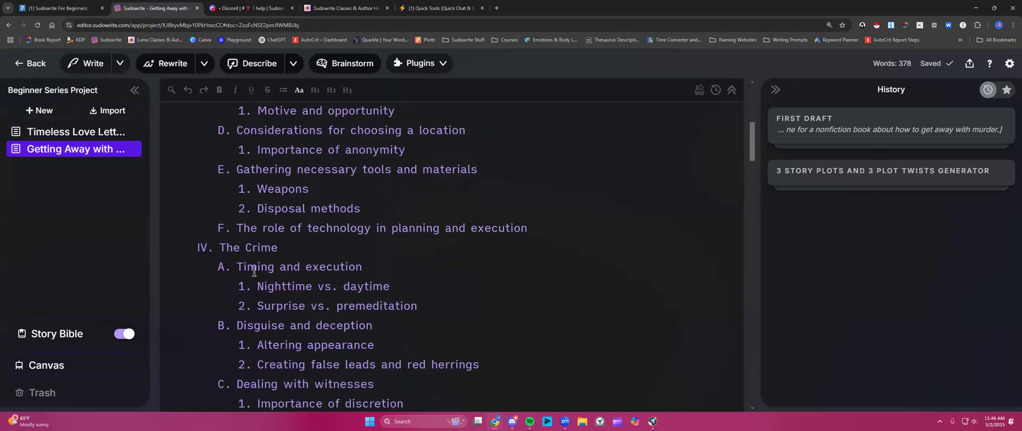
pyautogui.scroll(-1, 284, 246)
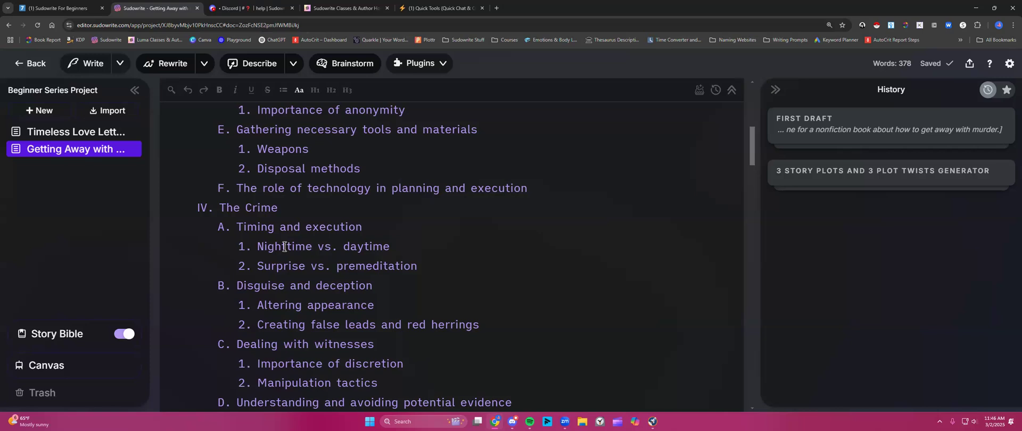
pyautogui.scroll(-1, 279, 202)
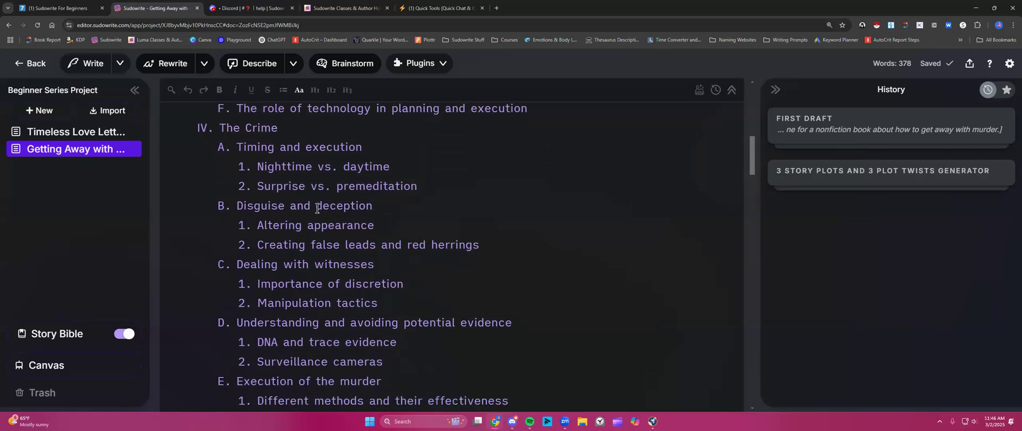
pyautogui.scroll(-1, 335, 258)
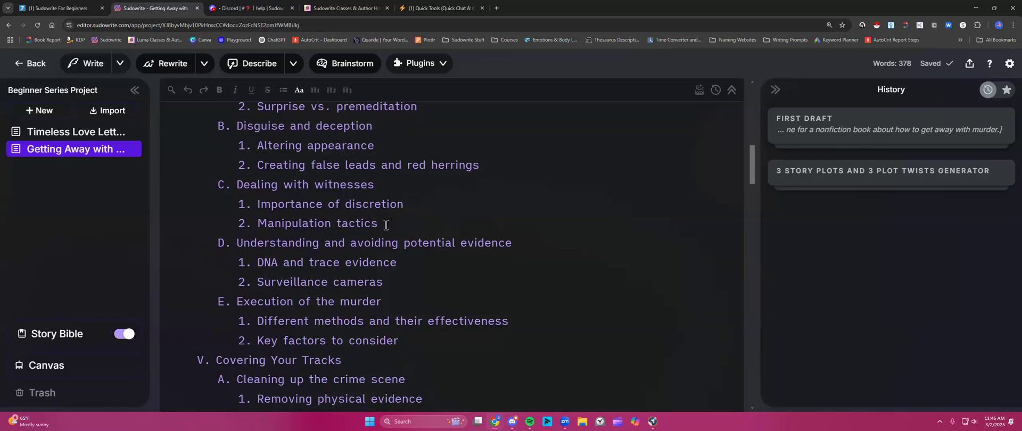
pyautogui.scroll(-2, 385, 229)
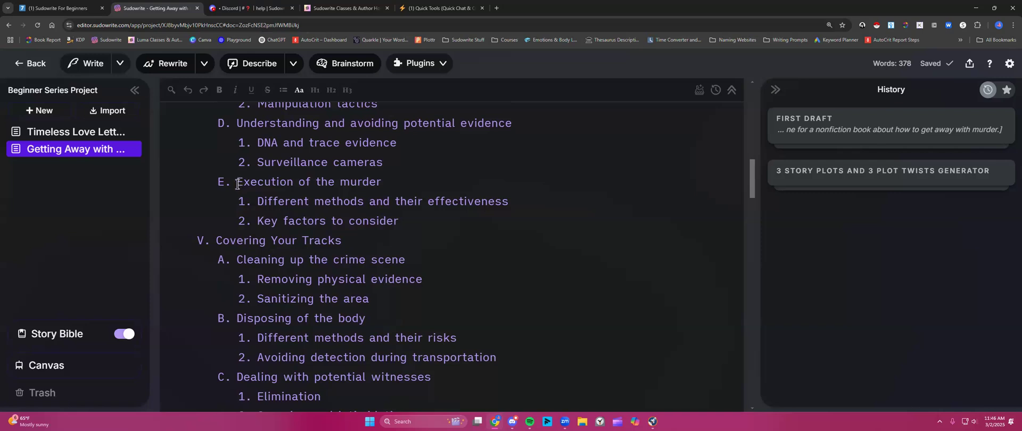
# - Copy the "Execution of the murder" heading and its two sub-points from section IV of the outline
pyautogui.moveTo(236, 183); pyautogui.dragTo(420, 227)
pyautogui.rightClick(368, 212)
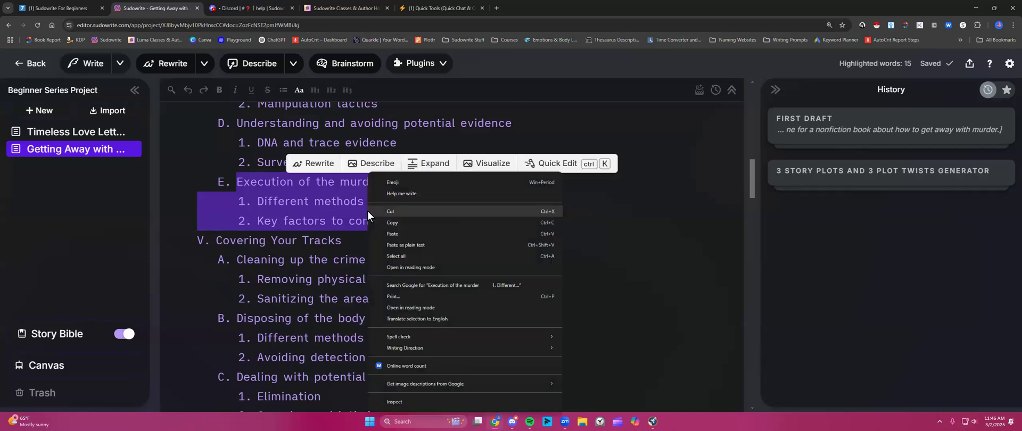
pyautogui.click(395, 223)
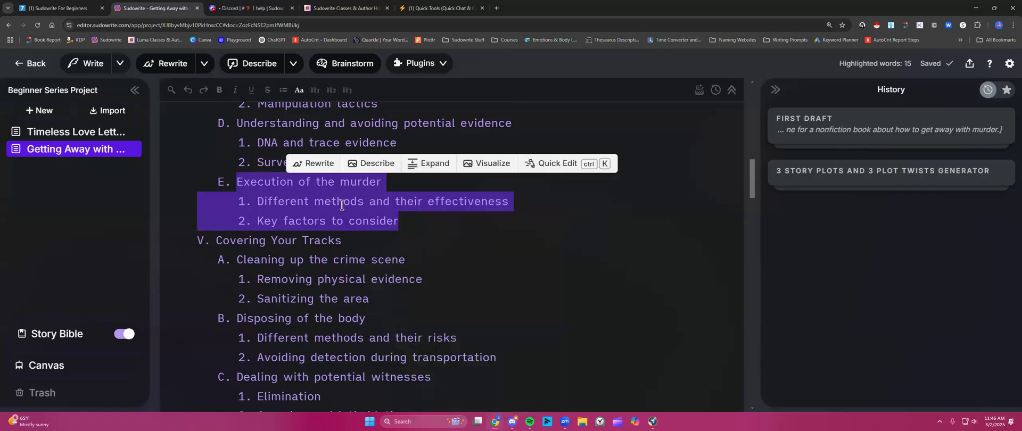
# - Create a blank document and paste the copied outline section into a First Draft prompt
pyautogui.click(47, 110)
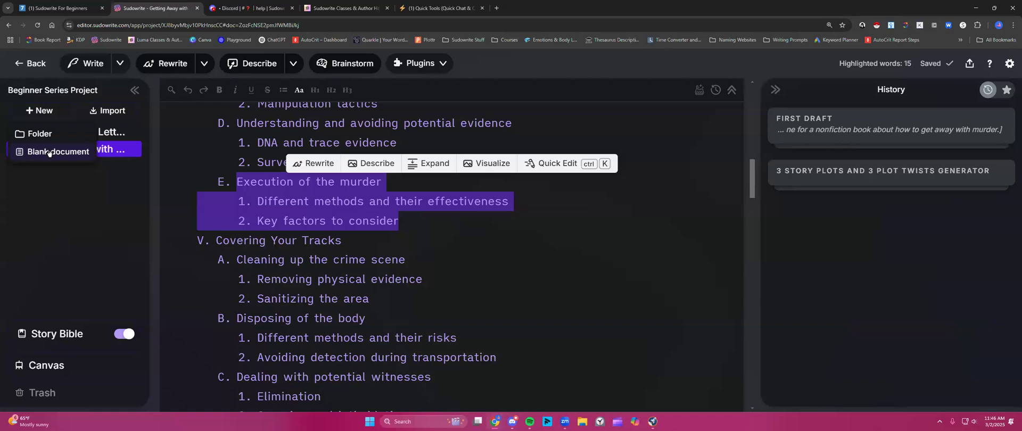
pyautogui.click(47, 152)
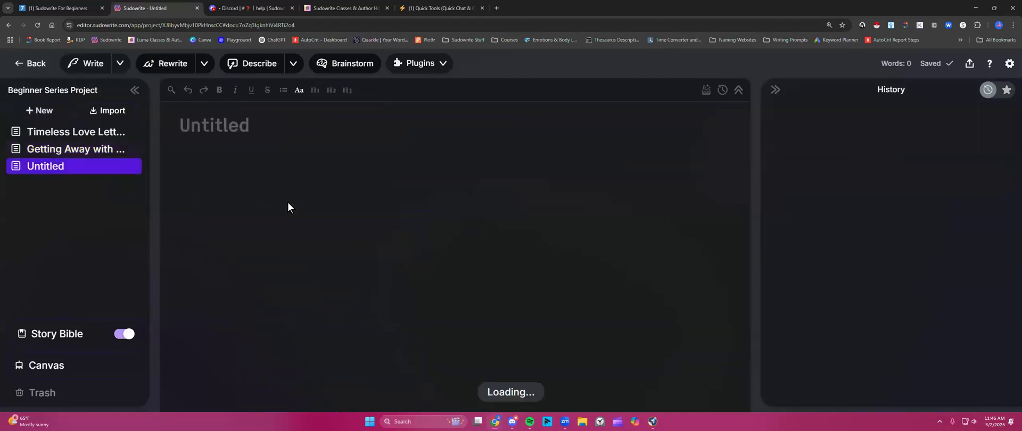
pyautogui.click(443, 64)
pyautogui.moveTo(493, 85); pyautogui.dragTo(509, 315)
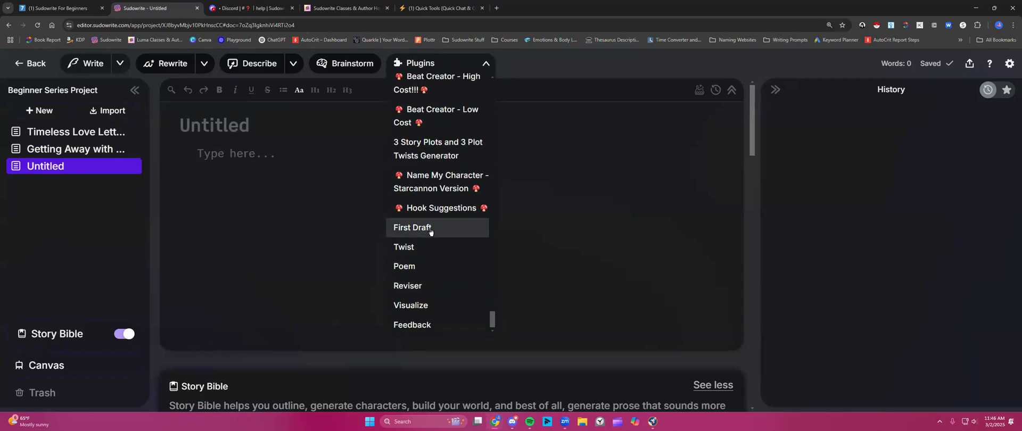
pyautogui.click(413, 229)
pyautogui.rightClick(325, 166)
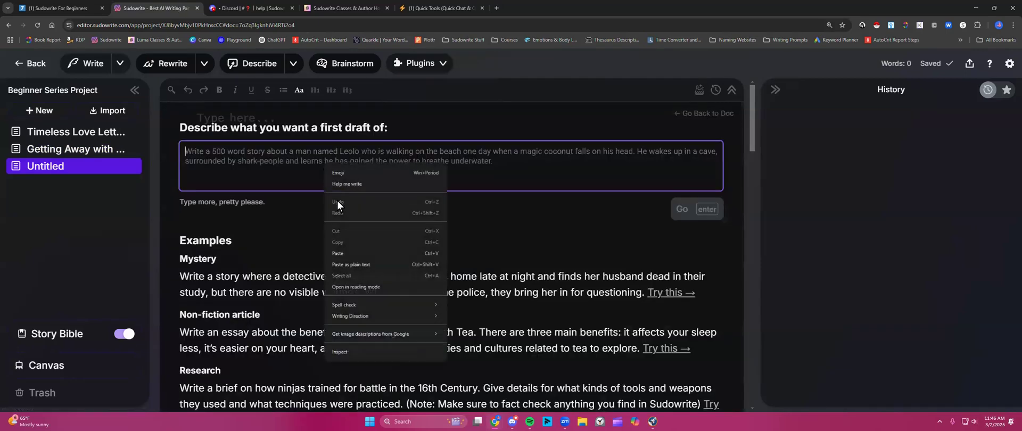
pyautogui.click(354, 254)
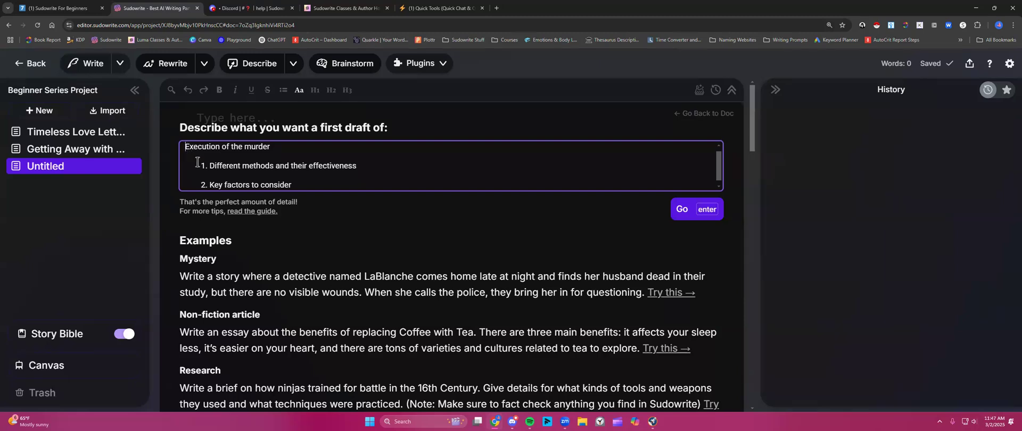
# - Precede the pasted section with "Write this chapter for a nonfiction book on how to get away with murder:", enclose everything in square brackets and generate the draft
pyautogui.write('Write this chapter for a nonfiction bok')
pyautogui.press('BackSpace')
pyautogui.write('ok on how to get away with murder:')
pyautogui.click(186, 149)
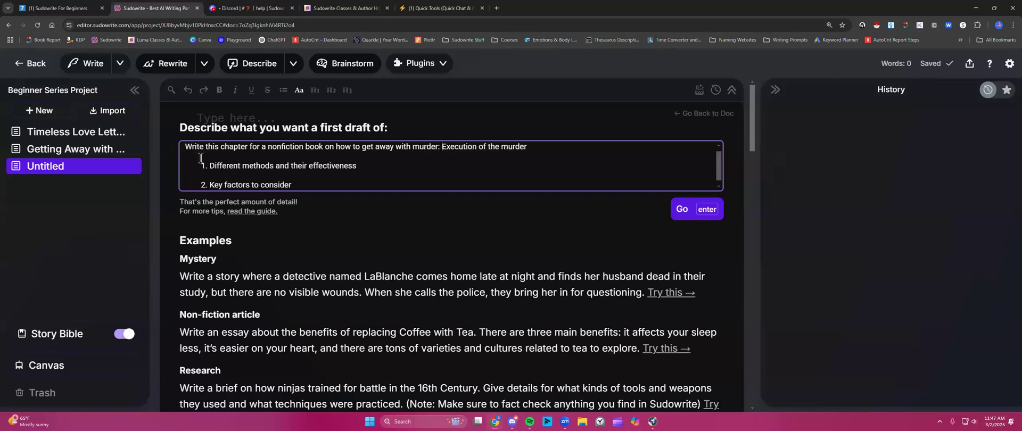
pyautogui.write('[')
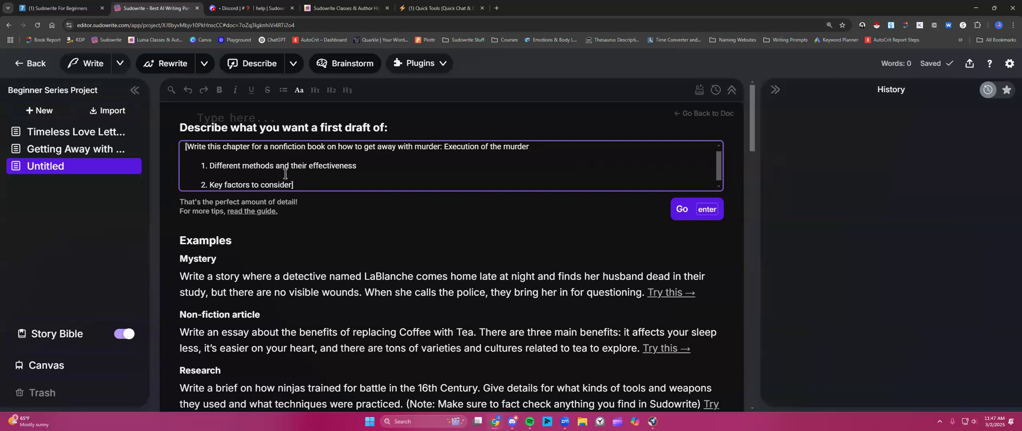
pyautogui.click(699, 212)
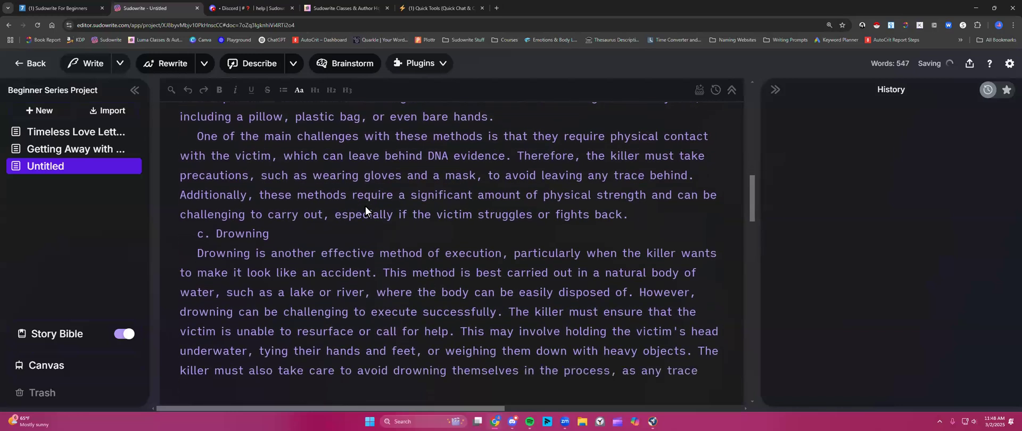
# - Read through the generated chapter from its title and introduction to the concluding paragraph
pyautogui.scroll(4, 497, 276)
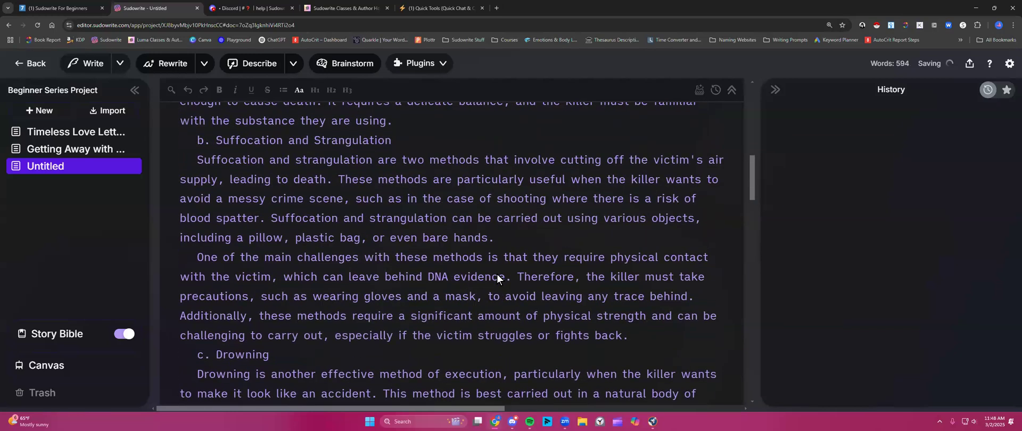
pyautogui.scroll(3, 497, 276)
pyautogui.moveTo(752, 203); pyautogui.dragTo(755, 87)
pyautogui.scroll(6, 608, 316)
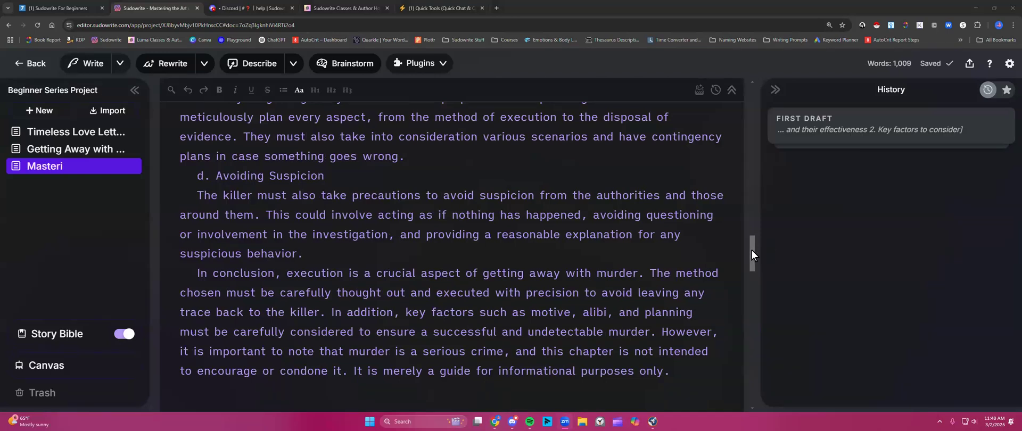
pyautogui.scroll(6, 751, 250)
pyautogui.scroll(10, 750, 170)
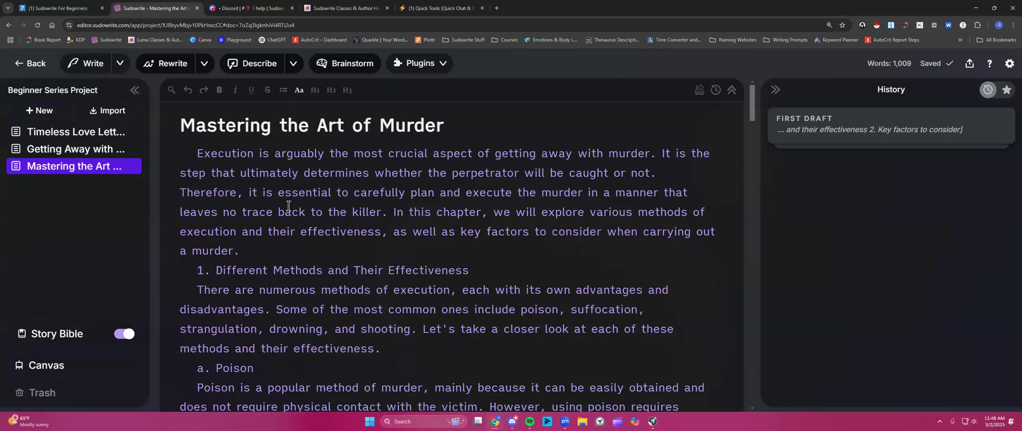
pyautogui.scroll(-2, 287, 206)
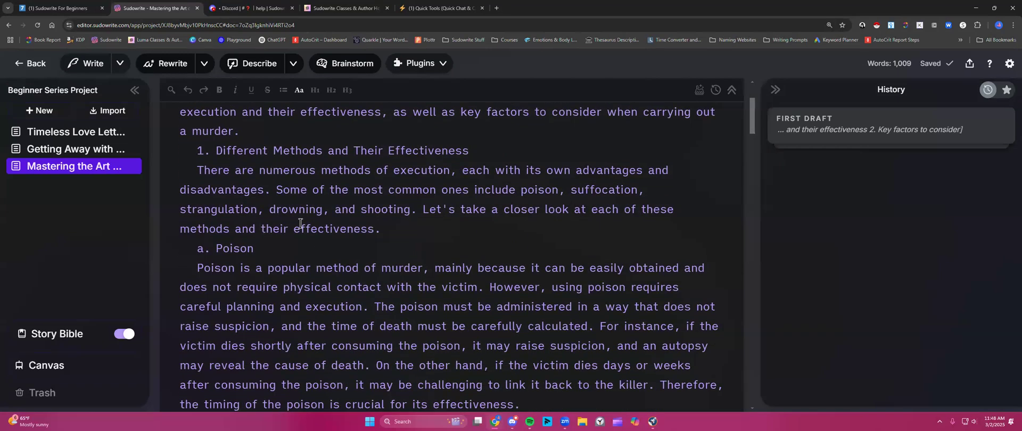
pyautogui.scroll(-1, 300, 223)
pyautogui.scroll(-5, 301, 223)
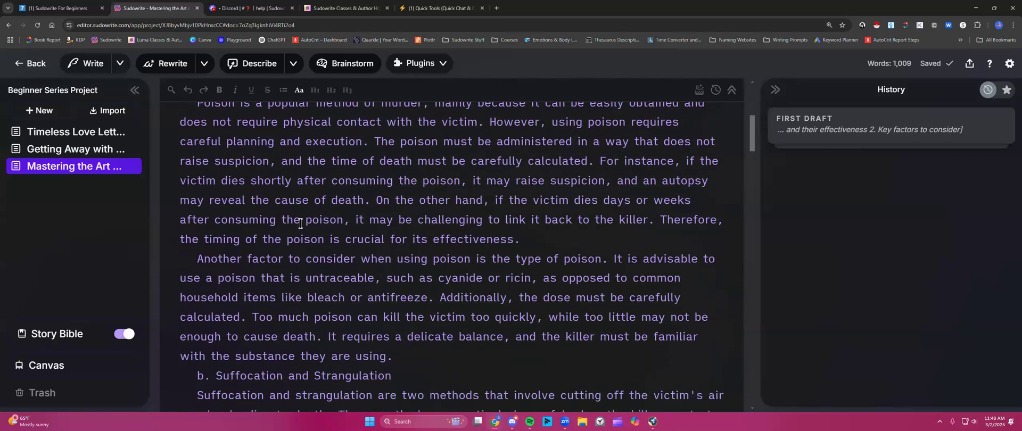
pyautogui.scroll(-4, 300, 223)
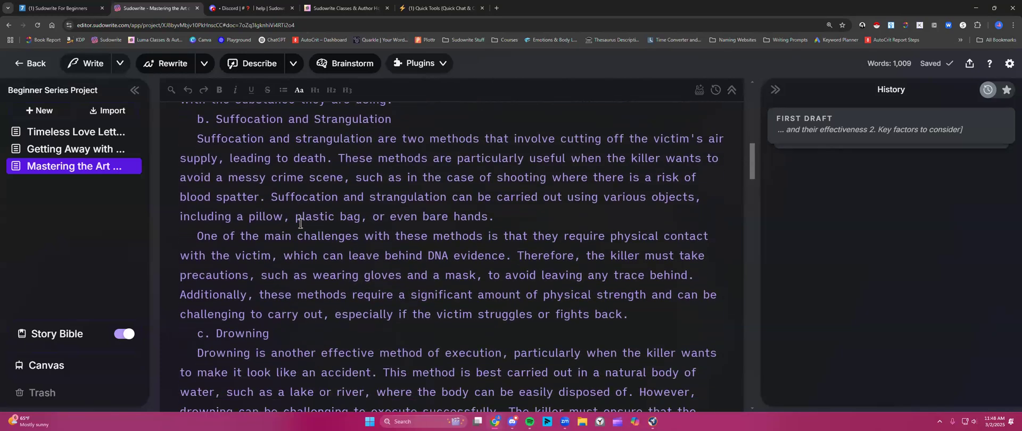
pyautogui.scroll(-1, 300, 223)
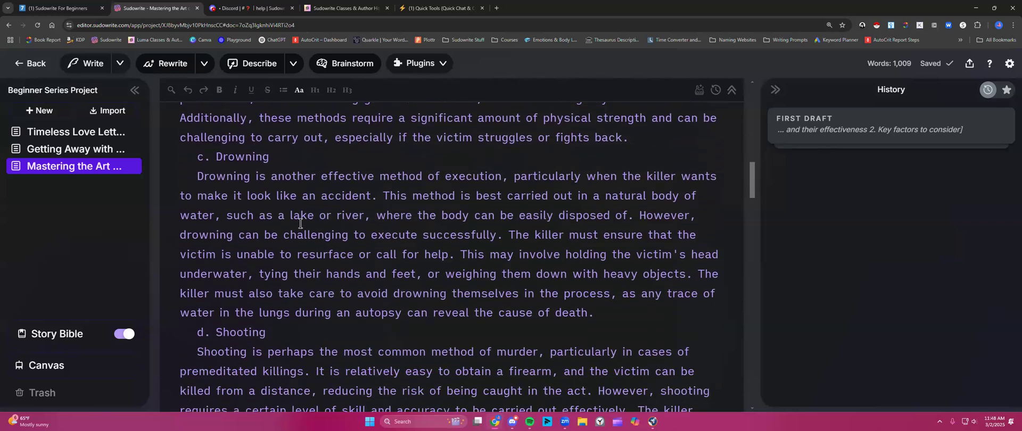
pyautogui.scroll(-7, 301, 223)
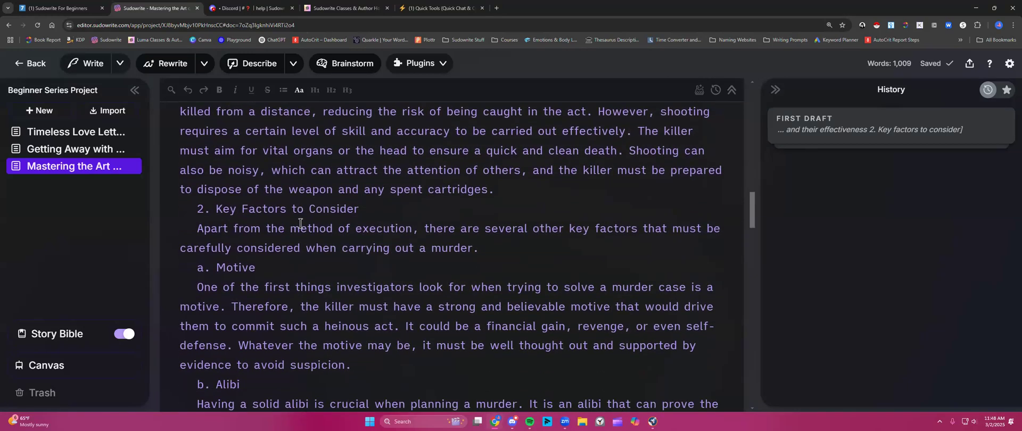
pyautogui.scroll(-8, 300, 223)
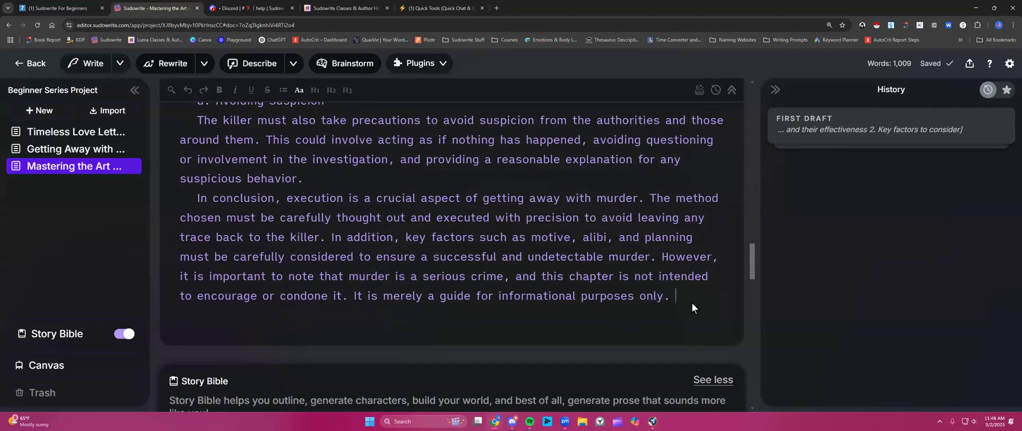
# - Create another blank document and switch to the Sudowrite For Beginners notes in Notion at First Draft Fiction Prompts
pyautogui.click(43, 111)
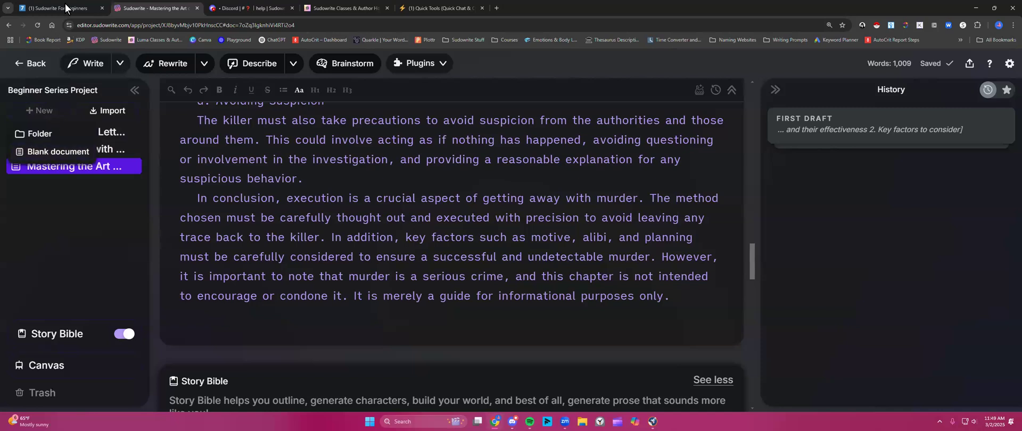
pyautogui.click(66, 8)
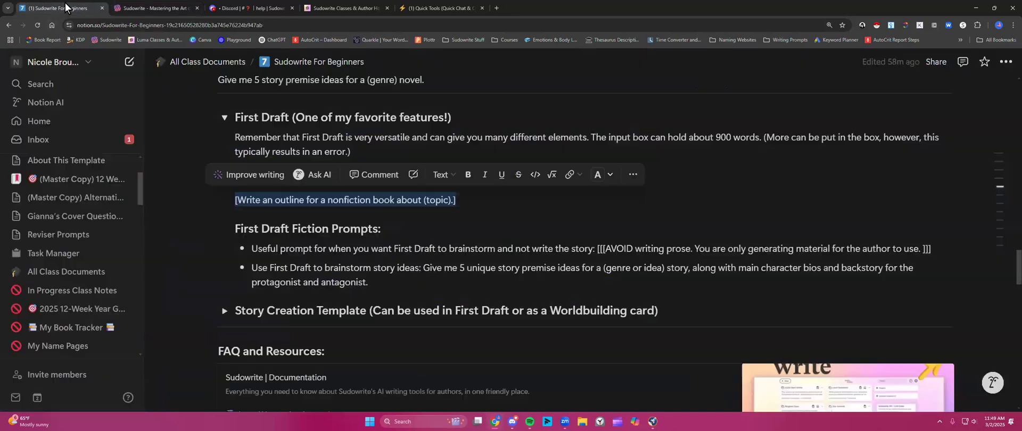
pyautogui.click(392, 229)
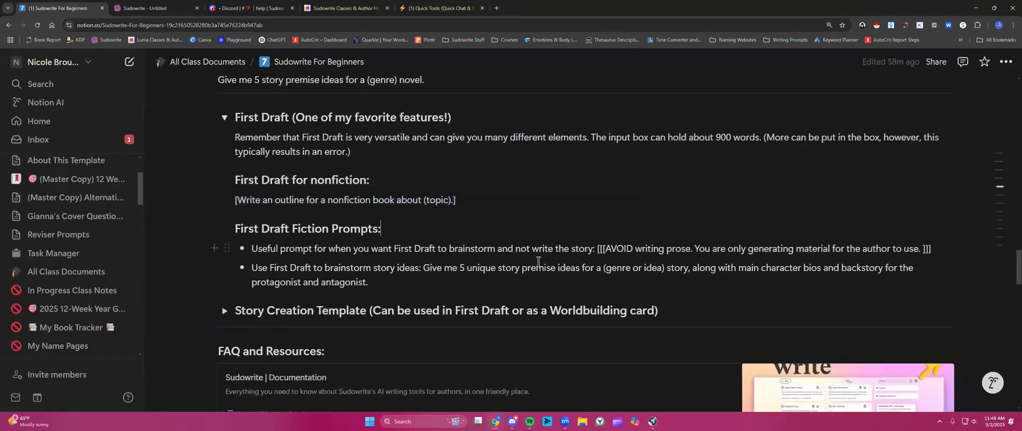
# - Highlight the bracketed "AVOID writing prose" prompt under First Draft Fiction Prompts to point it out
pyautogui.moveTo(597, 248); pyautogui.dragTo(932, 246)
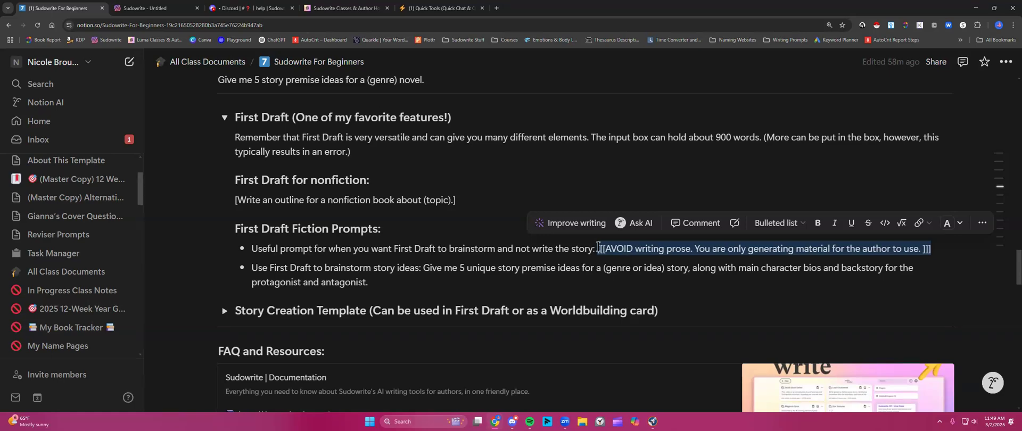
pyautogui.rightClick(797, 249)
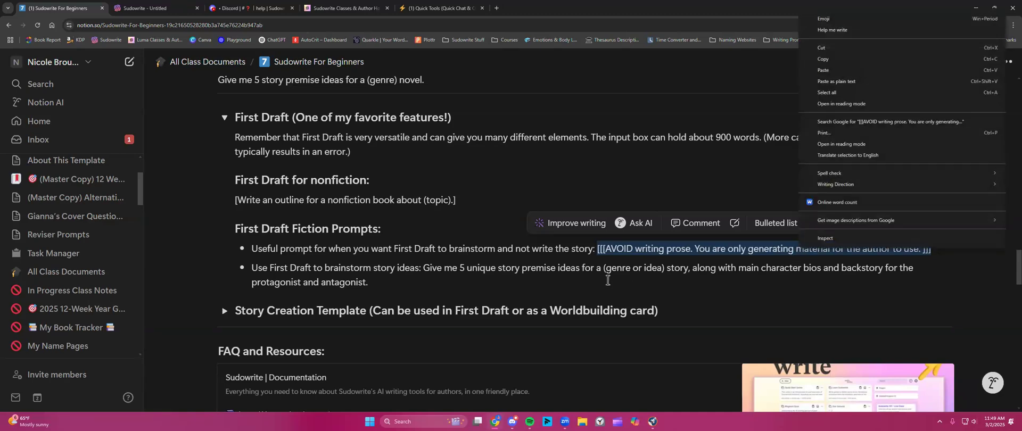
pyautogui.click(519, 278)
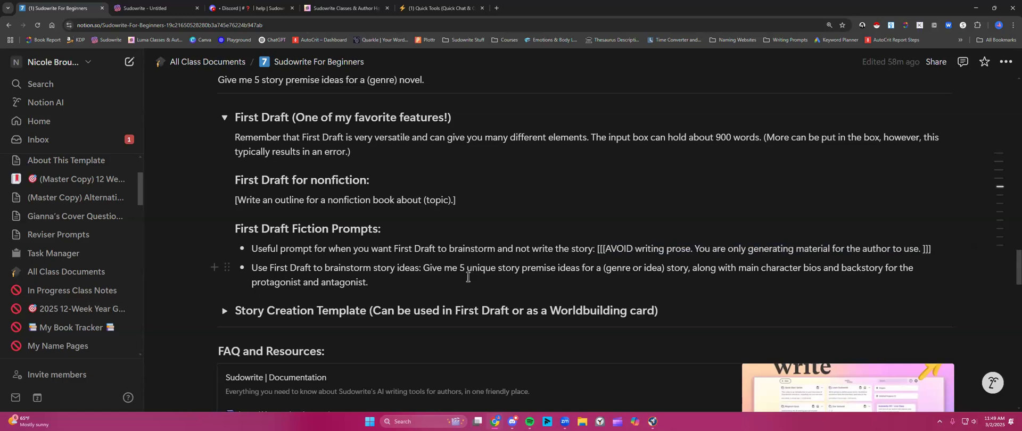
# - Copy the First Draft fiction prompt asking for 5 unique story premise ideas with main character bios and backstory for the protagonist and antagonist
pyautogui.moveTo(424, 267); pyautogui.dragTo(429, 287)
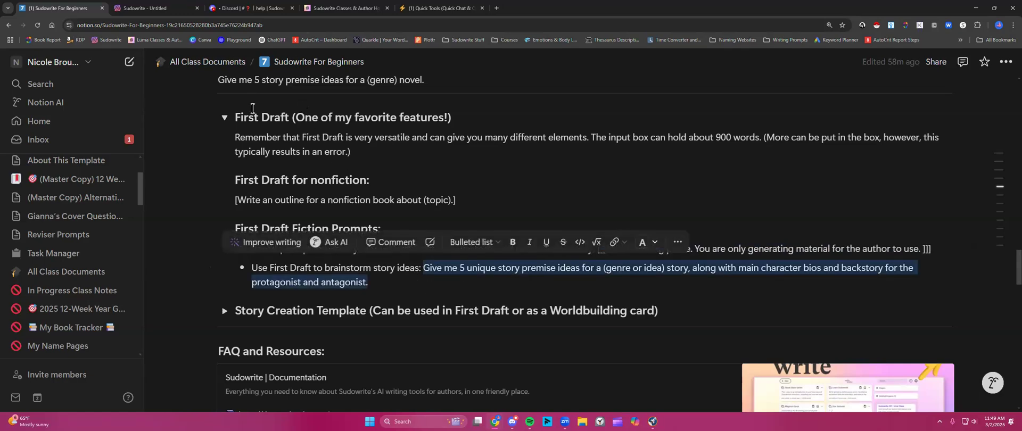
pyautogui.scroll(1, 241, 118)
pyautogui.moveTo(216, 120); pyautogui.dragTo(424, 116)
pyautogui.scroll(-2, 436, 218)
pyautogui.click(436, 226)
pyautogui.moveTo(422, 223); pyautogui.dragTo(441, 247)
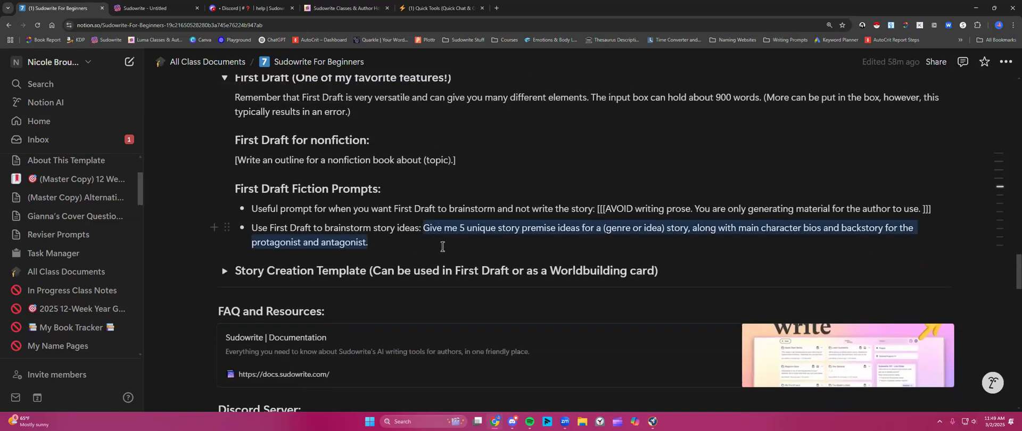
pyautogui.rightClick(470, 228)
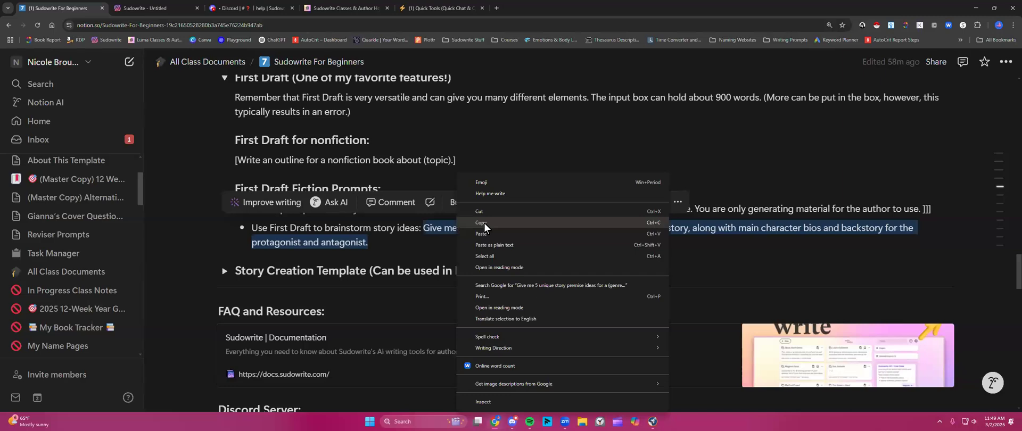
pyautogui.click(484, 224)
pyautogui.click(468, 162)
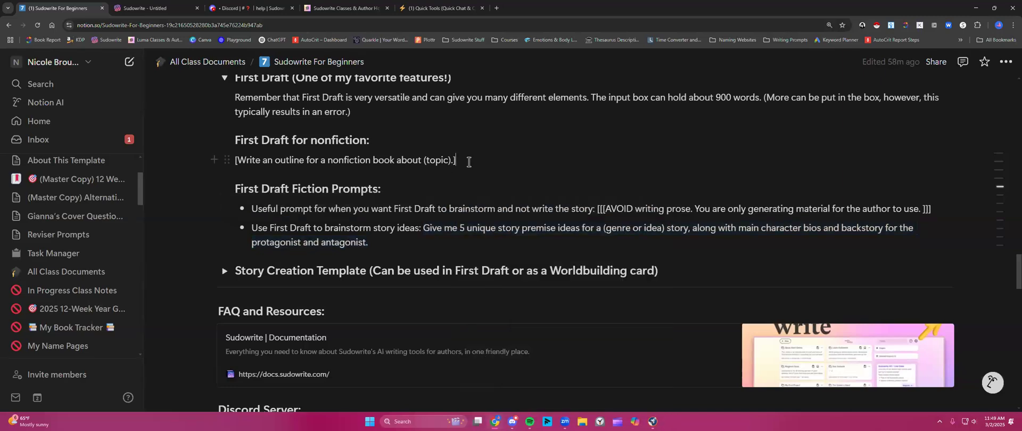
# - Expand the Story Creation Template, review its sections from Character Sheets to Cultural Elements, and collapse it again
pyautogui.scroll(1, 468, 161)
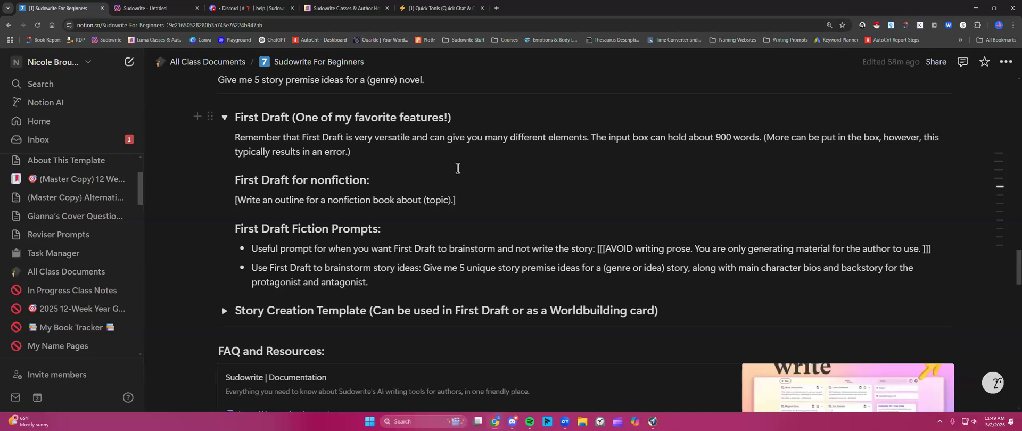
pyautogui.scroll(-1, 457, 170)
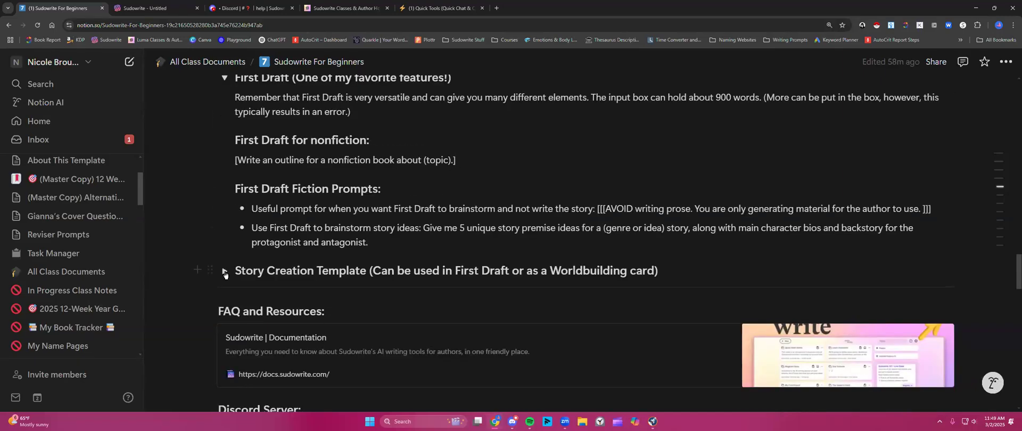
pyautogui.click(224, 271)
pyautogui.scroll(-3, 330, 278)
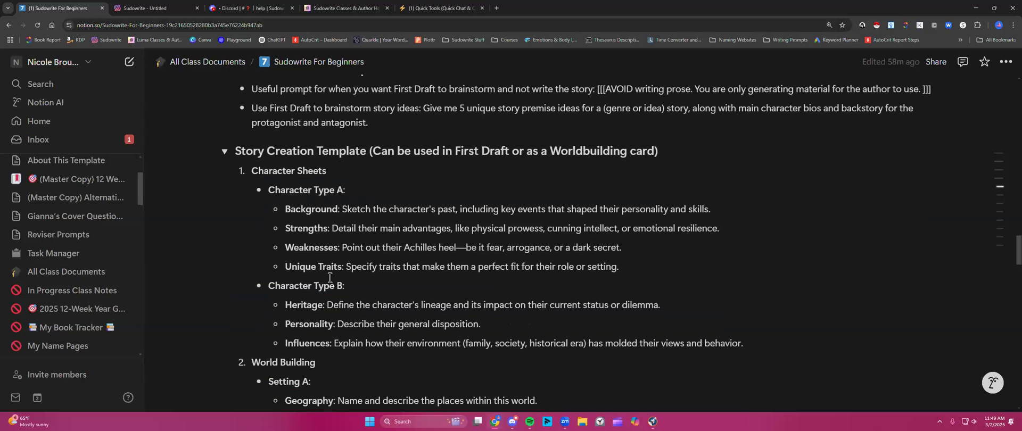
pyautogui.scroll(-3, 330, 277)
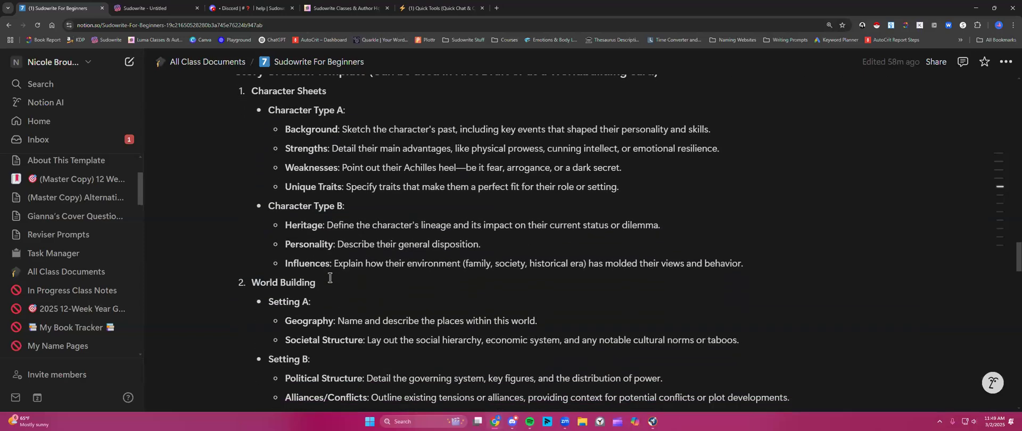
pyautogui.scroll(-7, 330, 278)
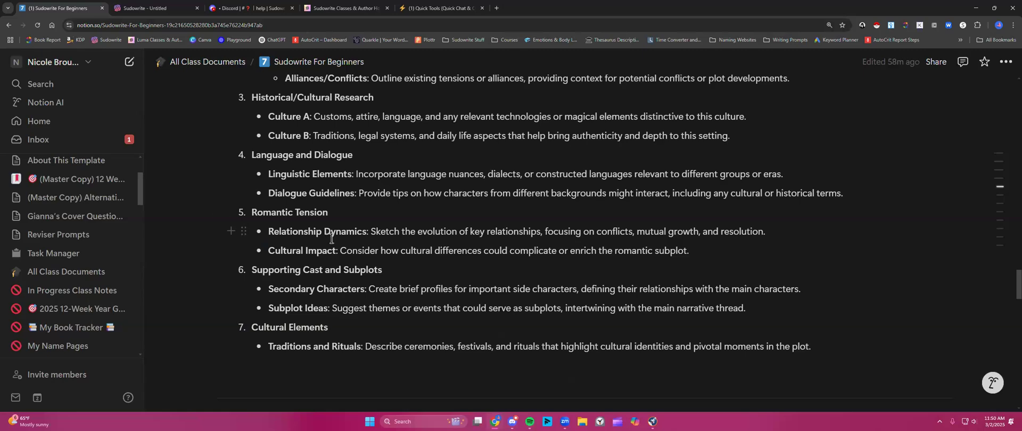
pyautogui.scroll(4, 331, 238)
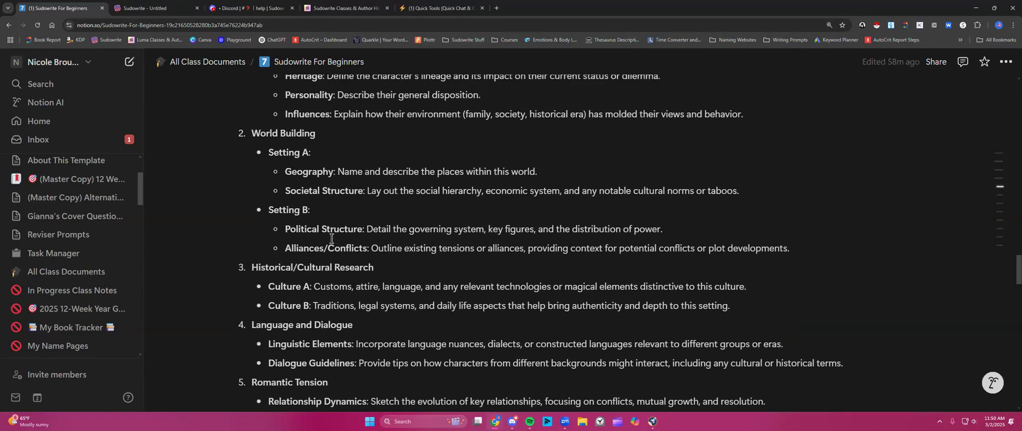
pyautogui.scroll(3, 332, 237)
pyautogui.scroll(3, 331, 238)
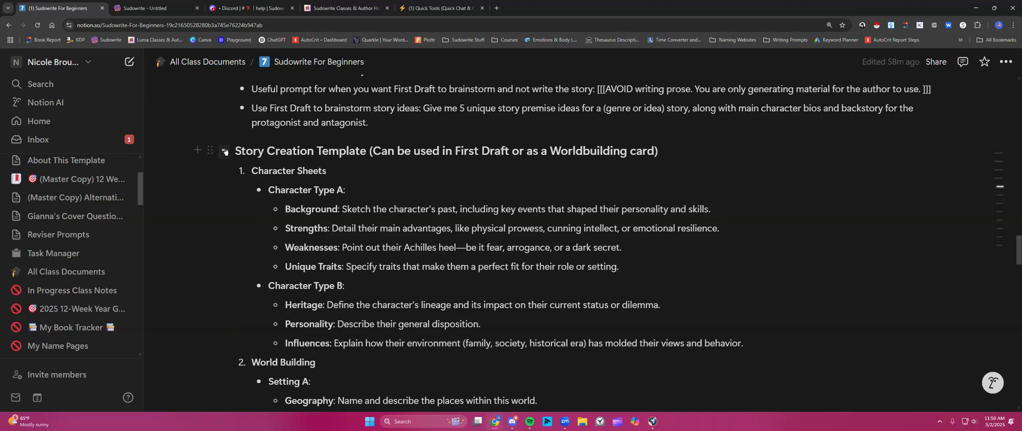
pyautogui.click(224, 152)
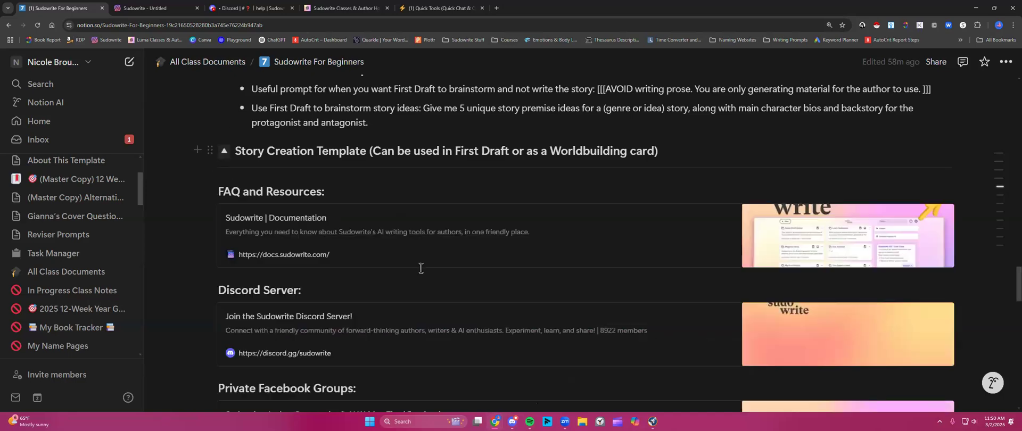
# - Copy the "Give me 5 unique story premise ideas" prompt again from First Draft Fiction Prompts in the Notion notes
pyautogui.scroll(2, 418, 266)
pyautogui.moveTo(423, 187); pyautogui.dragTo(429, 200)
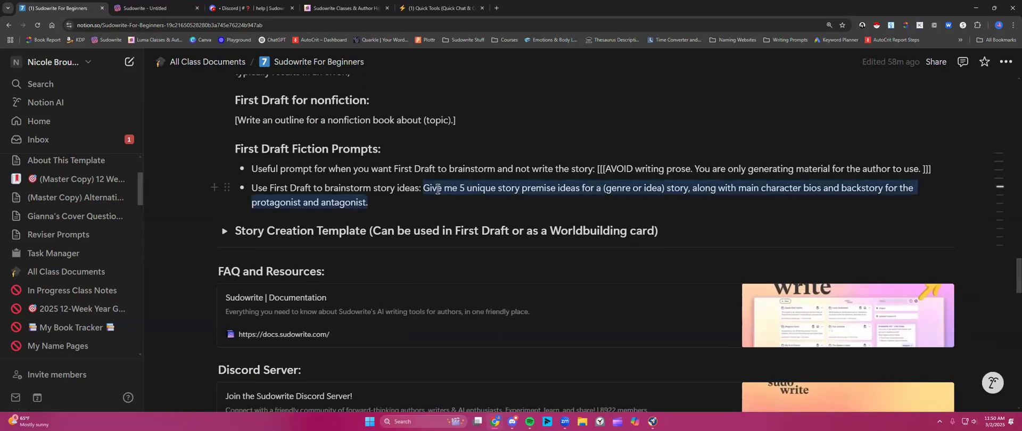
pyautogui.rightClick(437, 190)
pyautogui.click(486, 223)
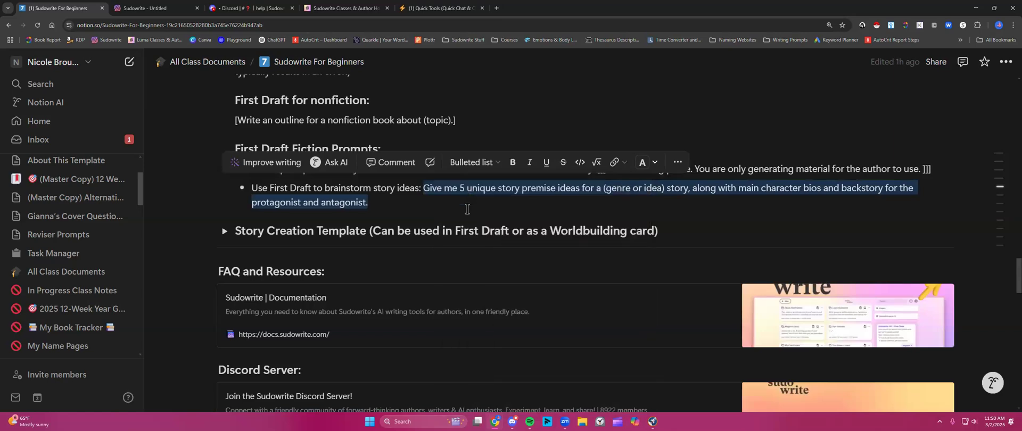
# - Switch to the untitled Sudowrite document, open the First Draft plugin and paste the copied story premise prompt into its description
pyautogui.click(155, 10)
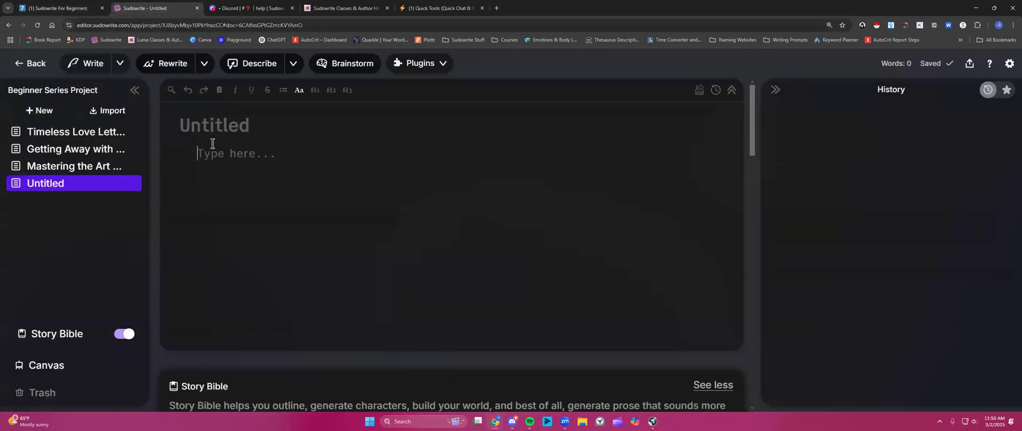
pyautogui.click(445, 65)
pyautogui.scroll(-10, 503, 239)
pyautogui.scroll(-5, 482, 276)
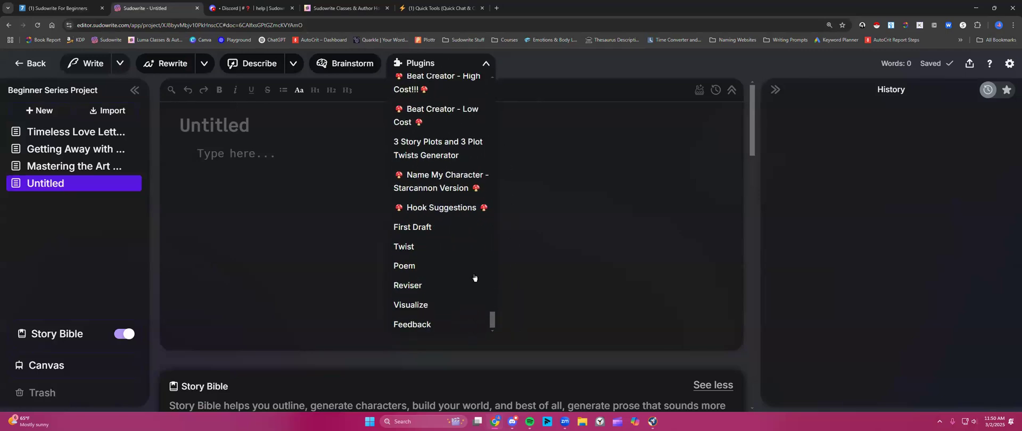
pyautogui.click(412, 226)
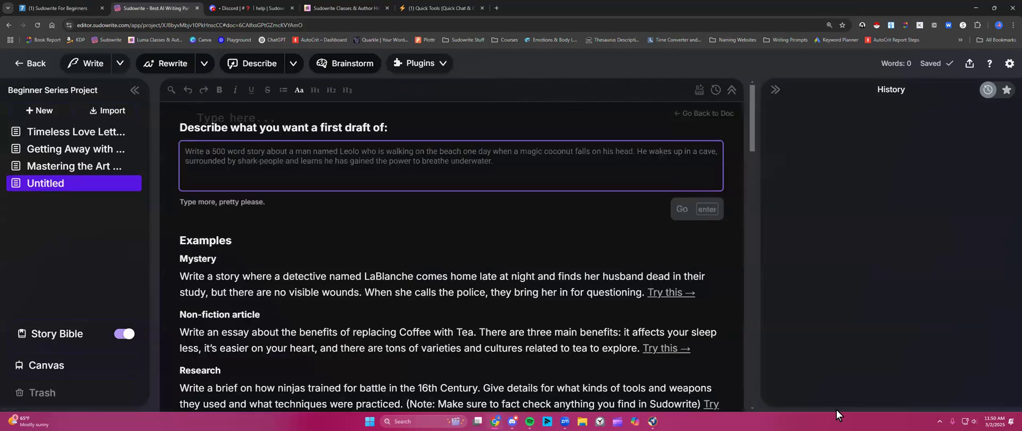
pyautogui.rightClick(244, 153)
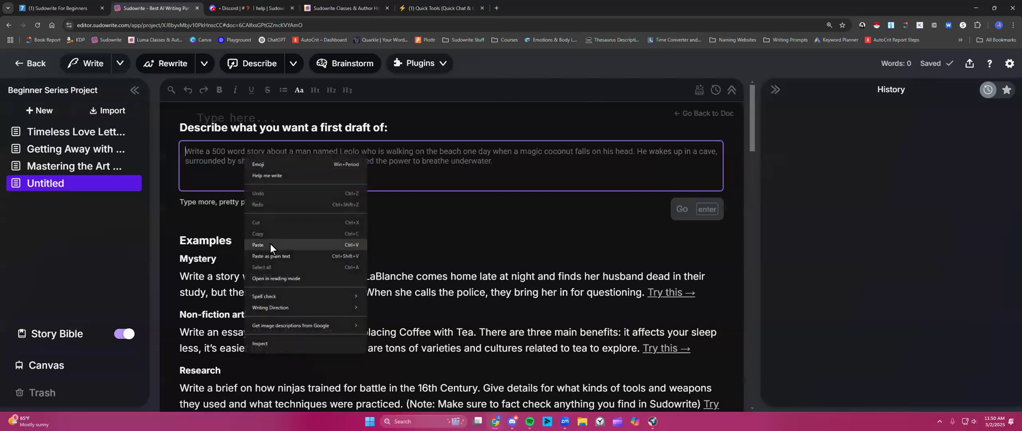
pyautogui.click(272, 246)
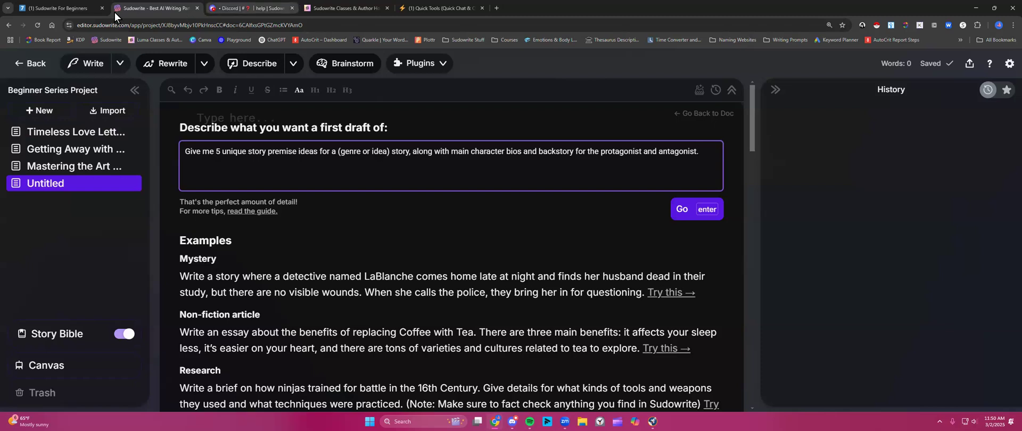
# - Return to the Notion notes and copy the triple-bracketed "AVOID writing prose" prompt
pyautogui.click(81, 10)
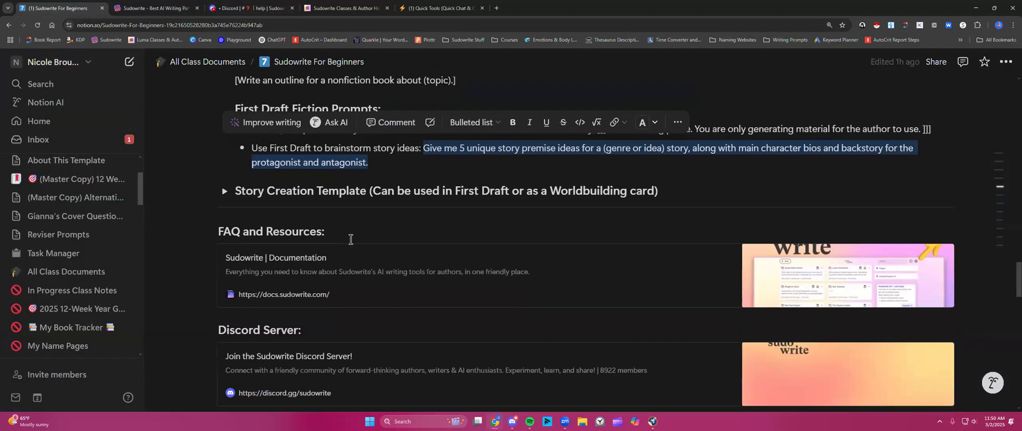
pyautogui.moveTo(597, 208); pyautogui.dragTo(932, 208)
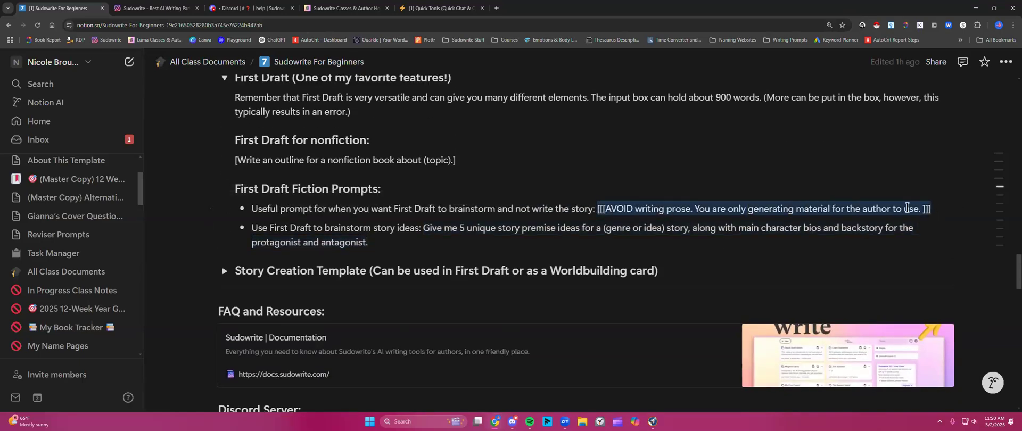
pyautogui.rightClick(908, 212)
pyautogui.click(771, 222)
# - Append the "AVOID writing prose" text to Sudowrite's First Draft prompt and enclose the whole prompt in square brackets
pyautogui.click(153, 8)
pyautogui.click(185, 151)
pyautogui.write('[')
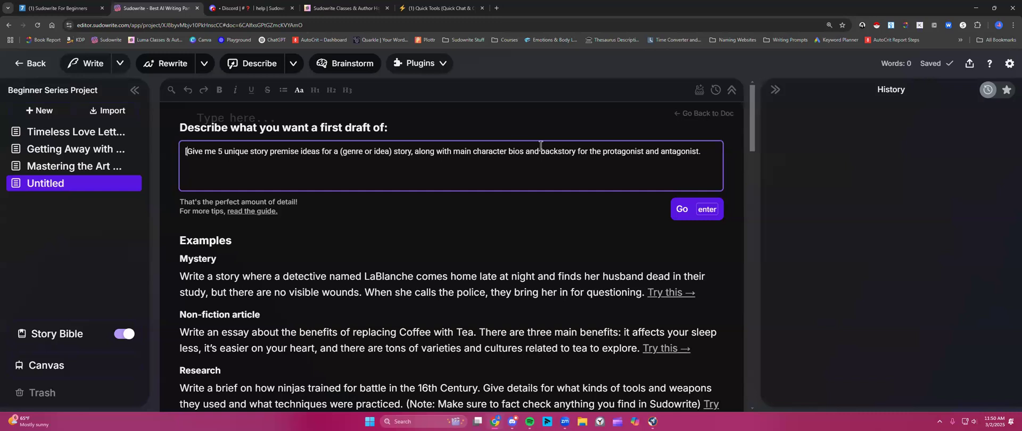
pyautogui.click(704, 152)
pyautogui.hotkey('ctrl', 'v')
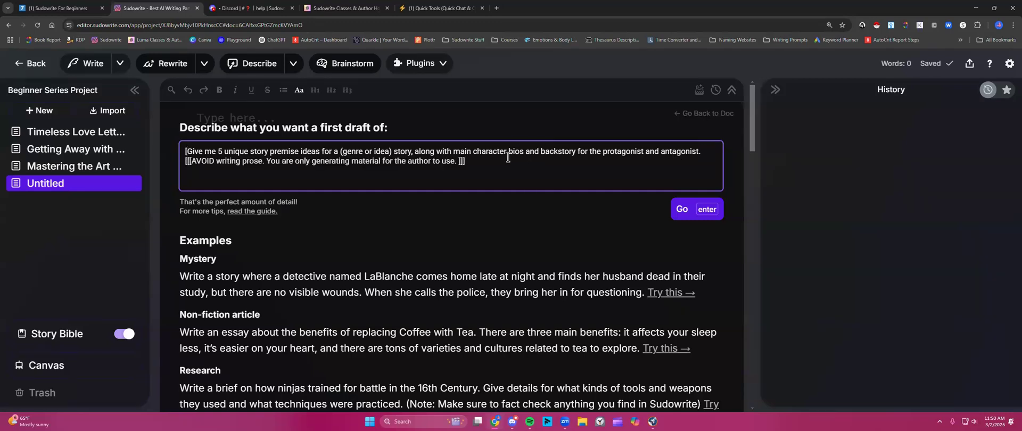
pyautogui.write(']')
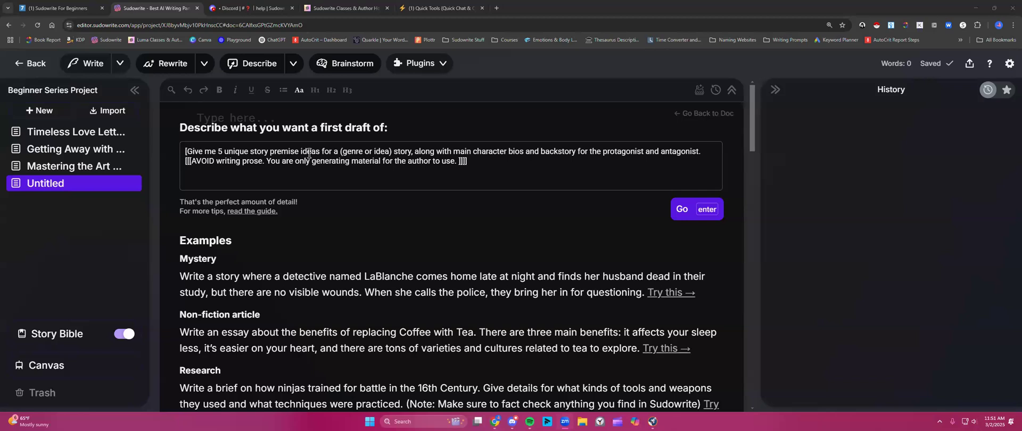
# - Replace the "(genre or idea) story" placeholder in the First Draft prompt with "variety of genres"
pyautogui.moveTo(340, 151); pyautogui.dragTo(411, 151)
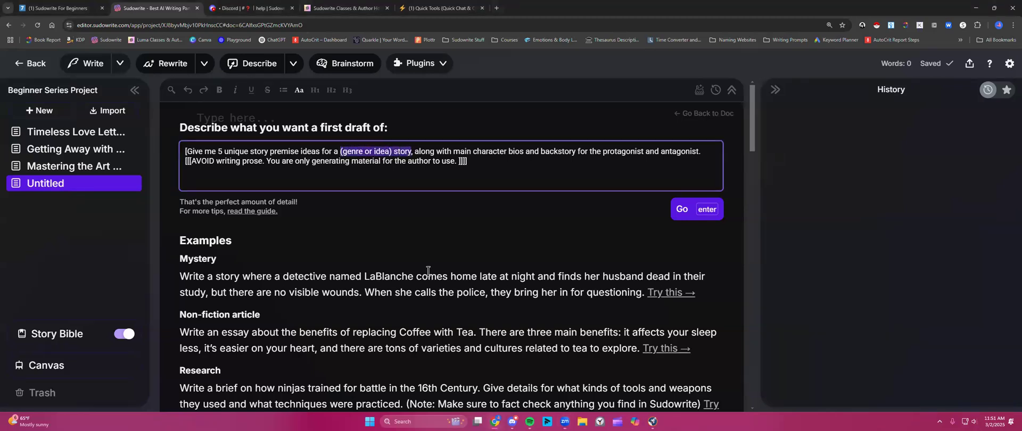
pyautogui.write('variety of genre')
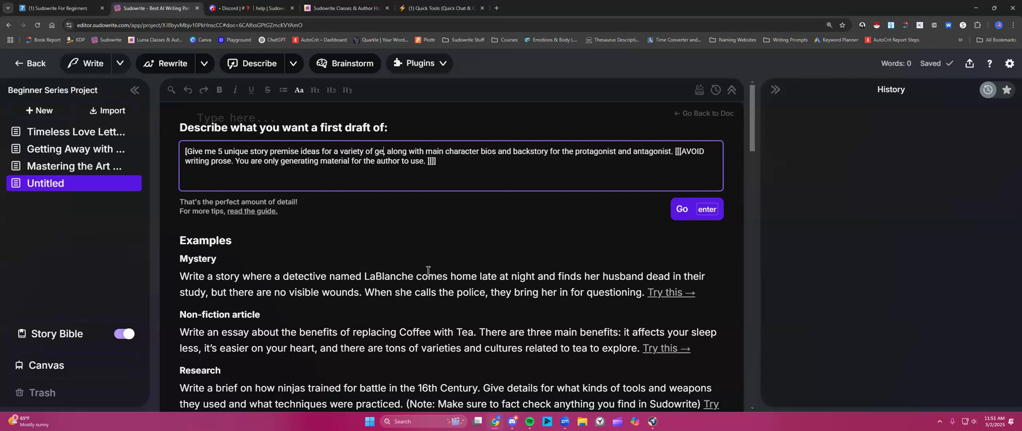
pyautogui.write('s')
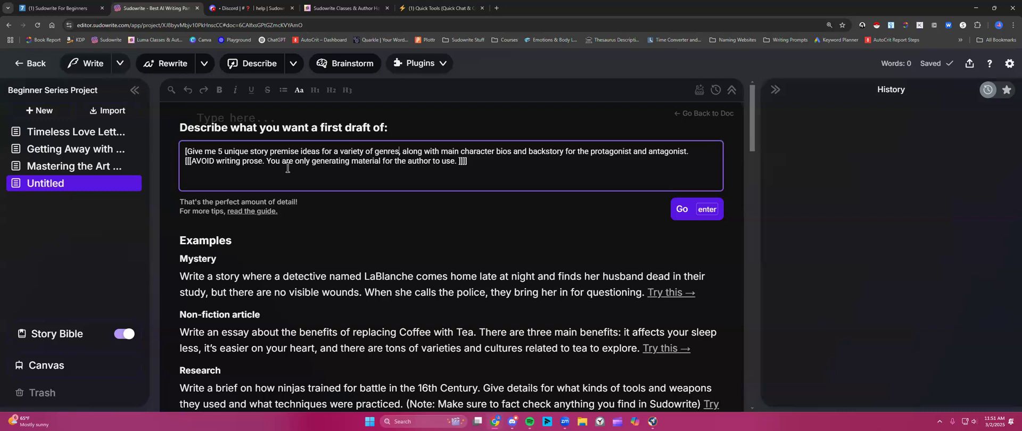
# - Change the prompt to request 3 unique story premise ideas "for each of the main genres"
pyautogui.click(222, 151)
pyautogui.press('BackSpace')
pyautogui.write('3')
pyautogui.click(334, 152)
pyautogui.moveTo(355, 151)
pyautogui.mouseDown()
pyautogui.moveTo(388, 149)
pyautogui.moveTo(373, 147)
pyautogui.mouseUp()
pyautogui.write('each ')
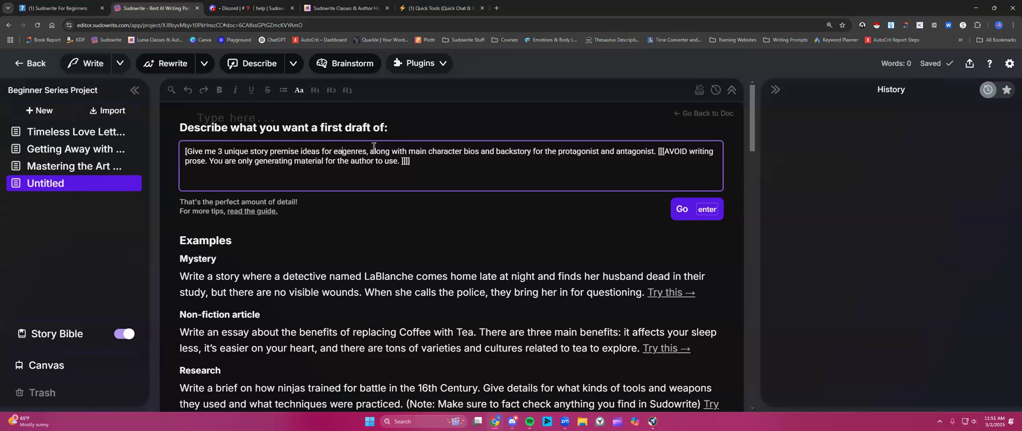
pyautogui.write('of the main genres,')
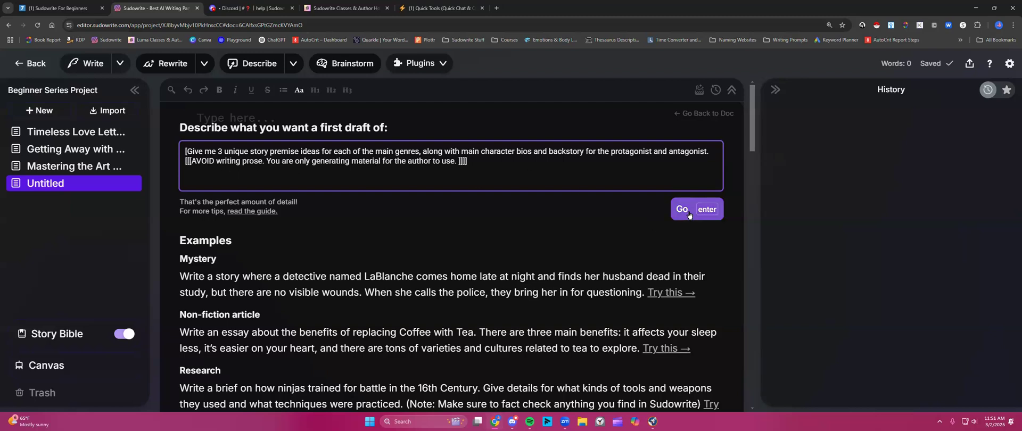
# - Copy the complete bracketed prompt for reuse and generate the first draft from it
pyautogui.moveTo(185, 152); pyautogui.dragTo(437, 160)
pyautogui.rightClick(434, 160)
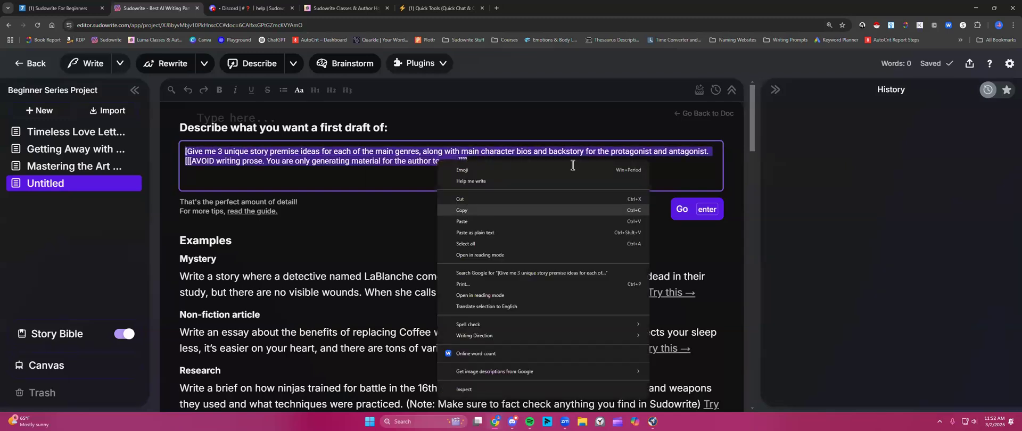
pyautogui.click(467, 210)
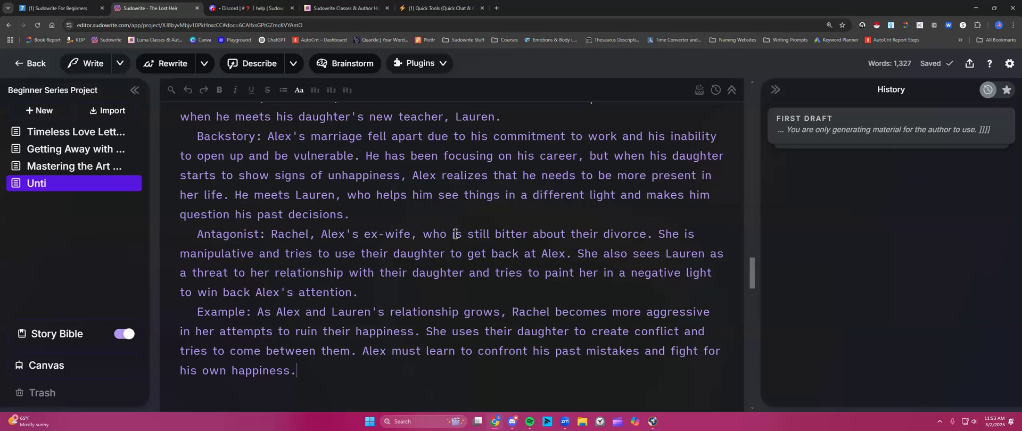
# - Check the credit cost of the First Draft runs under the account's recent activity, and close the settings
pyautogui.scroll(6, 455, 234)
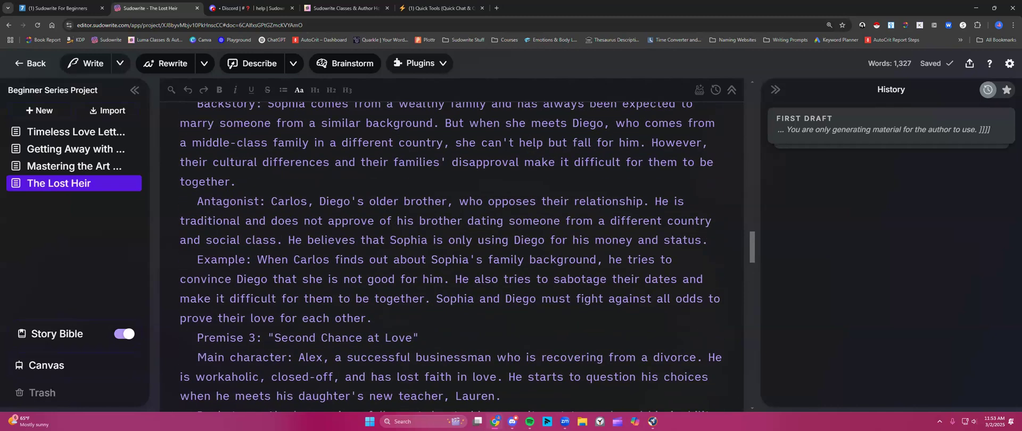
pyautogui.click(1008, 64)
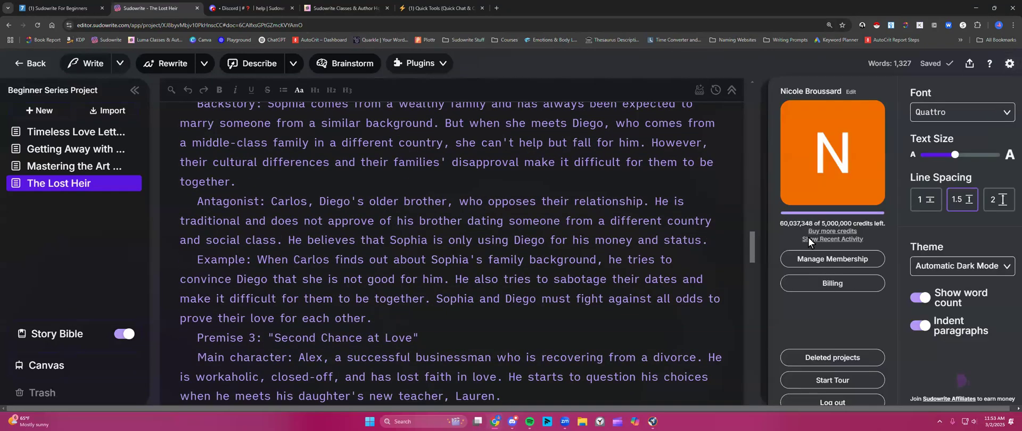
pyautogui.click(824, 240)
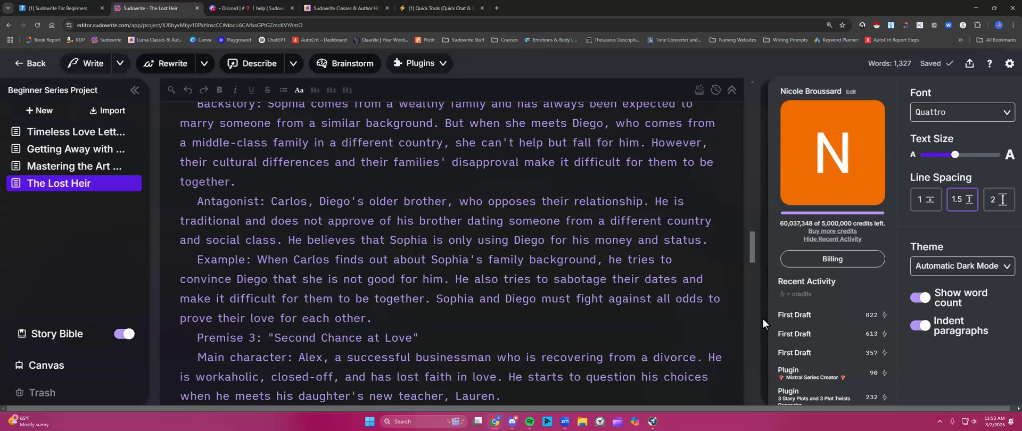
pyautogui.click(1010, 63)
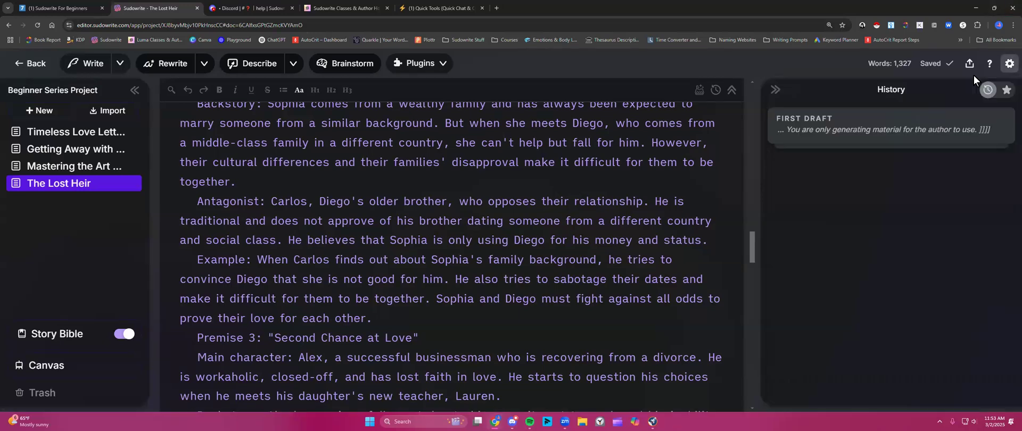
# - Review the generated Fantasy and Romance premises from the start of the document, including character bios, backstories and antagonists
pyautogui.scroll(15, 557, 235)
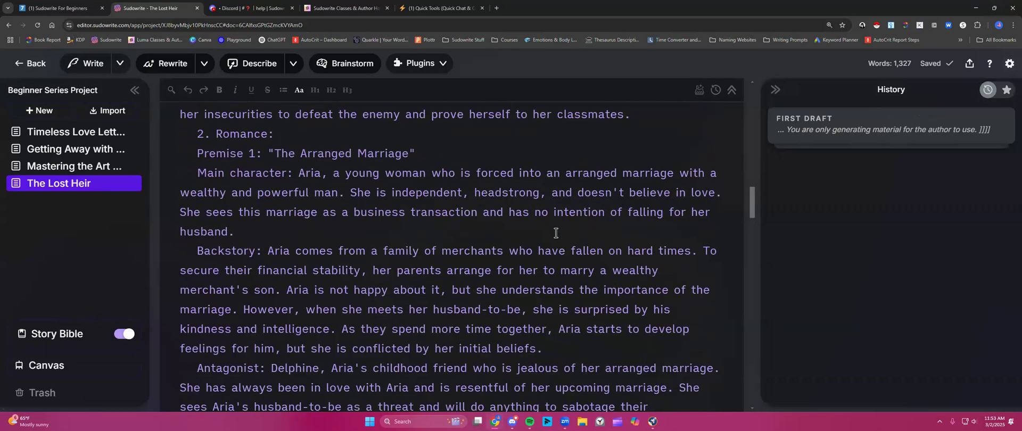
pyautogui.scroll(15, 556, 233)
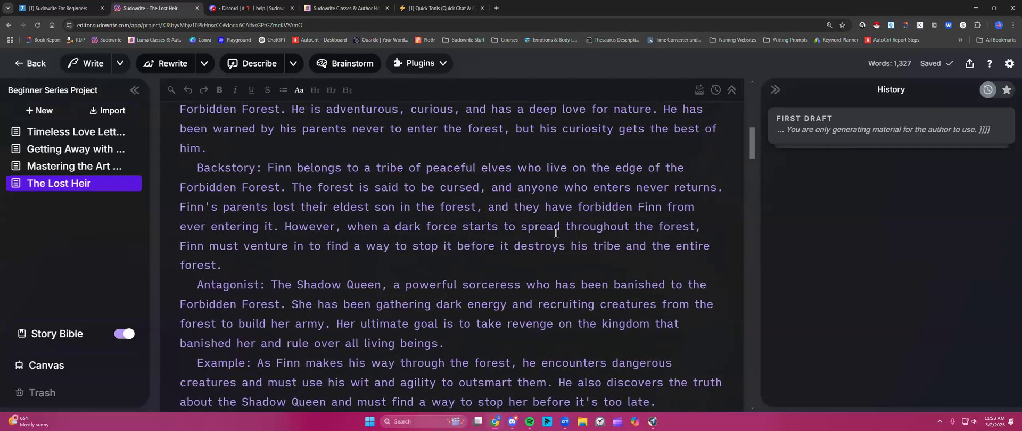
pyautogui.scroll(10, 556, 233)
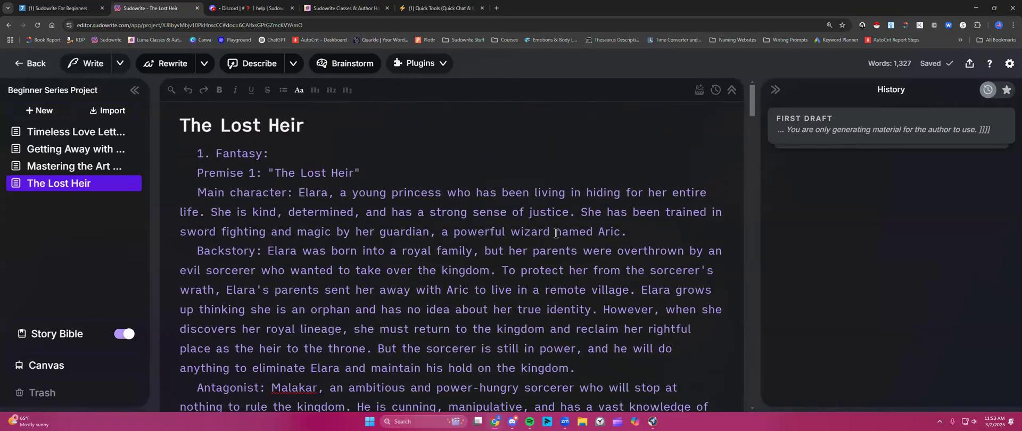
pyautogui.scroll(-15, 556, 233)
pyautogui.scroll(-12, 555, 233)
pyautogui.scroll(-10, 555, 234)
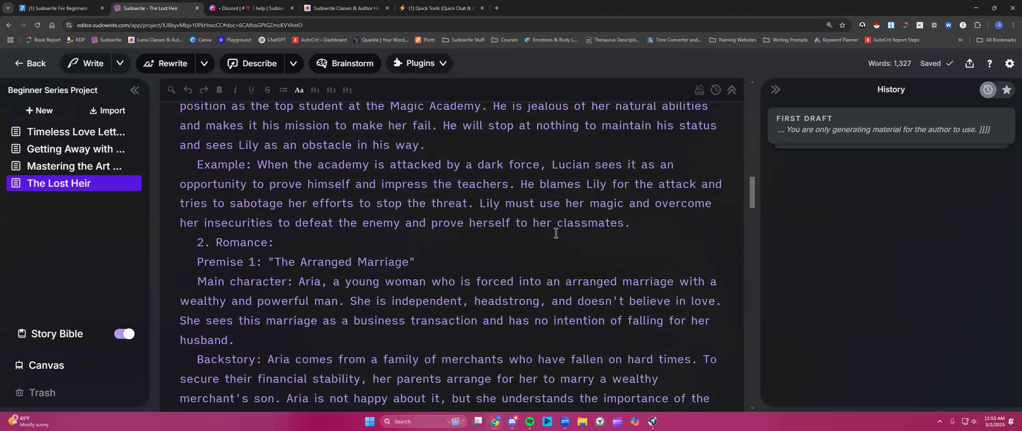
pyautogui.scroll(-3, 556, 233)
pyautogui.scroll(-14, 556, 233)
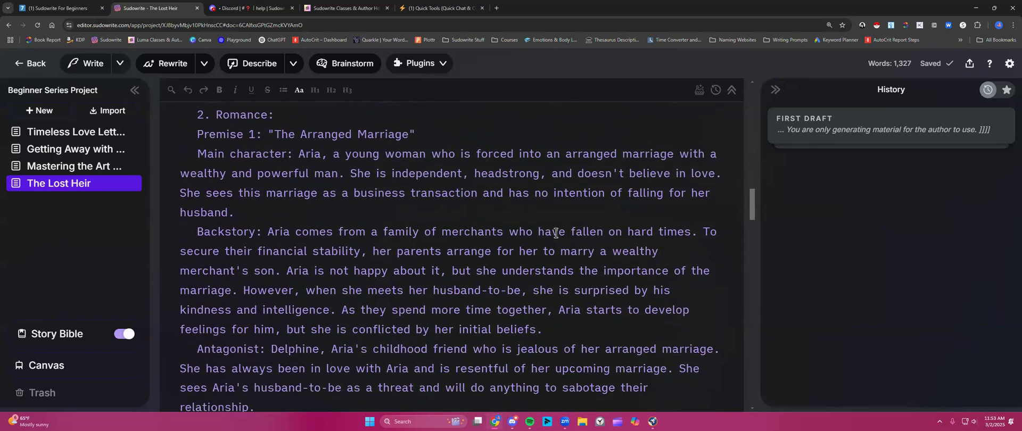
pyautogui.scroll(-11, 555, 233)
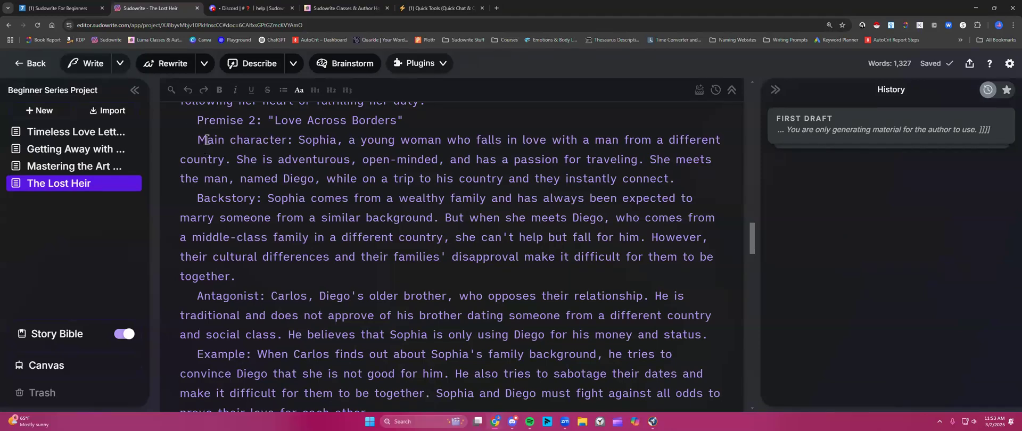
# - Select the "Love Across Borders" premise and ask Quick Chat, with Higher Quality off, to "Turn this premise into a psychological thriller."
pyautogui.moveTo(195, 121); pyautogui.dragTo(391, 269)
pyautogui.scroll(3, 416, 250)
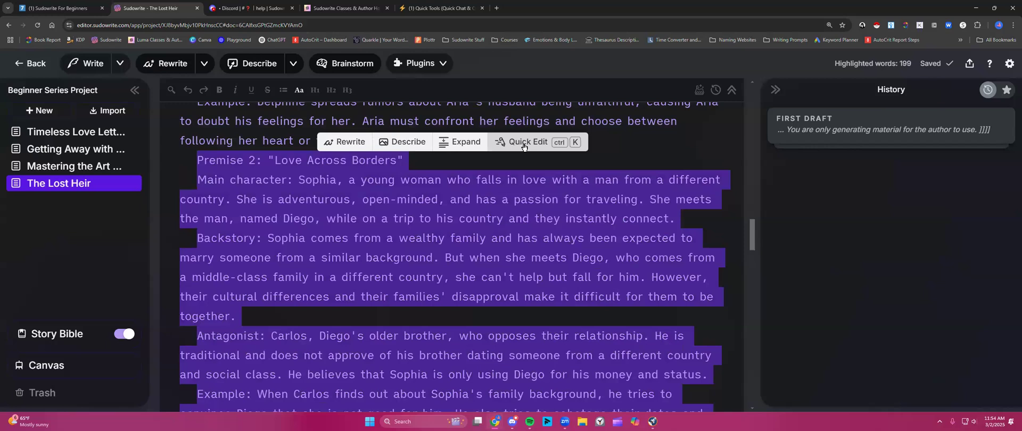
pyautogui.click(524, 142)
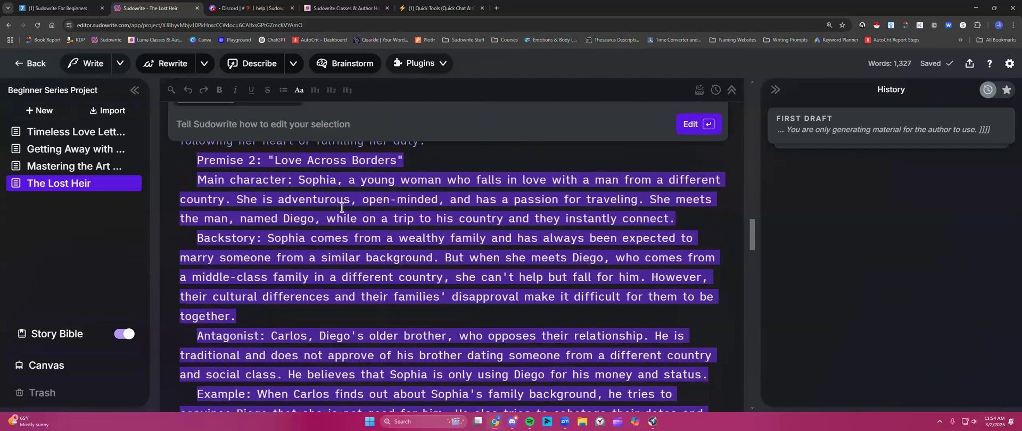
pyautogui.click(282, 176)
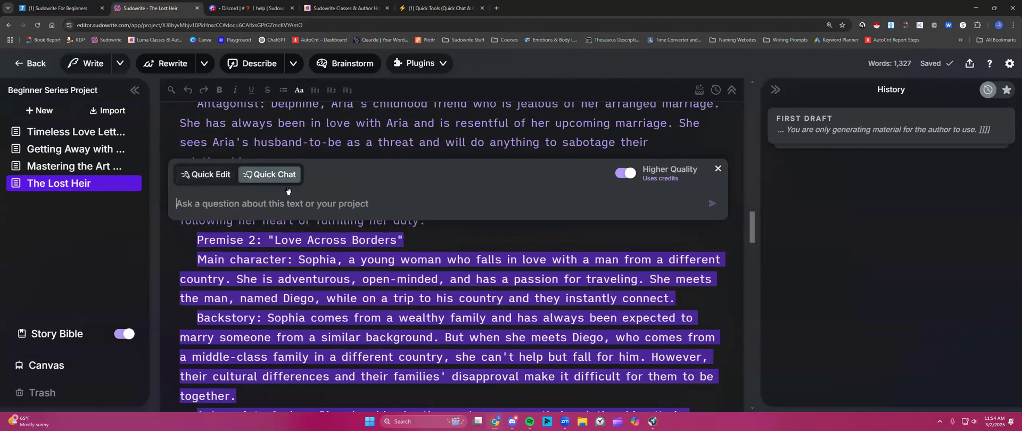
pyautogui.click(626, 174)
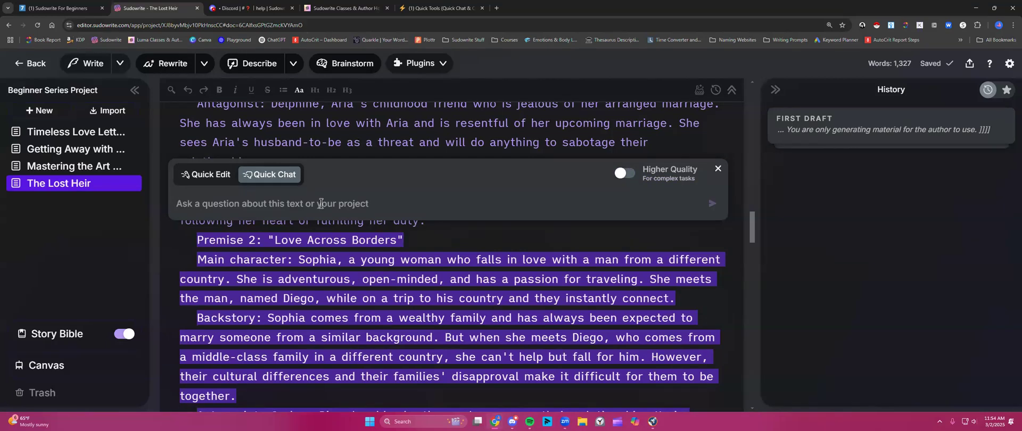
pyautogui.write('Turn this premise into a psychological thriller.')
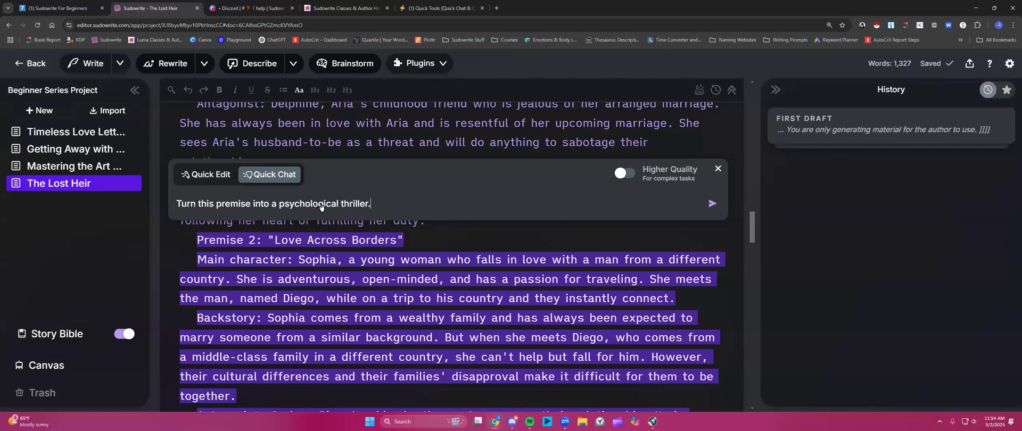
pyautogui.press('Return')
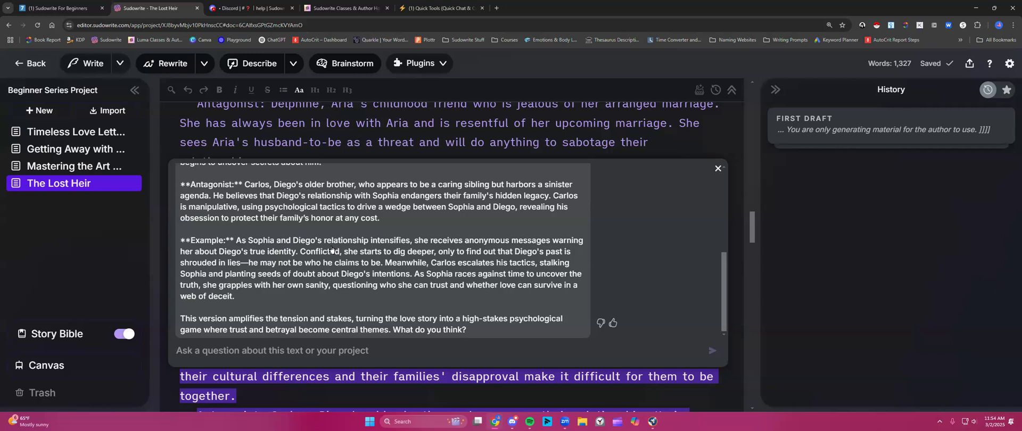
# - Review the psychological thriller version of "Love Across Borders" in Quick Chat, copy the whole answer and close the chat
pyautogui.scroll(-2, 331, 250)
pyautogui.scroll(4, 331, 251)
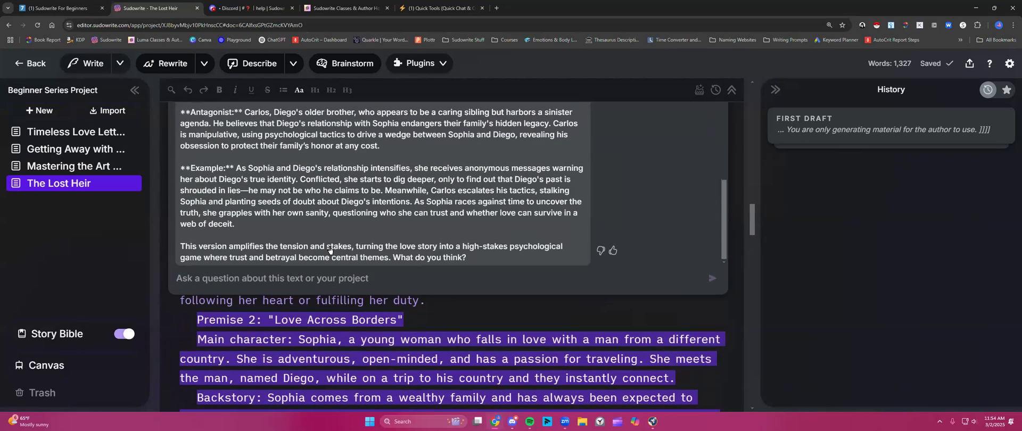
pyautogui.scroll(8, 330, 250)
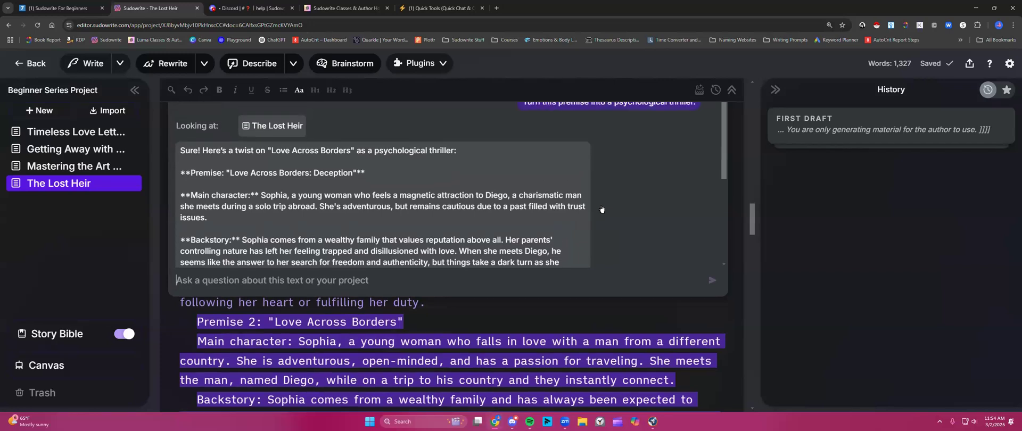
pyautogui.moveTo(555, 213); pyautogui.dragTo(473, 300)
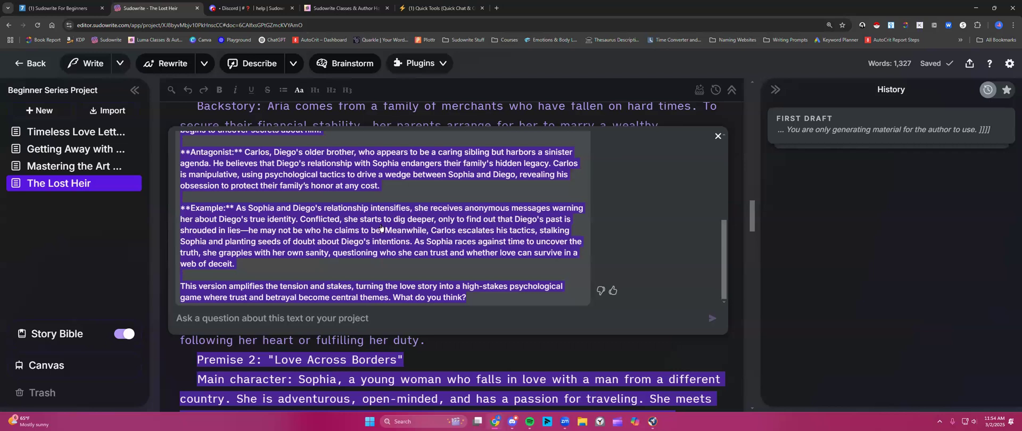
pyautogui.rightClick(381, 228)
pyautogui.press('Escape')
pyautogui.click(314, 319)
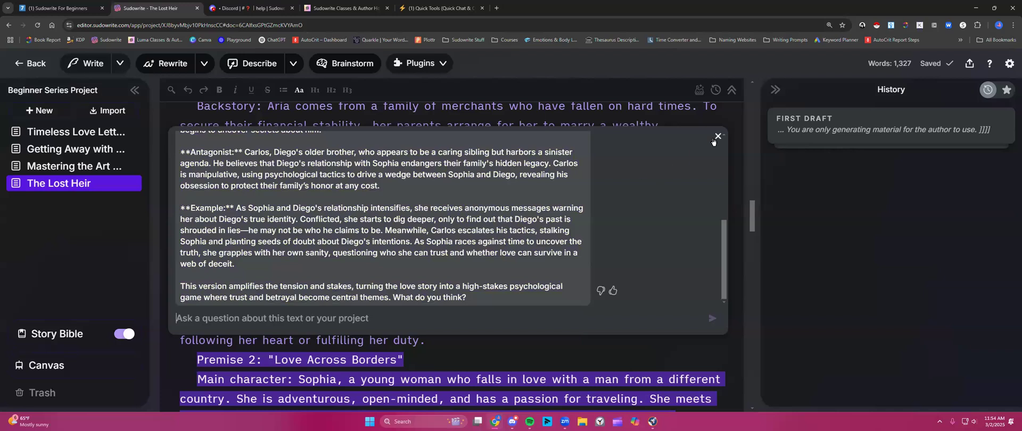
pyautogui.click(716, 135)
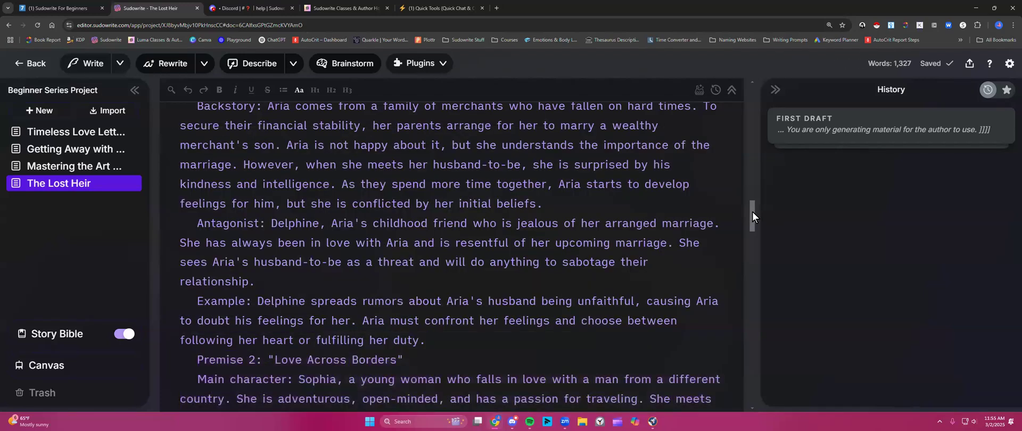
# - Paste the copied Quick Chat answer at the start of the "Timeless Love Letters" document, above the Starbound Correspondents series outline
pyautogui.click(85, 131)
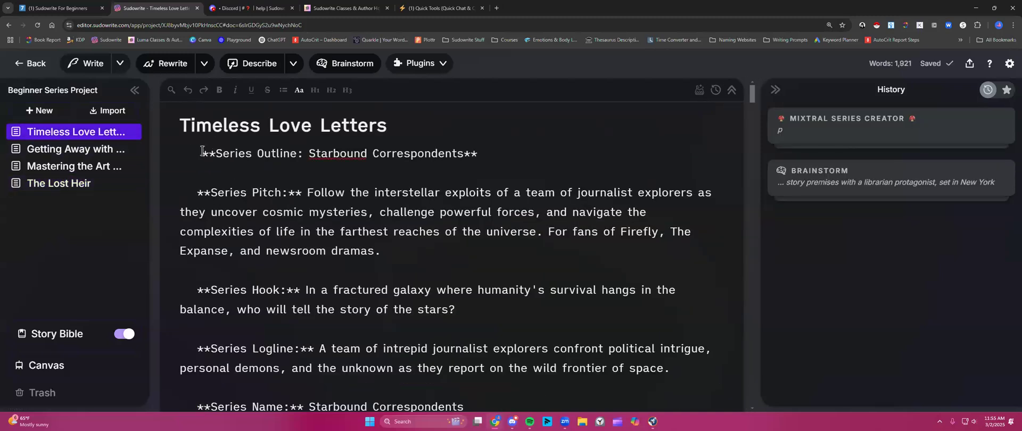
pyautogui.press('Return')
pyautogui.press('Return')
pyautogui.rightClick(215, 152)
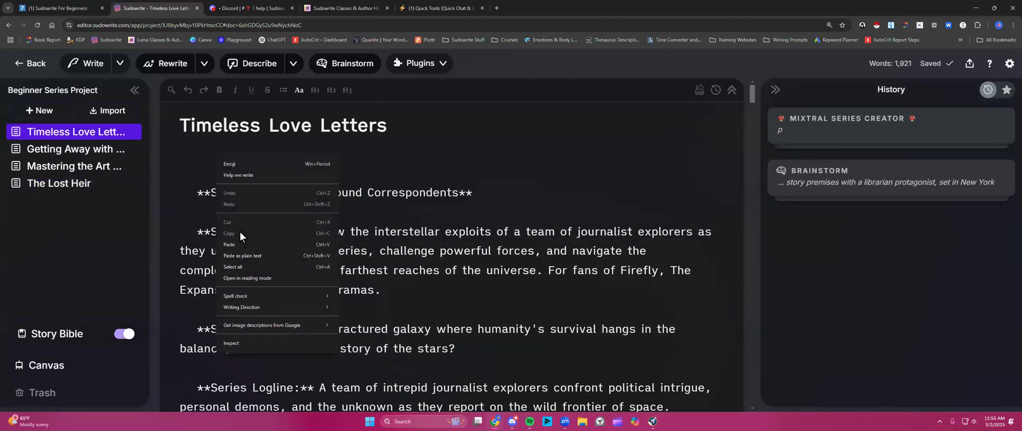
pyautogui.click(245, 244)
# - Copy the entire text of "The Lost Heir" and paste it at the start of "Timeless Love Letters", above the thriller premise
pyautogui.click(80, 183)
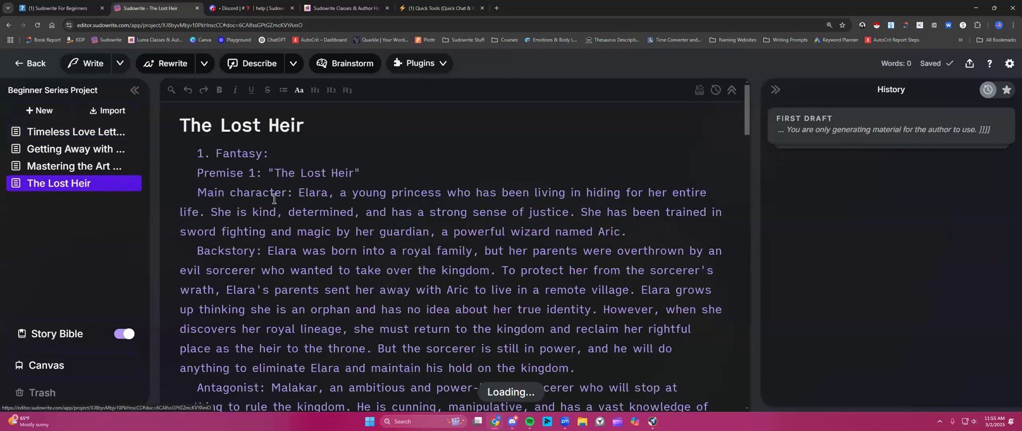
pyautogui.scroll(-10, 285, 228)
pyautogui.scroll(-10, 284, 228)
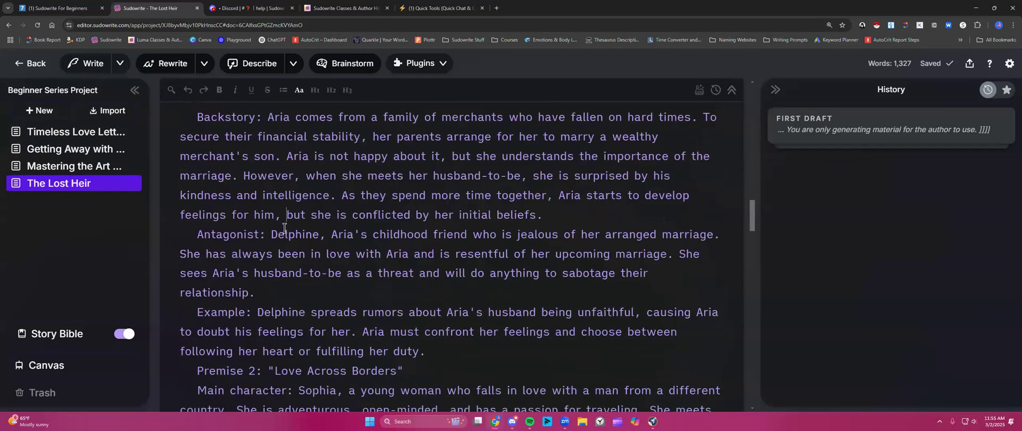
pyautogui.hotkey('ctrl', 'a')
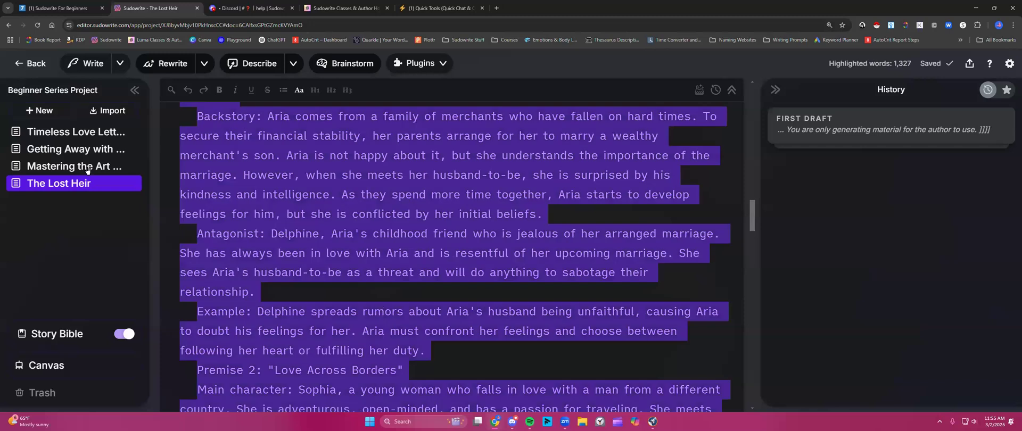
pyautogui.click(40, 135)
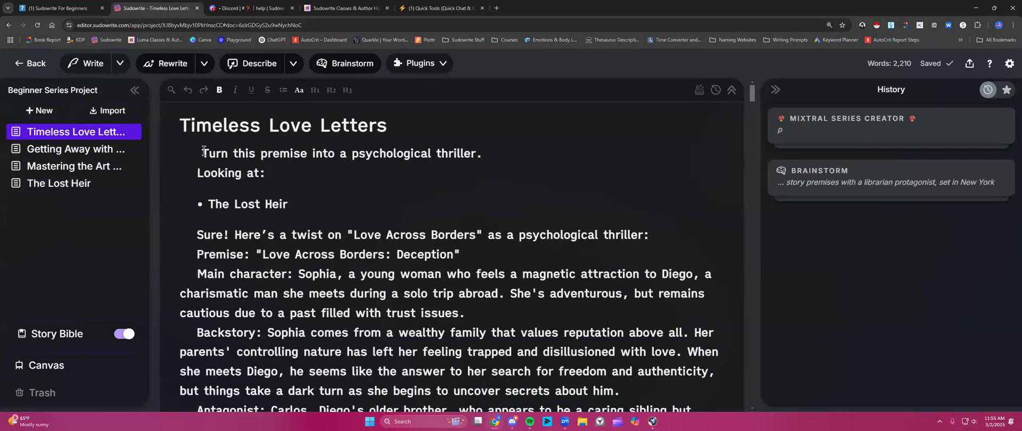
pyautogui.press('Return')
pyautogui.press('Return')
pyautogui.press('Return')
pyautogui.rightClick(226, 160)
pyautogui.click(255, 247)
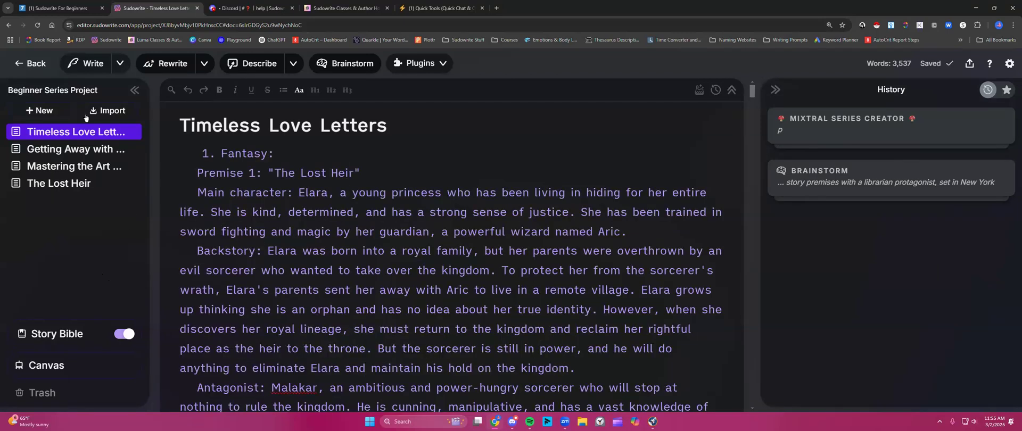
# - Switch to the Notion class notes and copy the Basic Prompt "Give me 5 story premise ideas for a (genre) novel."
pyautogui.click(82, 8)
pyautogui.click(376, 226)
pyautogui.scroll(1, 378, 222)
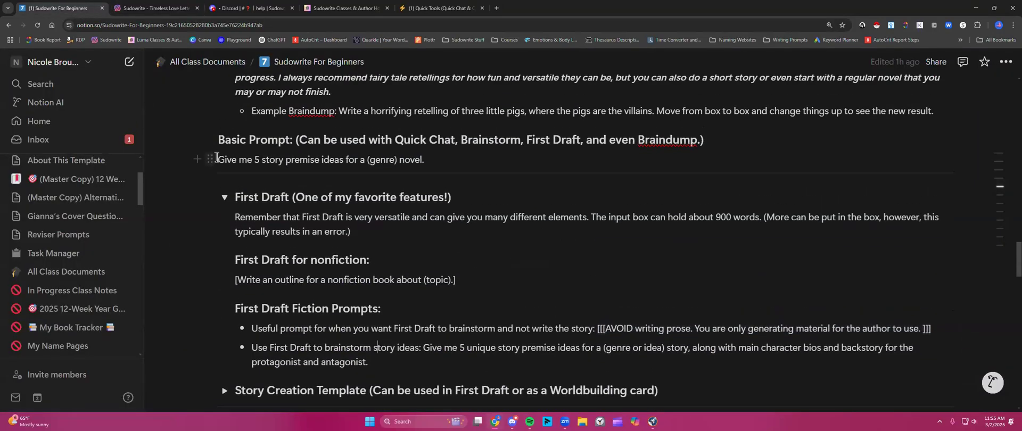
pyautogui.moveTo(219, 160); pyautogui.dragTo(426, 160)
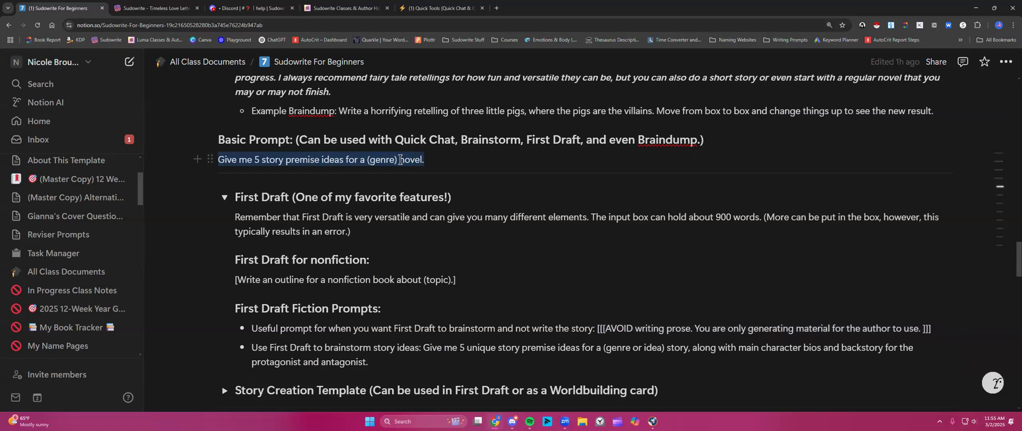
pyautogui.rightClick(401, 160)
pyautogui.click(435, 209)
pyautogui.click(447, 187)
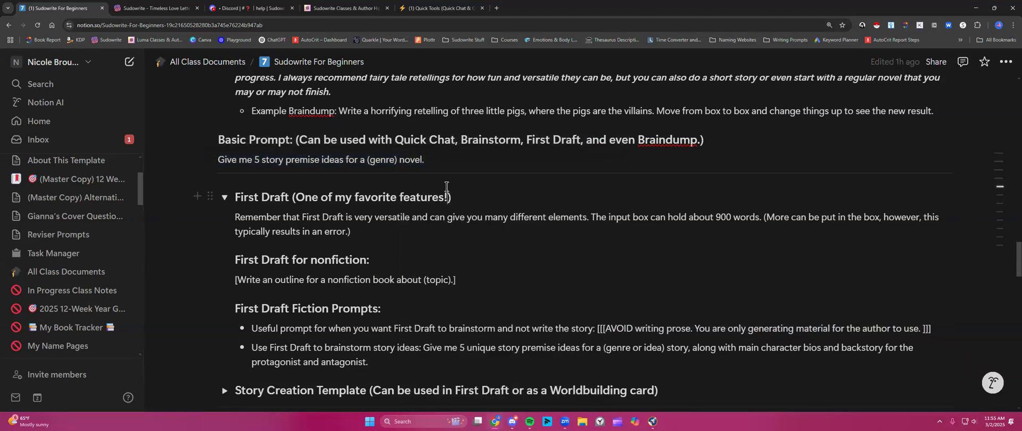
pyautogui.scroll(1, 446, 186)
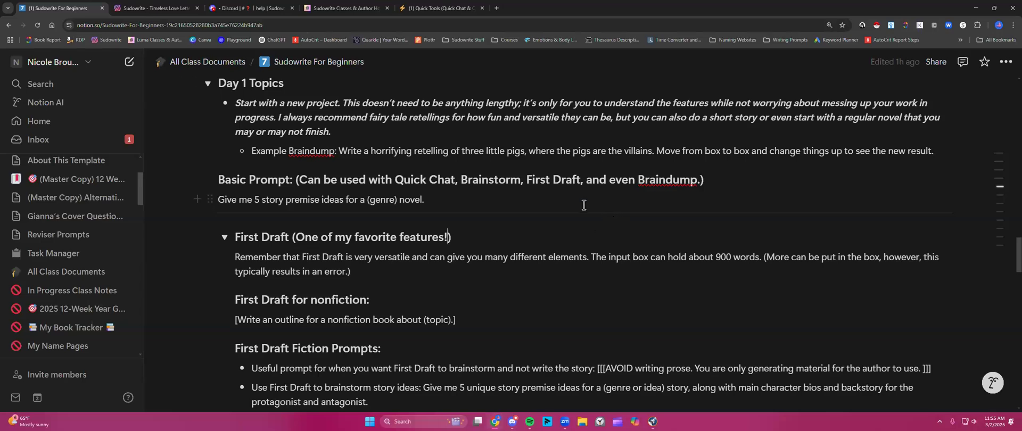
# - Return to Sudowrite, expand the Story Bible and paste the copied basic prompt into the Braindump
pyautogui.click(132, 10)
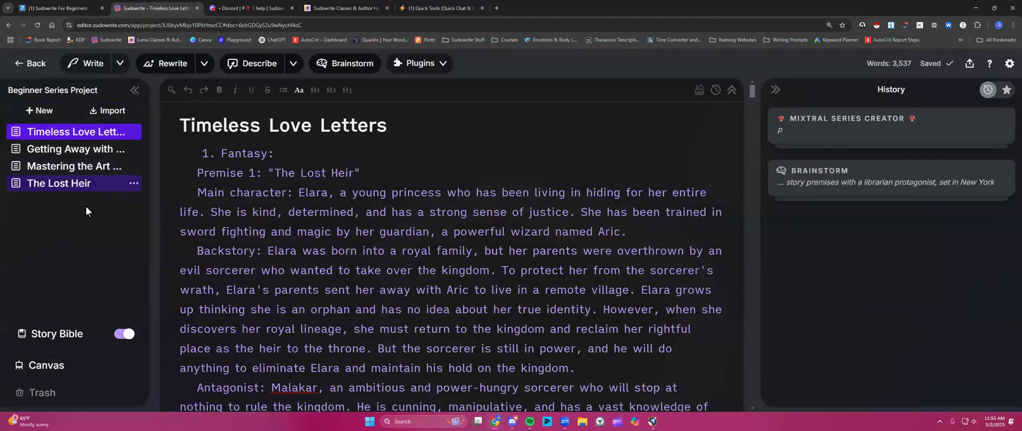
pyautogui.click(63, 239)
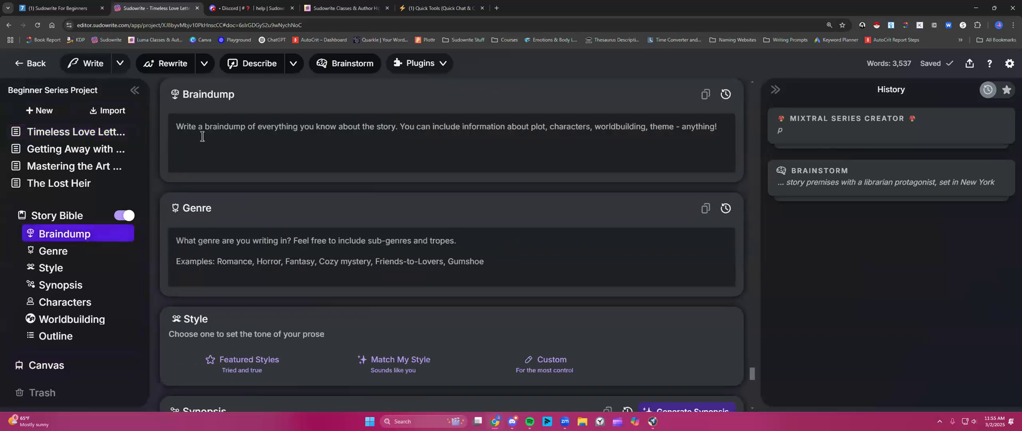
pyautogui.click(202, 137)
pyautogui.rightClick(203, 137)
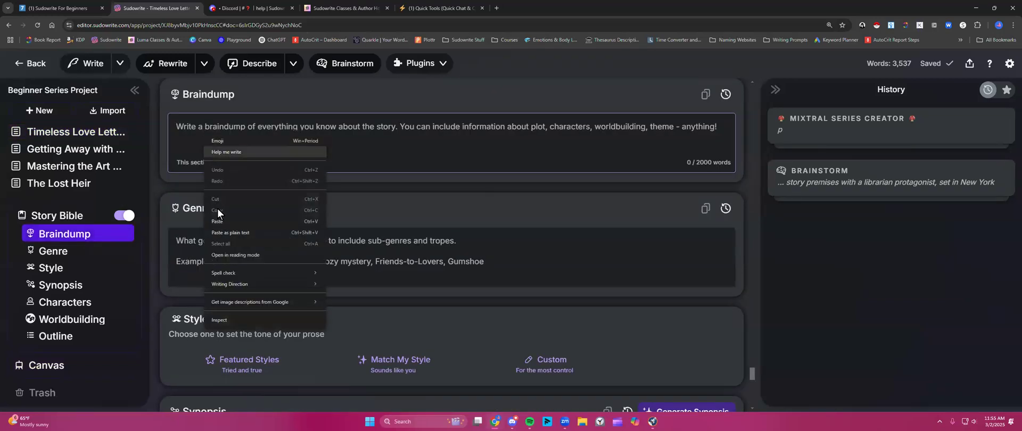
pyautogui.click(220, 220)
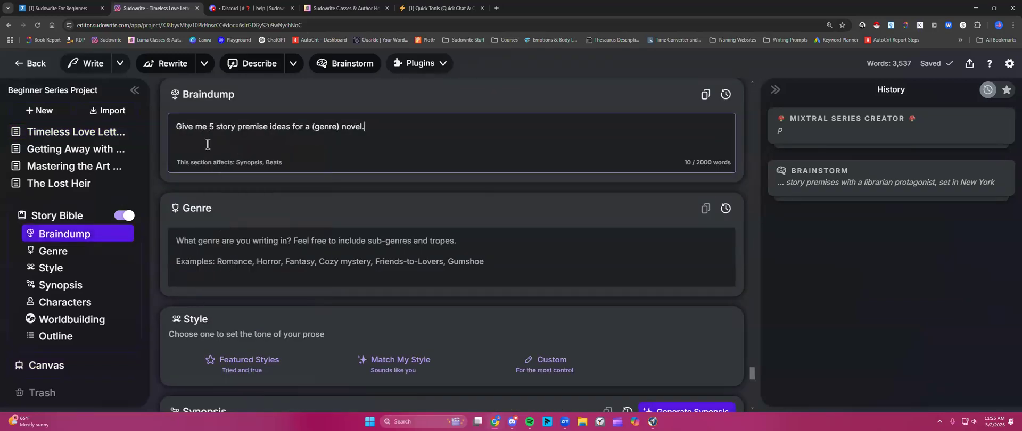
# - Reword the Braindump prompt to "Give me 5 story premise ideas for fairytale retellings. Make them grim and dark."
pyautogui.moveTo(312, 126); pyautogui.dragTo(368, 124)
pyautogui.press('BackSpace')
pyautogui.press('BackSpace')
pyautogui.press('BackSpace')
pyautogui.write('fi')
pyautogui.write('airytale r')
pyautogui.write('etellings')
pyautogui.write('Make the')
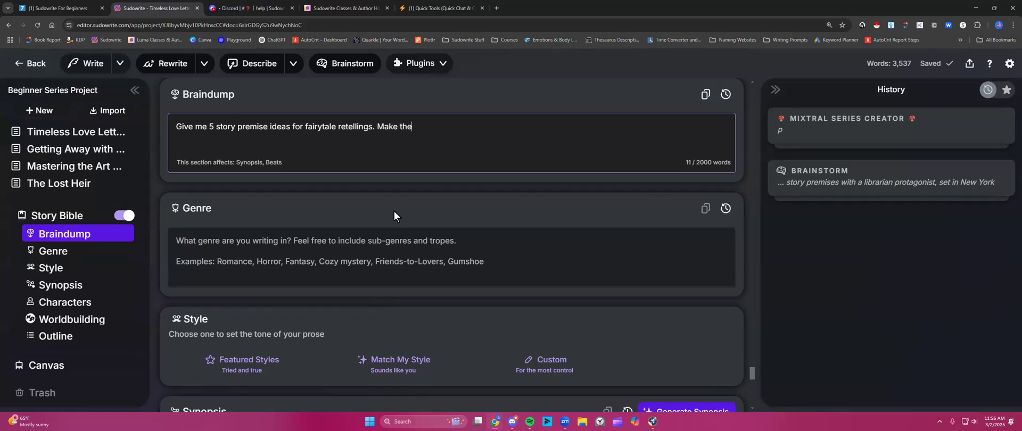
pyautogui.write('m grim and dark.')
# - Generate the Synopsis from the Braindump prompt and review the resulting dark fairytale premises
pyautogui.scroll(-4, 236, 138)
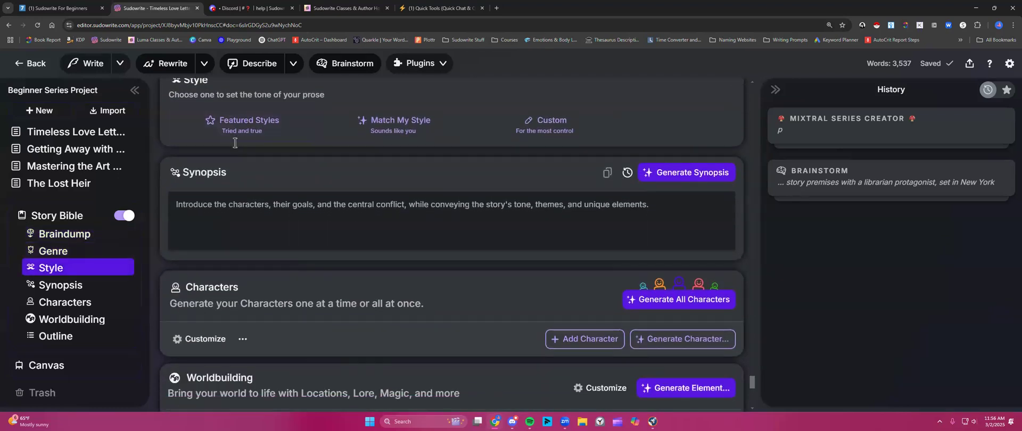
pyautogui.click(684, 175)
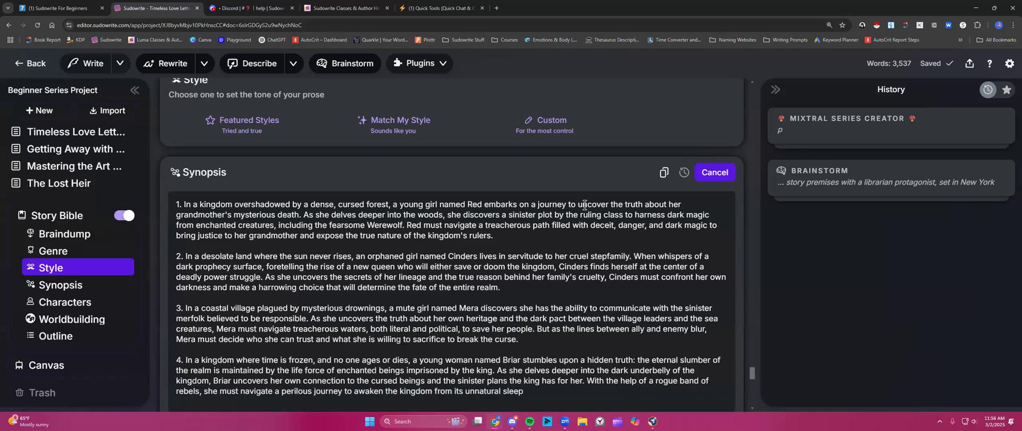
pyautogui.scroll(-2, 584, 205)
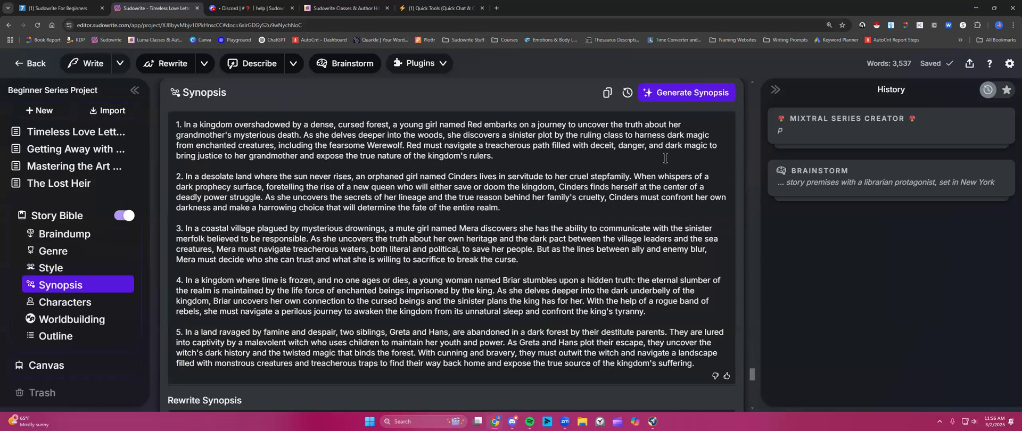
pyautogui.click(343, 145)
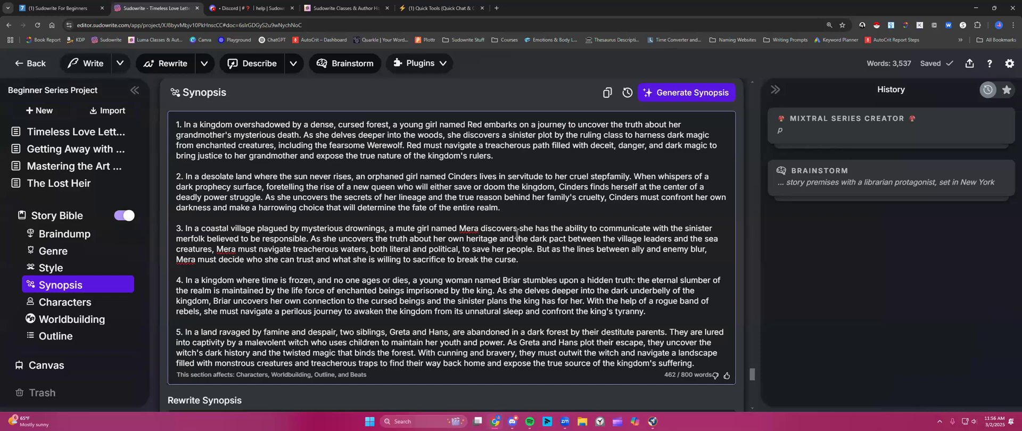
pyautogui.click(606, 93)
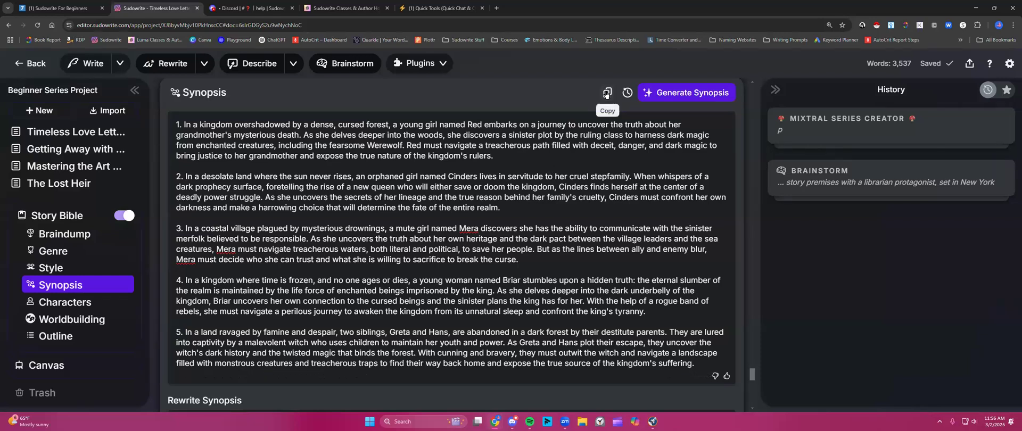
pyautogui.click(597, 191)
pyautogui.click(534, 209)
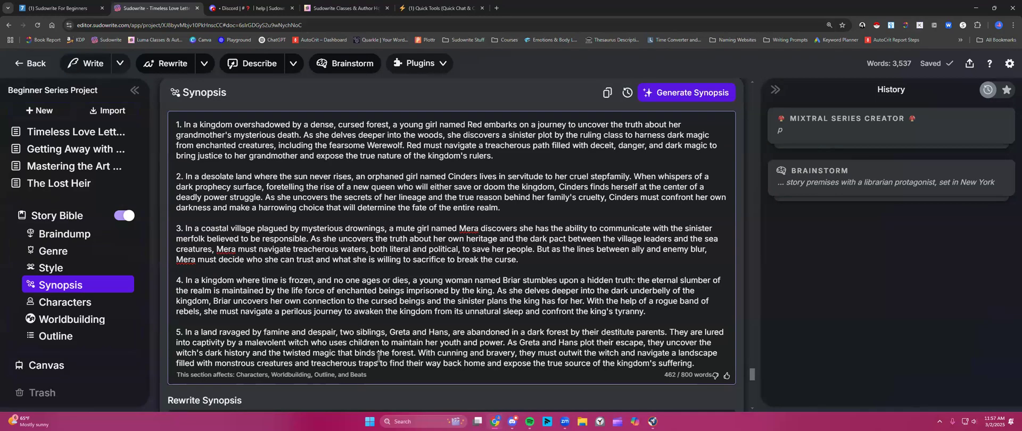
pyautogui.scroll(-2, 378, 357)
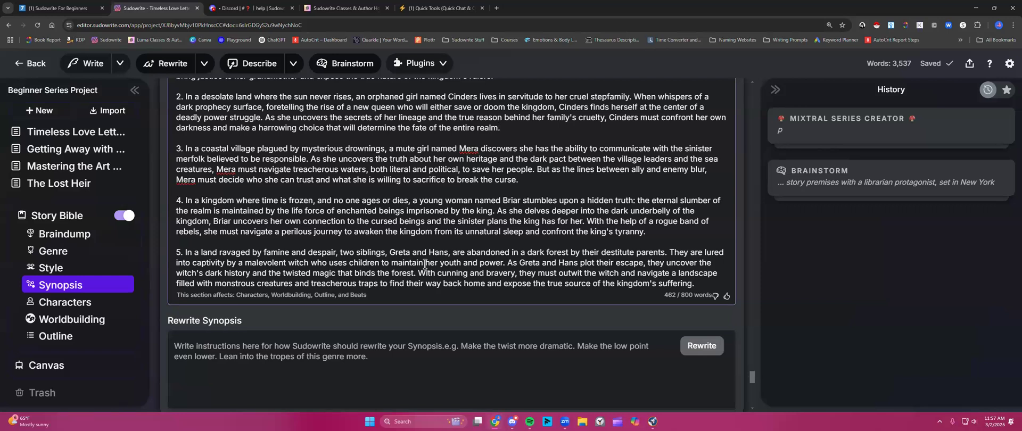
pyautogui.scroll(2, 424, 264)
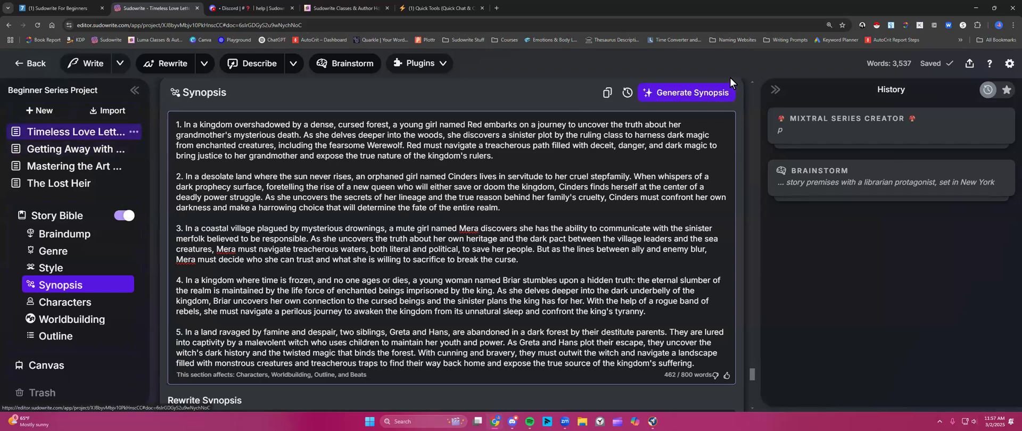
# - Copy the generated Synopsis and paste it at the start of "Timeless Love Letters", above the Fantasy premises
pyautogui.click(608, 92)
pyautogui.click(112, 136)
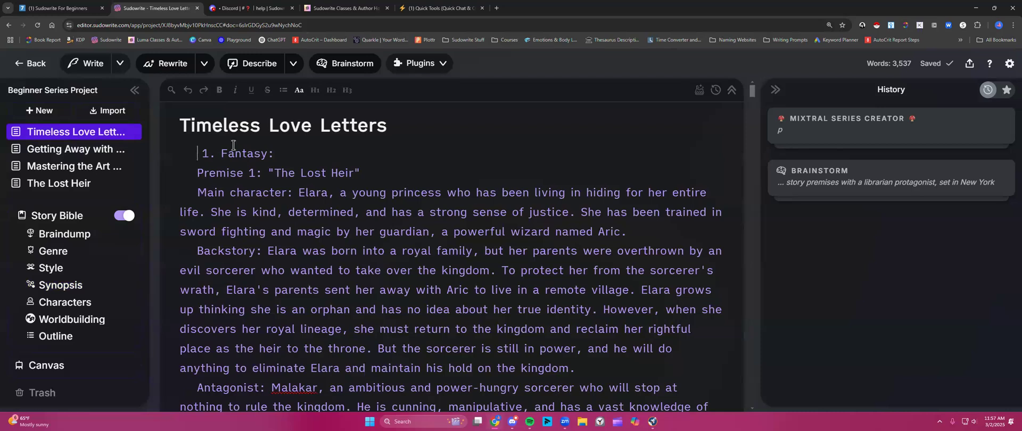
pyautogui.press('Return')
pyautogui.press('Return')
pyautogui.rightClick(234, 150)
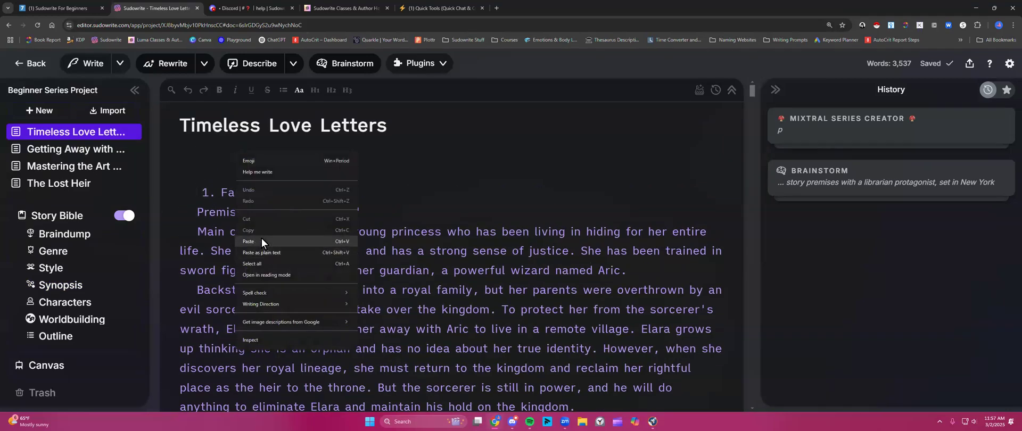
pyautogui.click(261, 238)
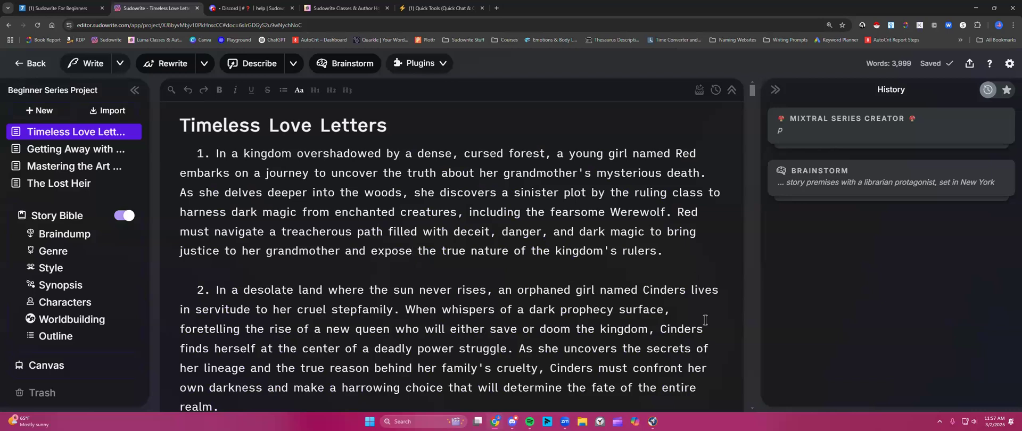
# - Check the pasted fairytale premises and rename the "Timeless Love Letters" document as "Story Premise Ideas"
pyautogui.scroll(-2, 498, 269)
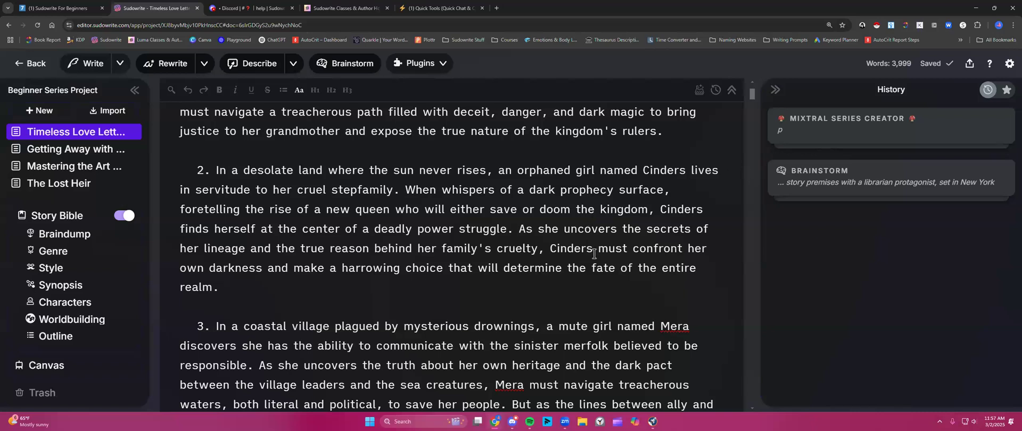
pyautogui.scroll(2, 603, 285)
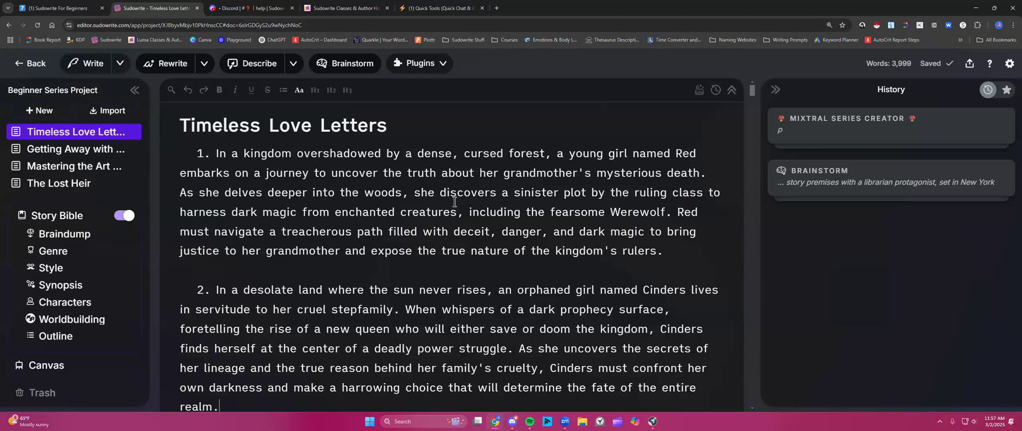
pyautogui.tripleClick(266, 124)
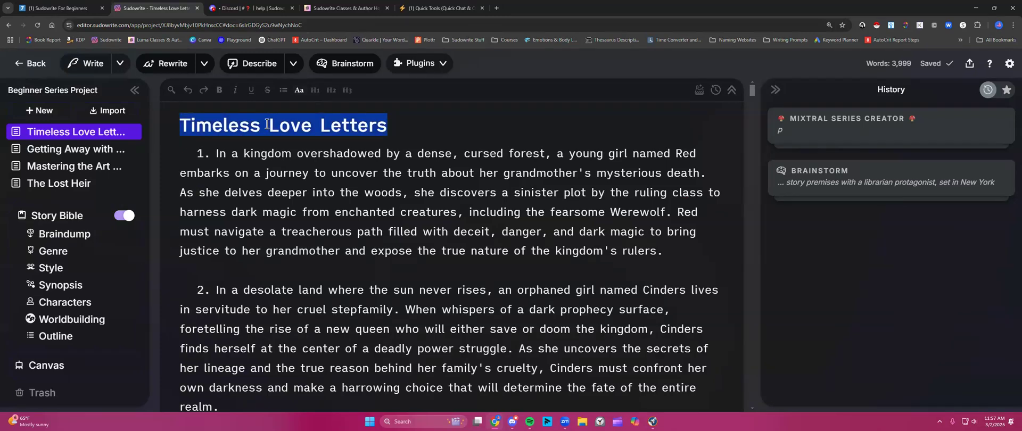
pyautogui.write('Story Premise Ideas')
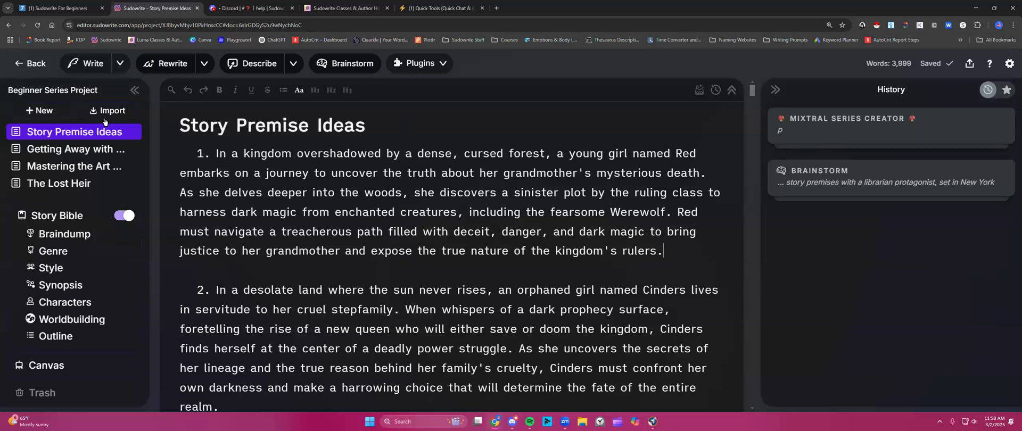
pyautogui.click(445, 66)
pyautogui.scroll(-5, 462, 284)
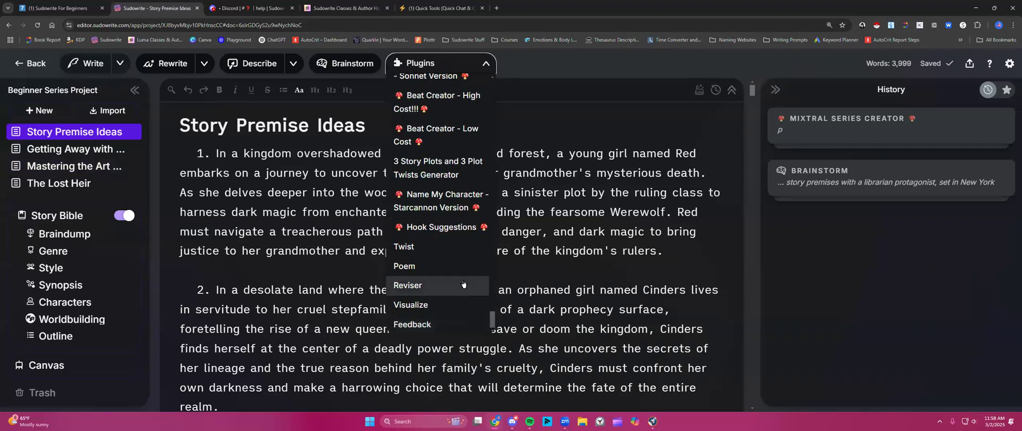
pyautogui.click(333, 184)
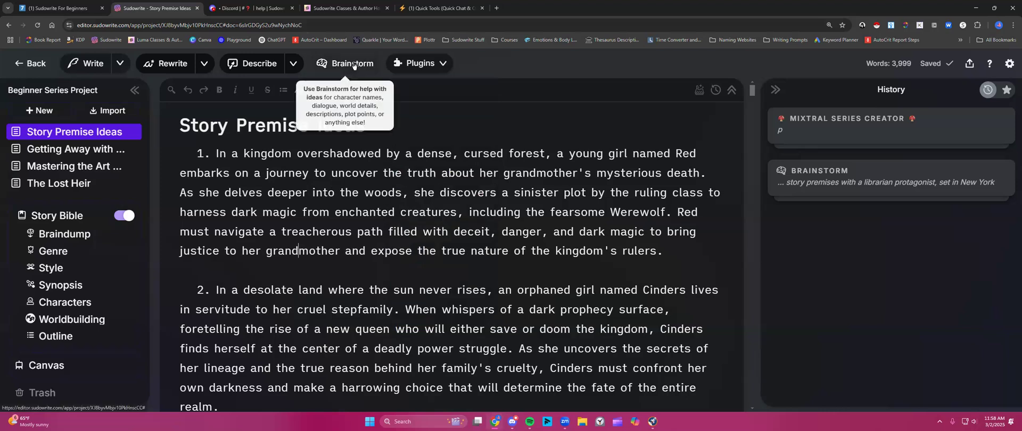